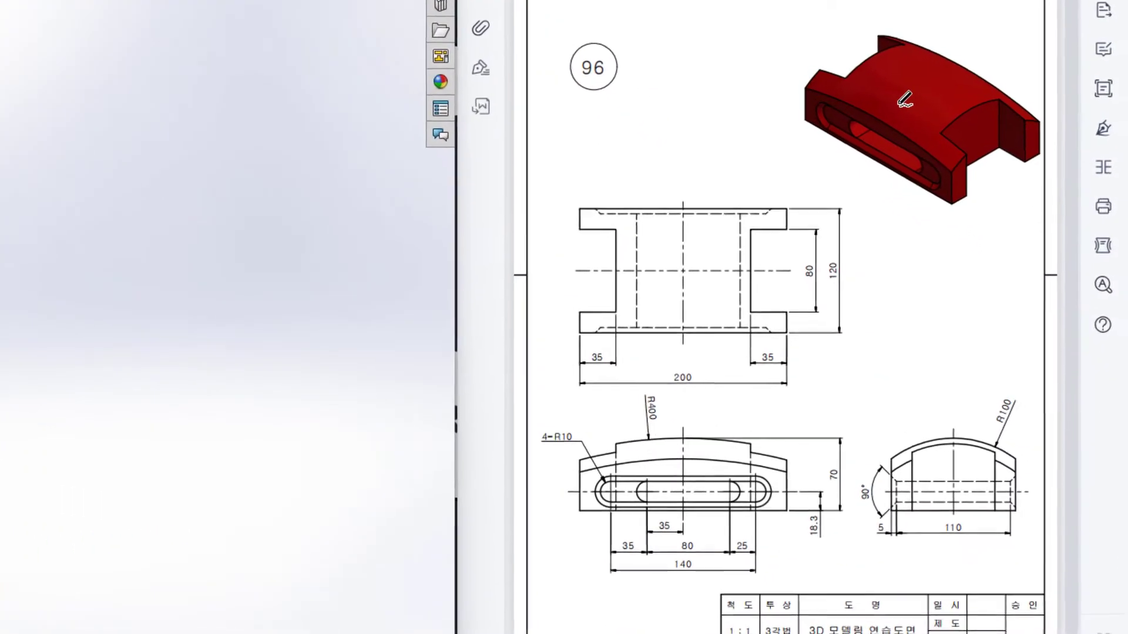
Step: Examine the drawing's top and front views for the block's overall length, width, height and the slot's centre height
mouse_move(834, 103)
left_mouse_down()
mouse_move(954, 138)
mouse_move(896, 52)
left_mouse_up()
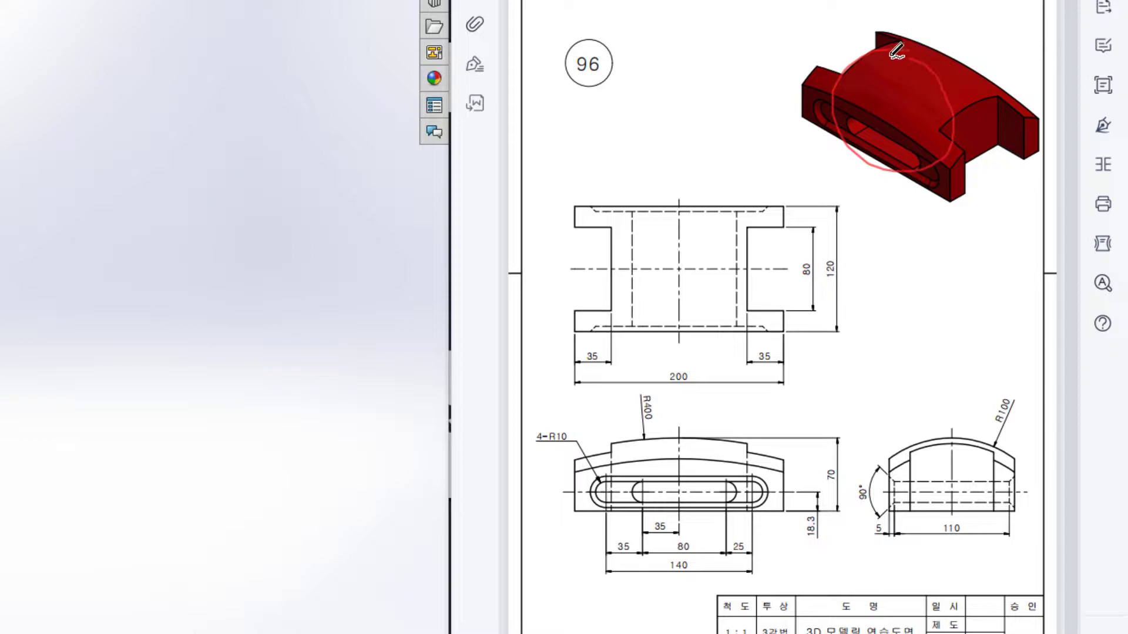
mouse_move(947, 8)
left_mouse_down()
mouse_move(898, 7)
mouse_move(814, 92)
mouse_move(971, 182)
mouse_move(1009, 57)
mouse_move(935, 30)
left_mouse_up()
mouse_move(736, 173)
left_mouse_down()
mouse_move(675, 171)
mouse_move(776, 367)
mouse_move(751, 213)
left_mouse_up()
mouse_move(801, 435)
left_mouse_down()
mouse_move(765, 427)
mouse_move(631, 517)
mouse_move(728, 419)
left_mouse_up()
mouse_move(992, 401)
left_mouse_down()
mouse_move(886, 515)
mouse_move(999, 484)
mouse_move(959, 422)
left_mouse_up()
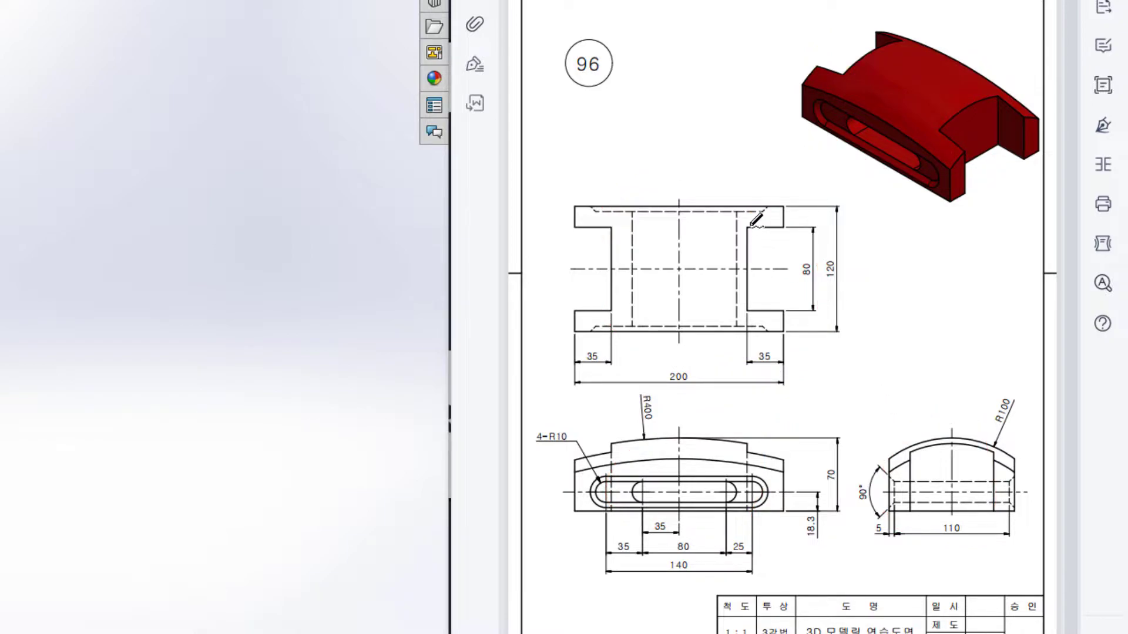
mouse_move(787, 206)
left_mouse_down()
mouse_move(575, 198)
mouse_move(583, 330)
mouse_move(796, 334)
mouse_move(780, 194)
left_mouse_up()
mouse_move(709, 365)
left_mouse_down()
mouse_move(681, 358)
mouse_move(656, 375)
mouse_move(686, 383)
mouse_move(707, 363)
left_mouse_up()
mouse_move(837, 246)
left_mouse_down()
mouse_move(814, 269)
mouse_move(833, 290)
mouse_move(859, 264)
mouse_move(837, 248)
left_mouse_up()
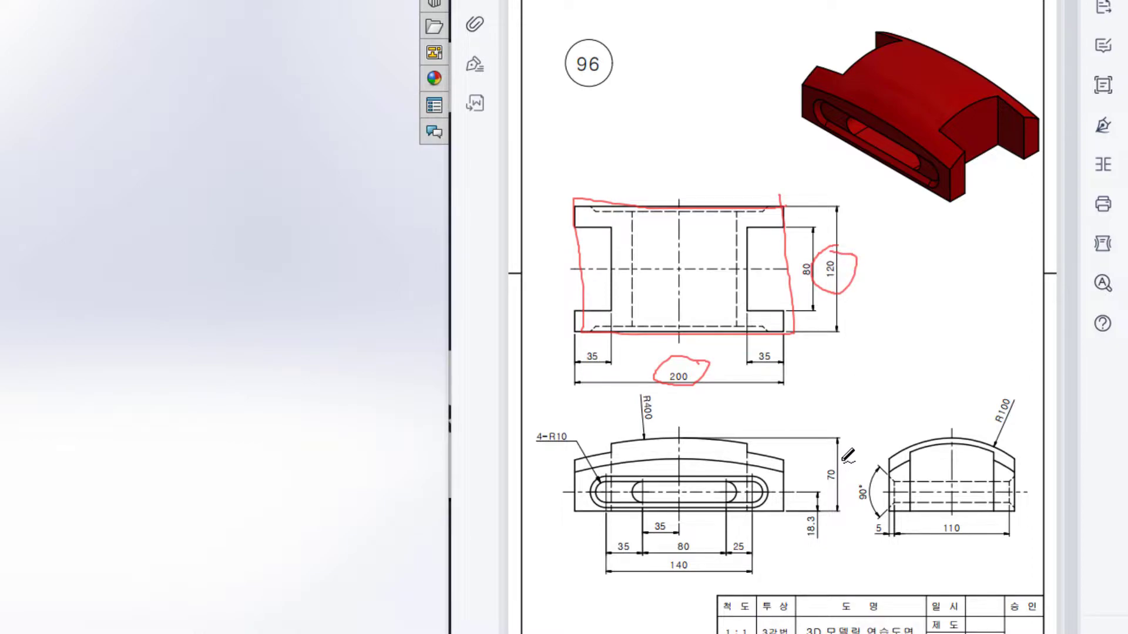
mouse_move(841, 460)
left_mouse_down()
mouse_move(819, 473)
mouse_move(830, 484)
mouse_move(841, 462)
left_mouse_up()
mouse_move(600, 484)
left_mouse_down()
mouse_move(736, 484)
mouse_move(654, 493)
left_mouse_up()
left_click_drag(558, 491, 817, 492)
mouse_move(776, 436)
left_mouse_down()
mouse_move(775, 494)
mouse_move(793, 532)
mouse_move(826, 509)
mouse_move(776, 513)
left_mouse_up()
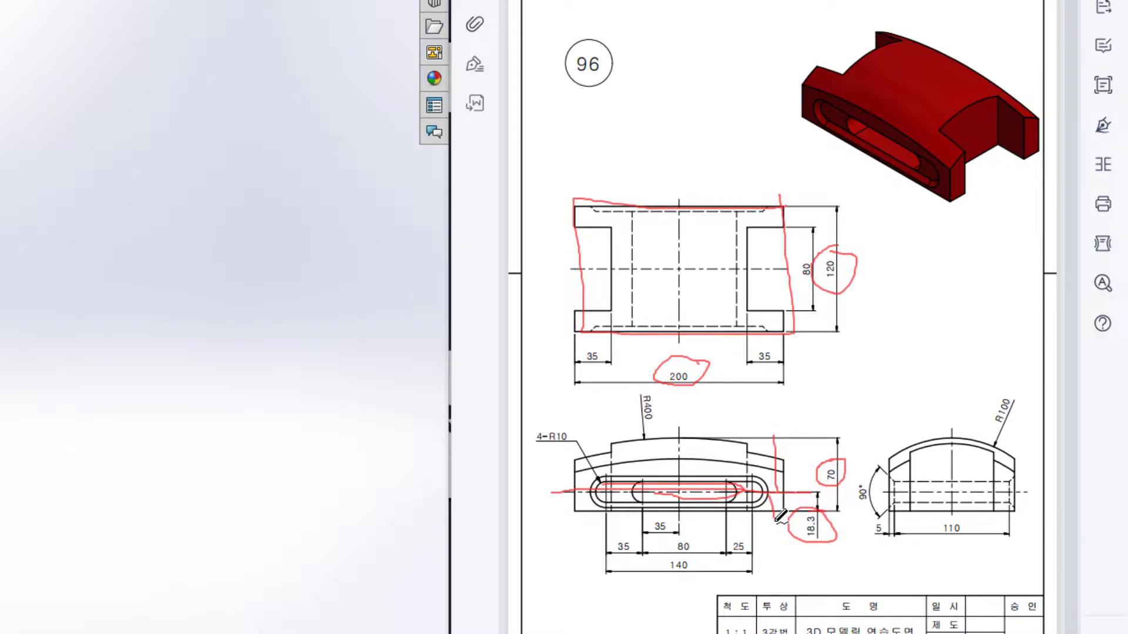
left_click_drag(851, 384, 875, 379)
key("Escape")
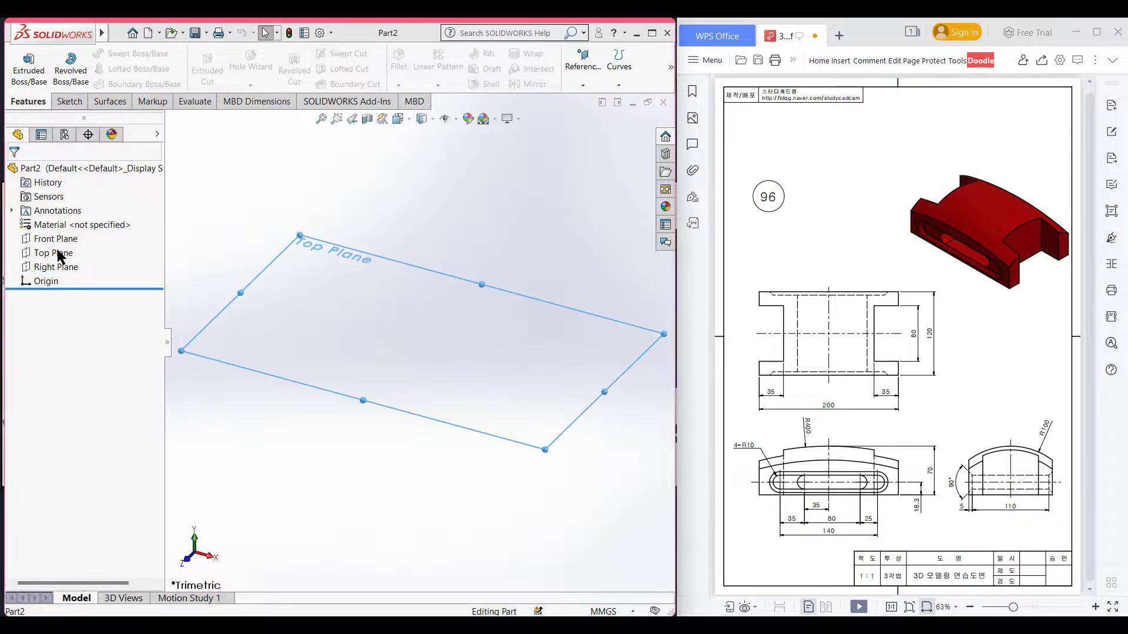
Step: Sketch a centre rectangle on the Top Plane from the origin, 200 mm long and 120 mm wide
right_click(57, 254)
left_click(72, 235)
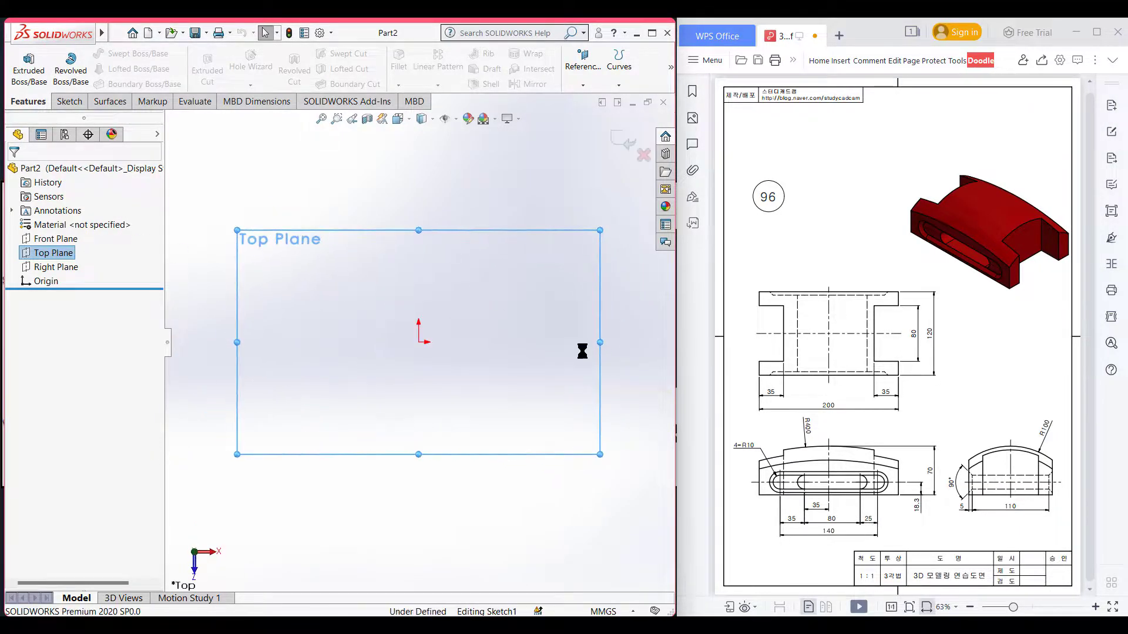
left_click(125, 69)
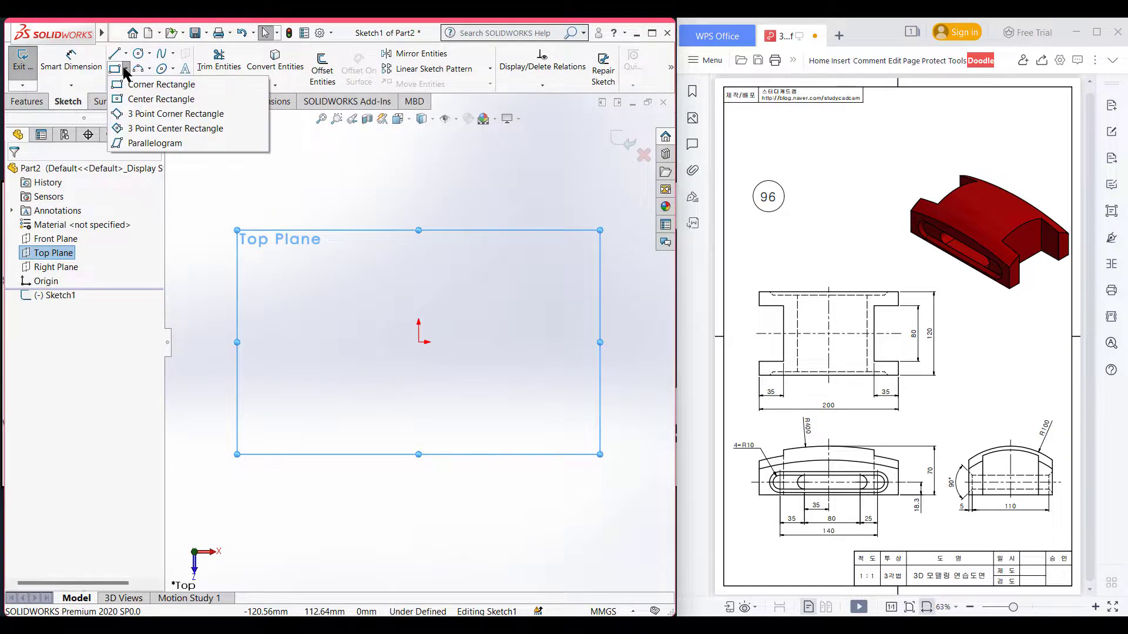
left_click(140, 100)
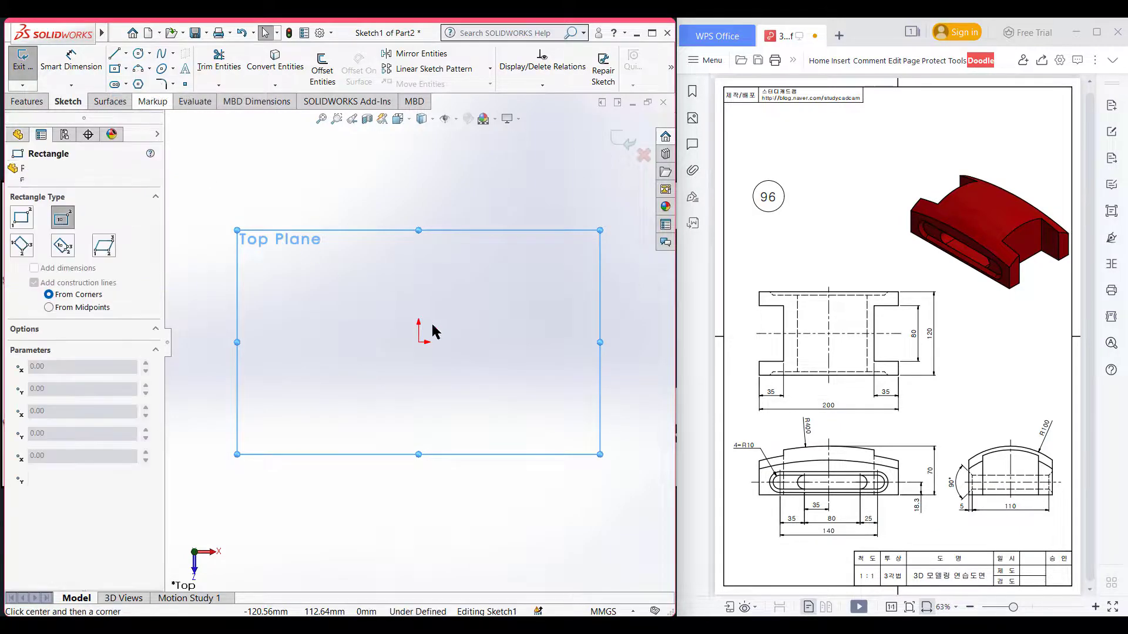
left_click(419, 343)
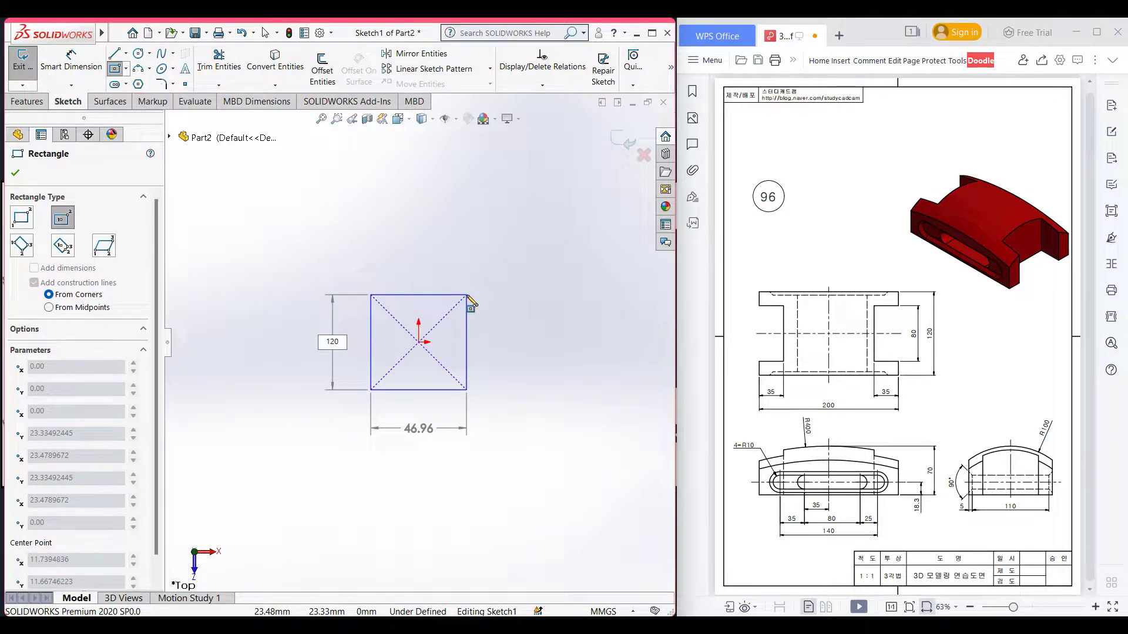
type("120")
key("Tab")
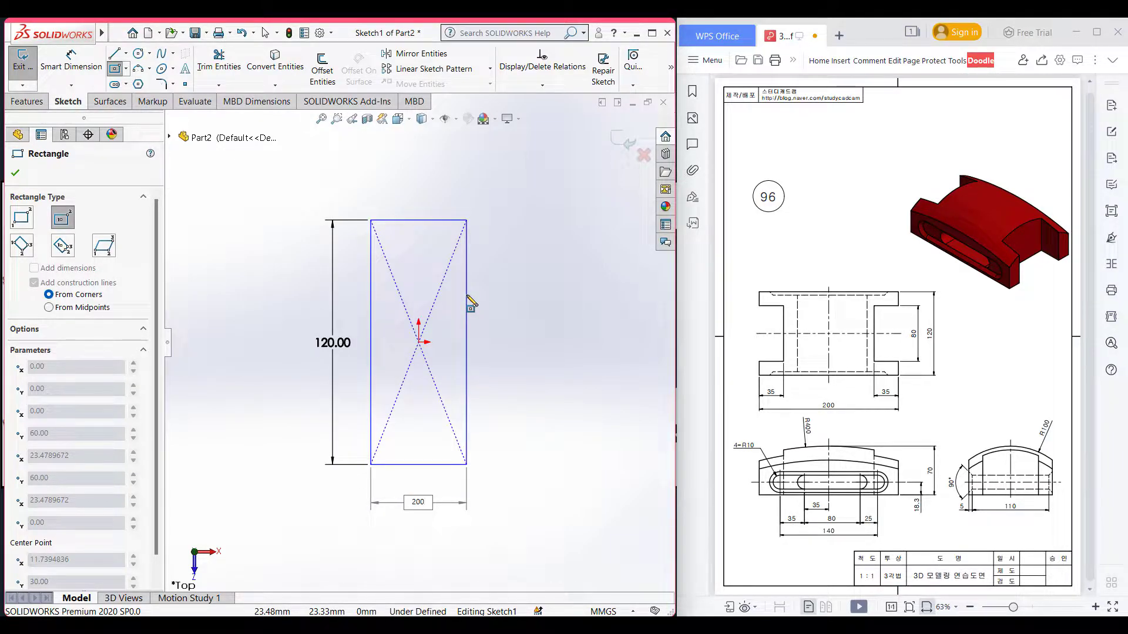
key("Return")
key("ctrl+7")
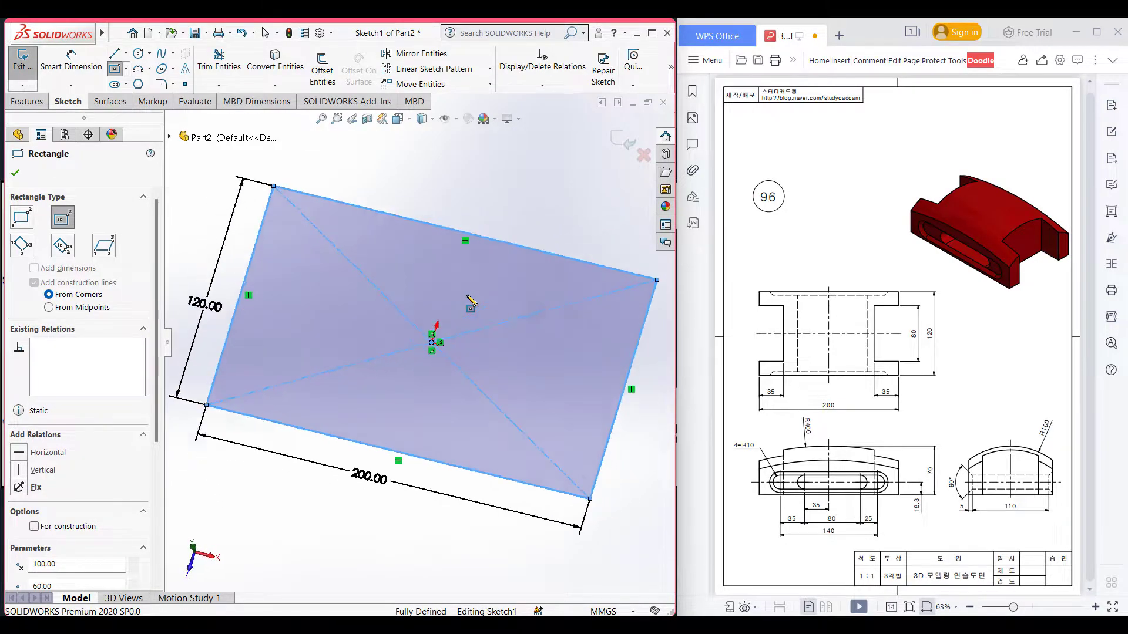
Step: Extrude the rectangle upward as a boss with a blind depth of 70-18.3 mm
left_click(26, 99)
left_click(28, 65)
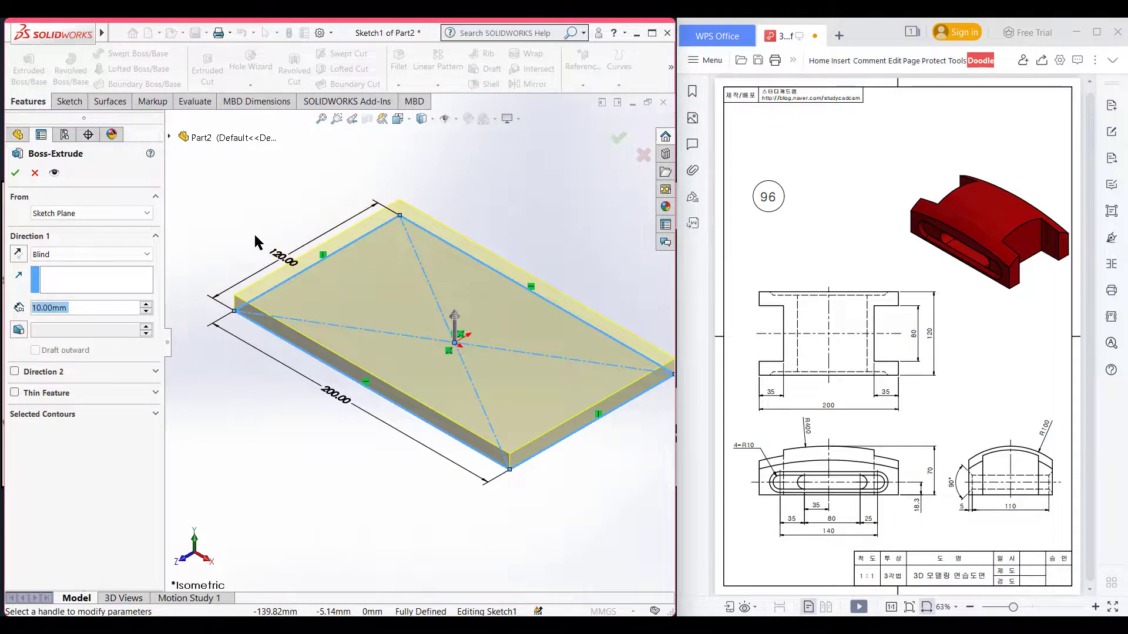
type("70")
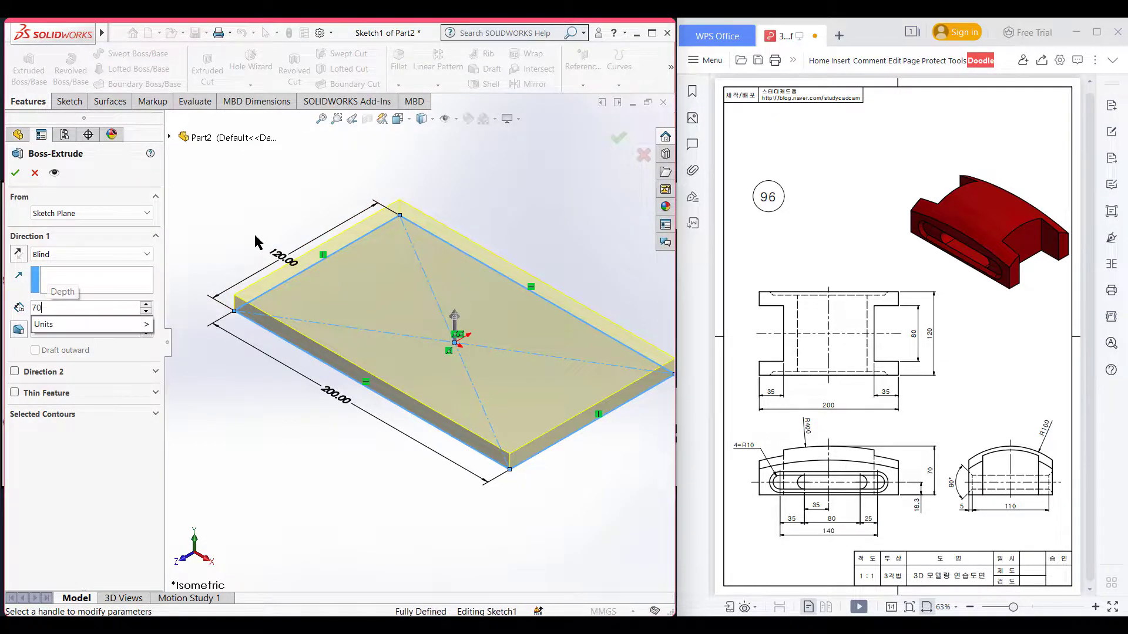
type("-18.3")
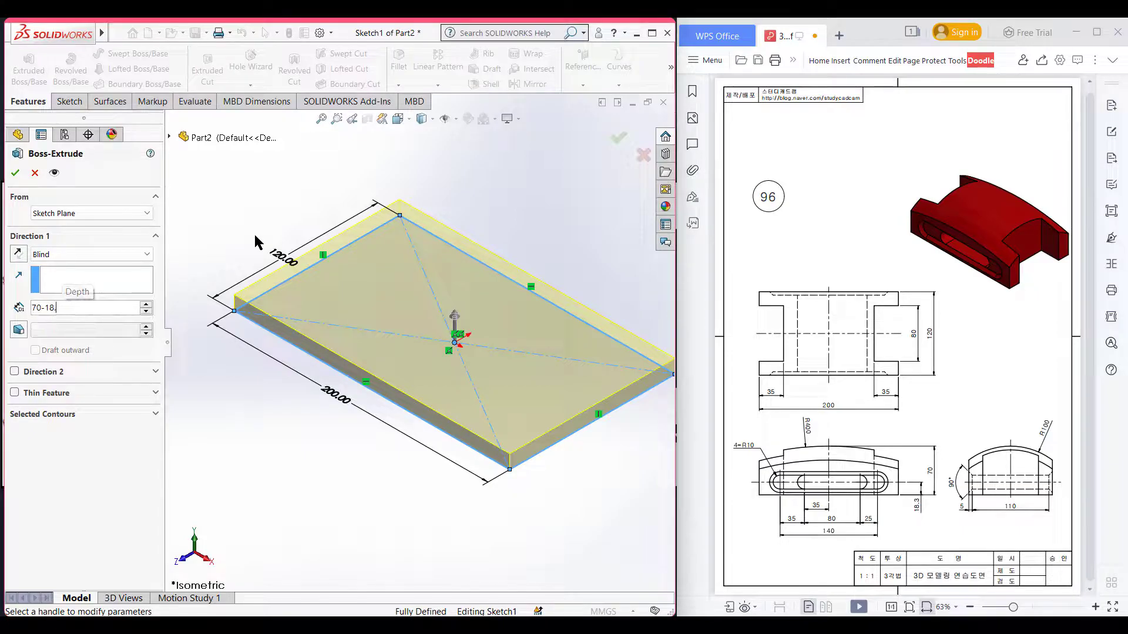
key("Return")
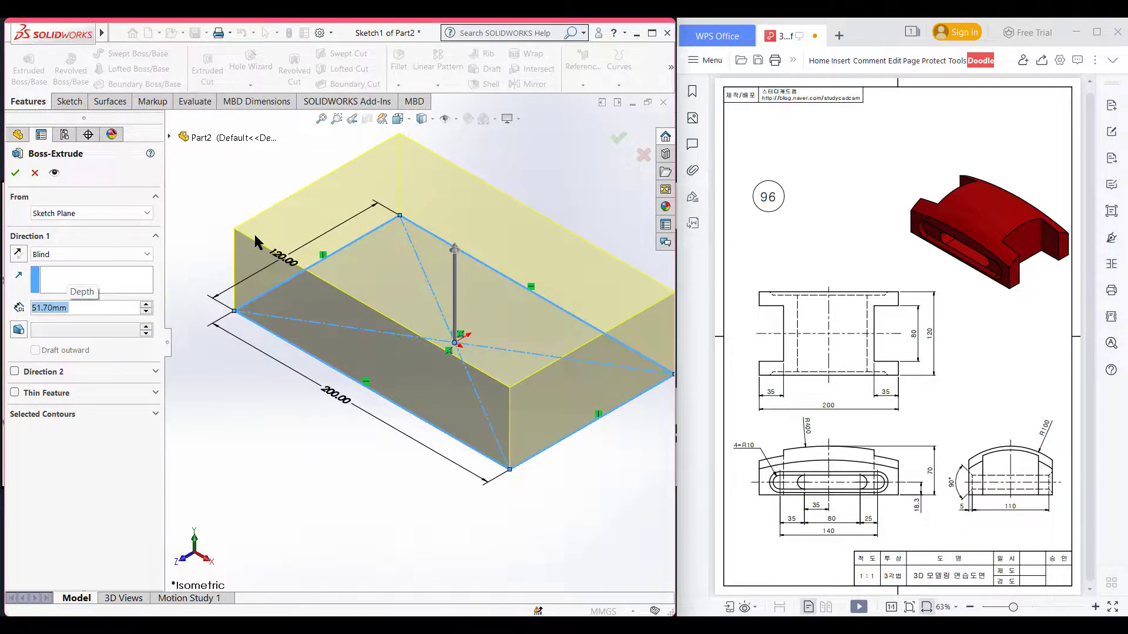
key("Return")
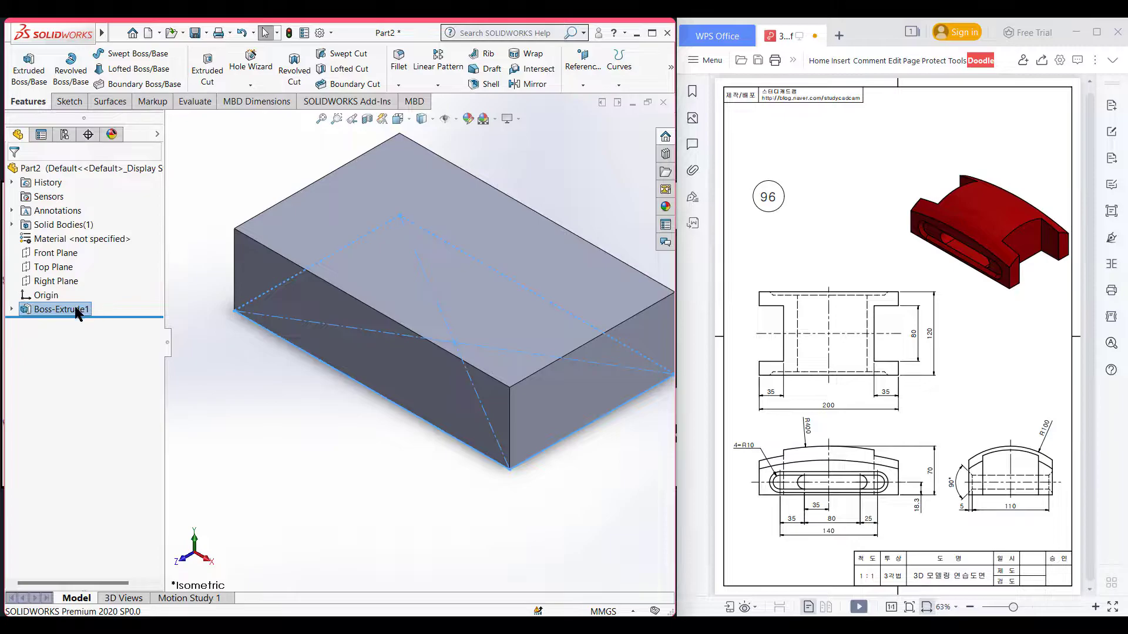
Step: Edit the block's extrusion to add a second direction with a blind depth of 18.3 mm
right_click(76, 311)
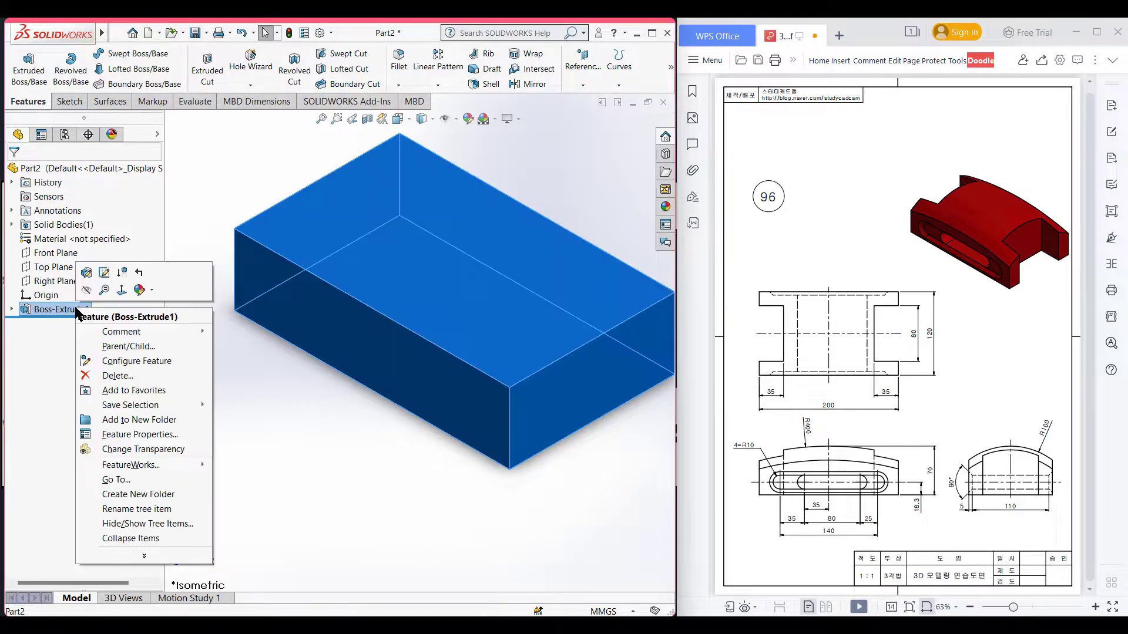
left_click(86, 272)
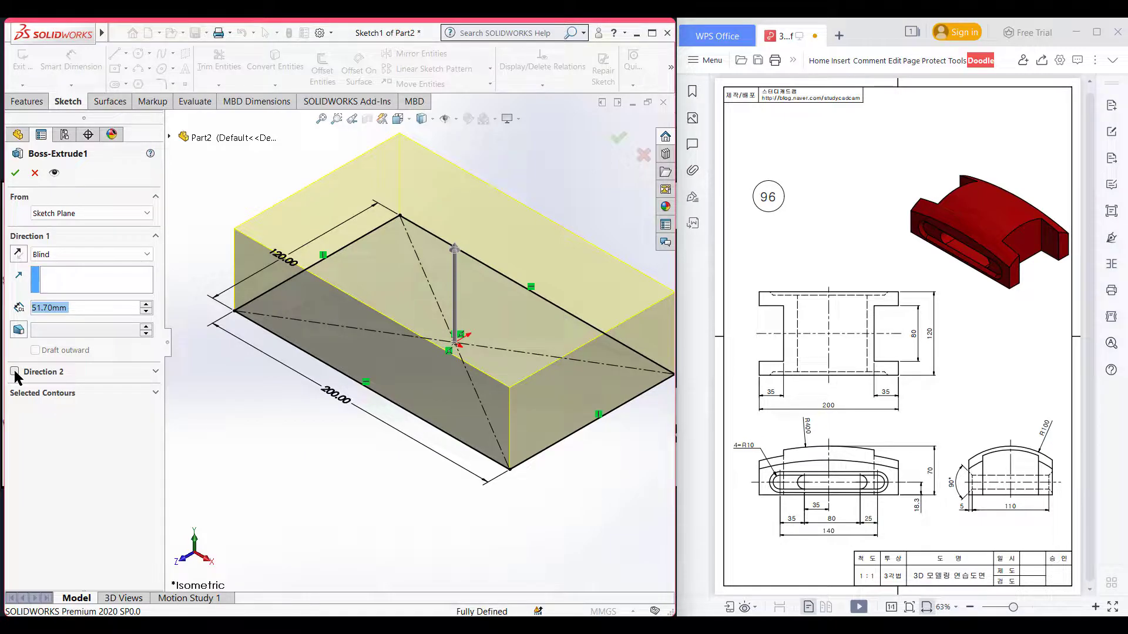
left_click(14, 372)
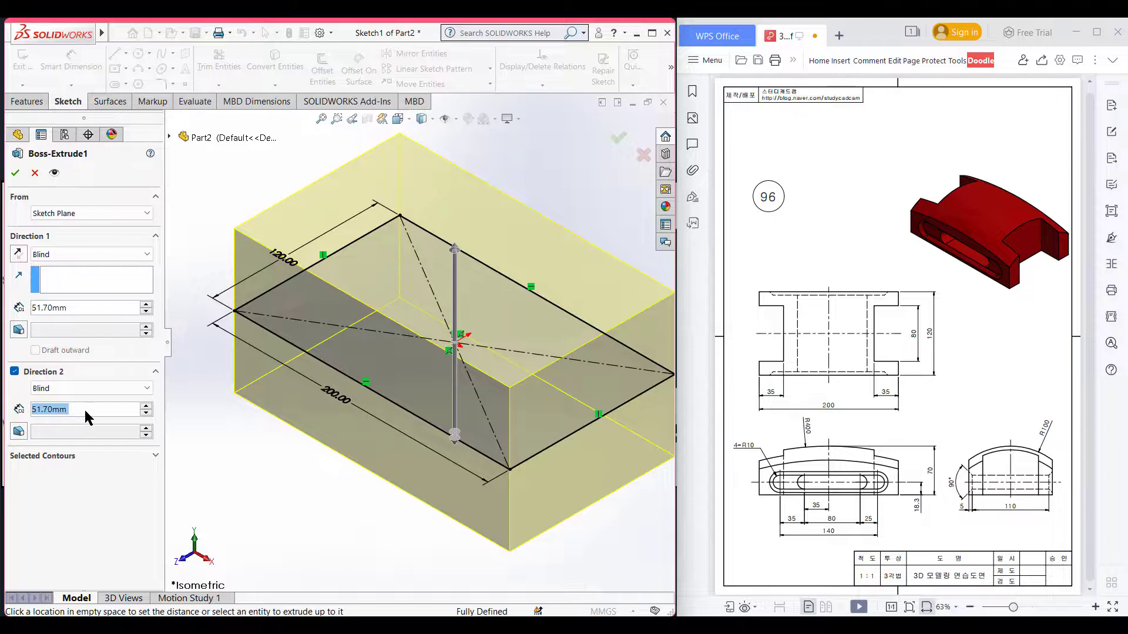
type("18.3")
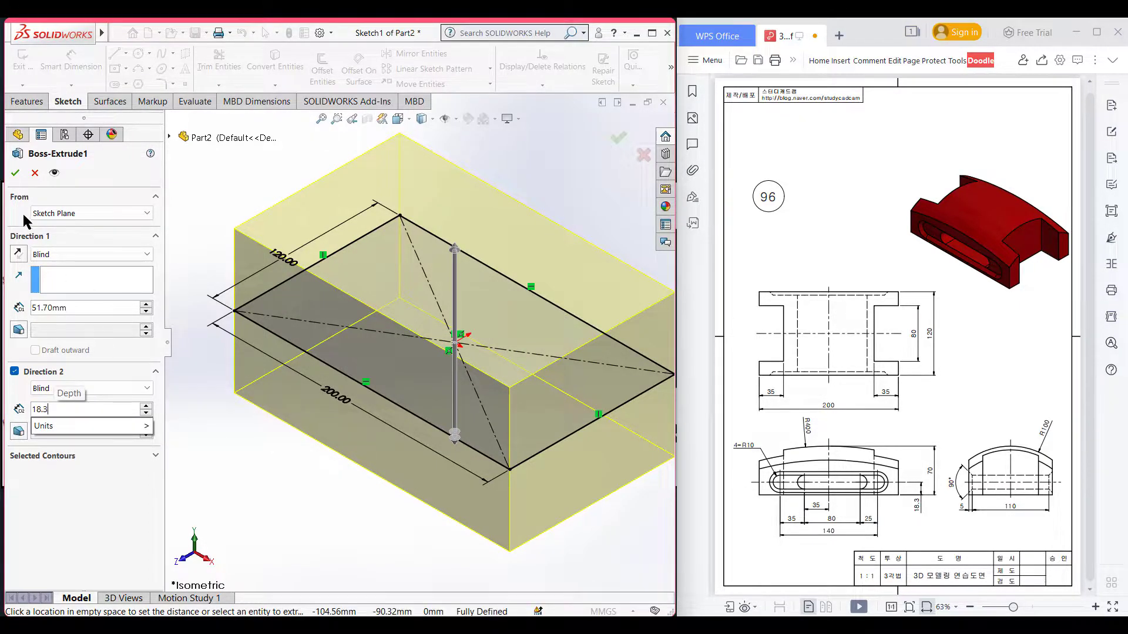
key("Return")
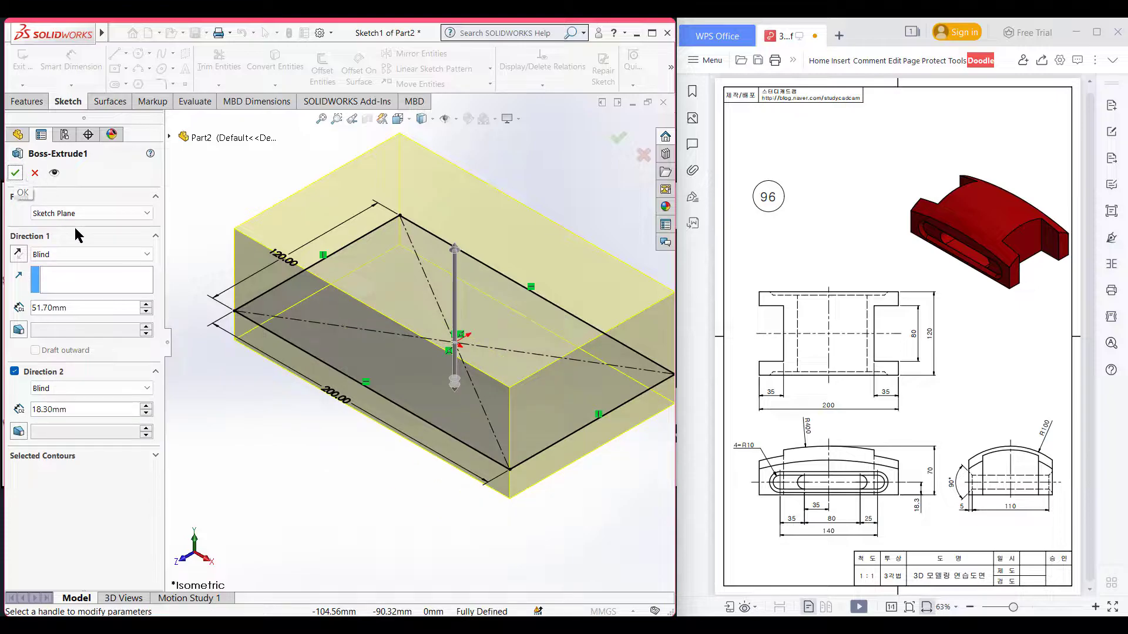
left_click(14, 172)
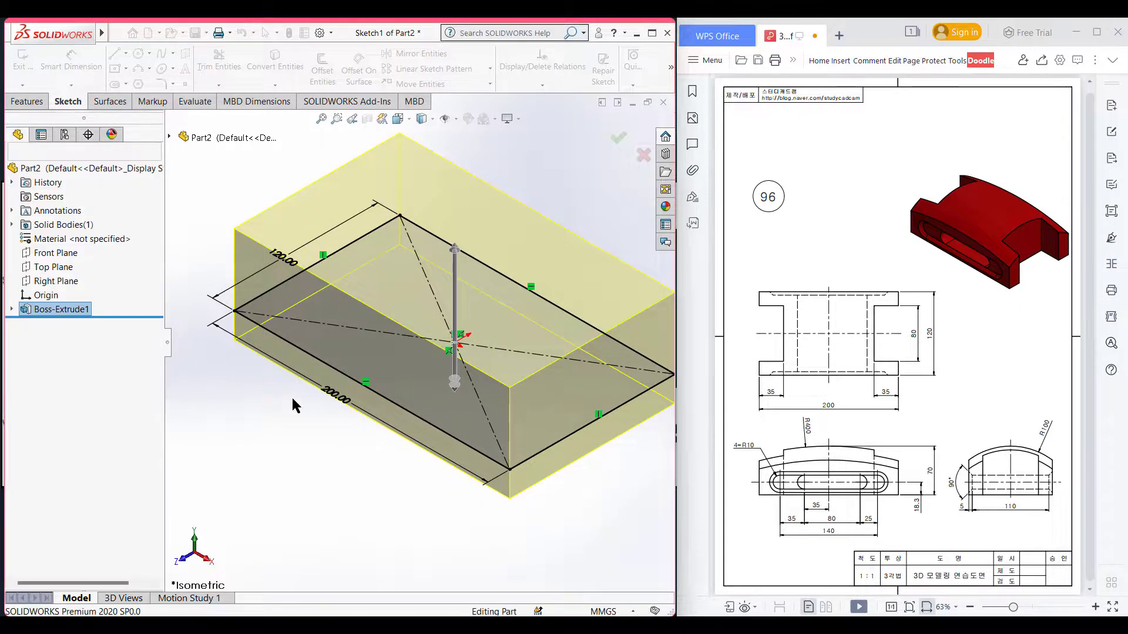
left_click(351, 498)
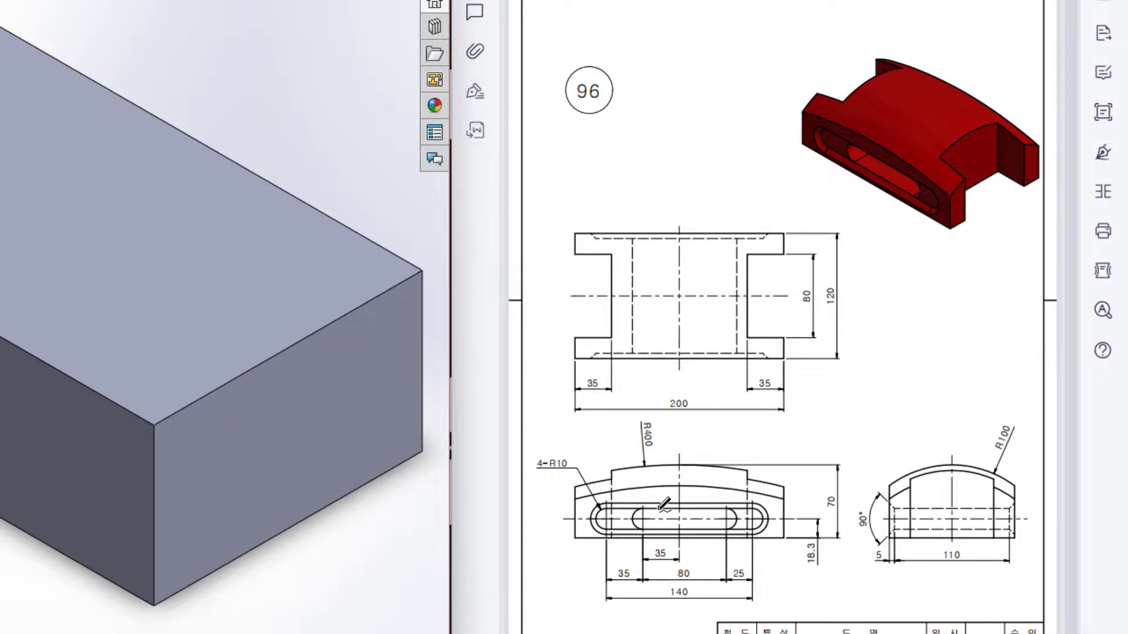
Step: Examine the drawing's front and side views for the slot's length, its distances from the centreline and the recess depth
mouse_move(599, 509)
left_mouse_down()
mouse_move(764, 517)
mouse_move(718, 529)
mouse_move(615, 518)
left_mouse_up()
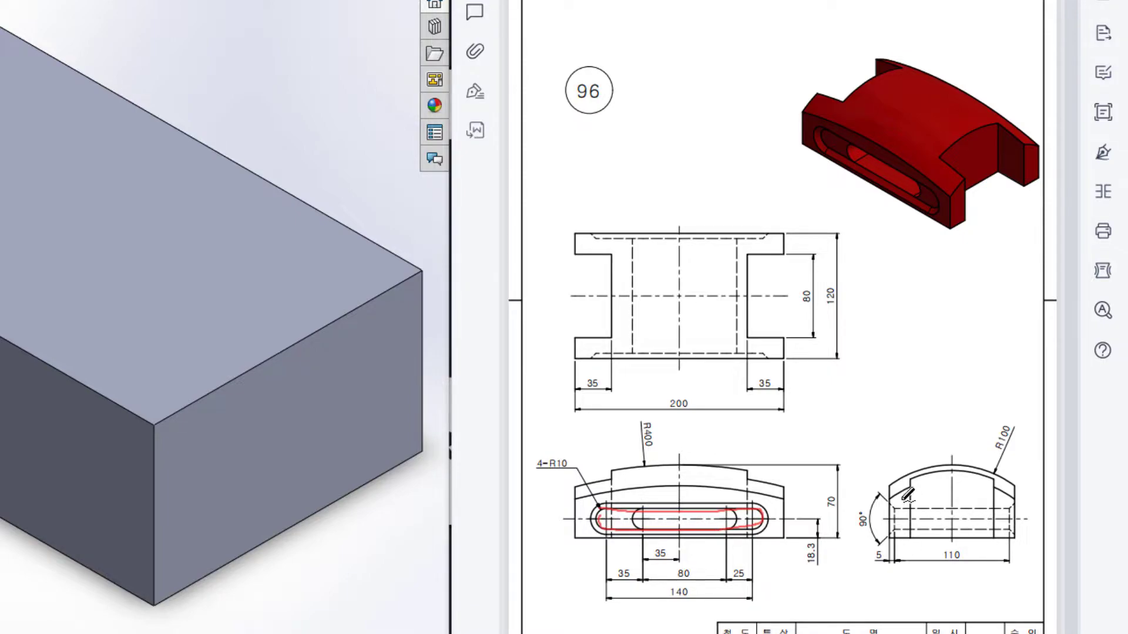
left_click_drag(886, 478, 897, 554)
left_click_drag(881, 477, 895, 556)
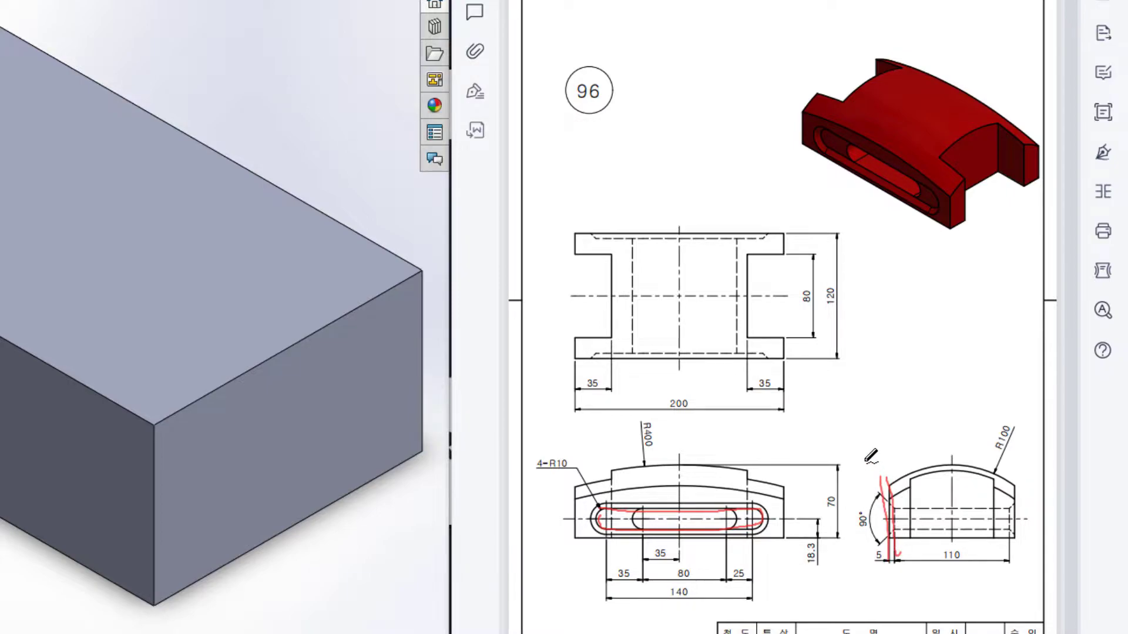
mouse_move(598, 507)
left_mouse_down()
mouse_move(761, 507)
mouse_move(759, 526)
mouse_move(700, 529)
mouse_move(618, 529)
mouse_move(599, 510)
left_mouse_up()
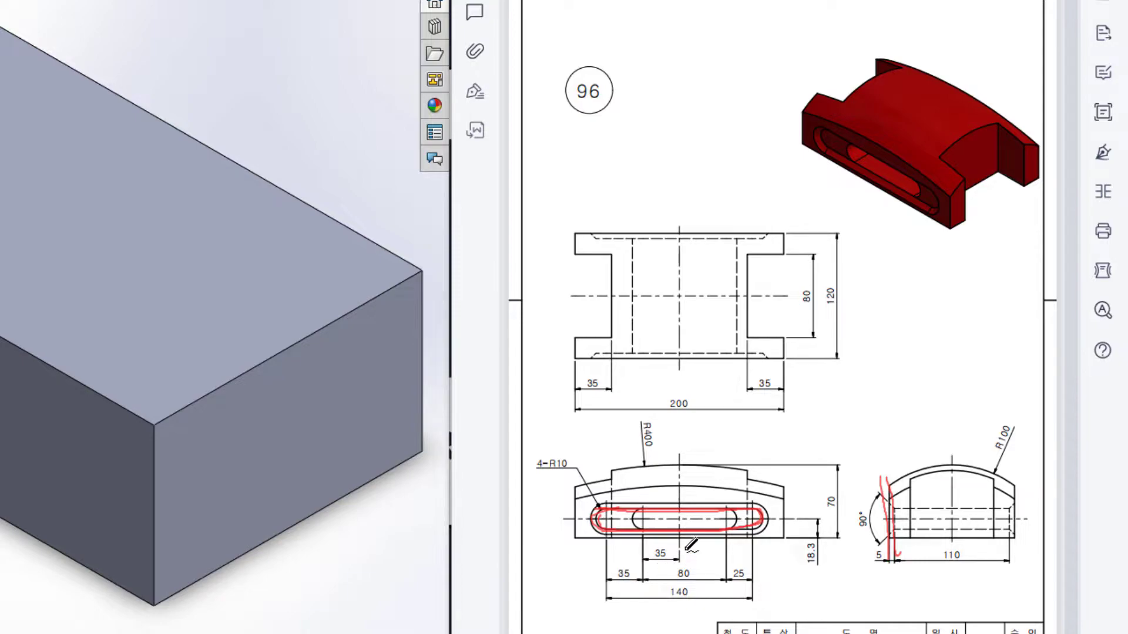
mouse_move(678, 458)
left_mouse_down()
mouse_move(681, 548)
mouse_move(647, 551)
mouse_move(653, 567)
mouse_move(677, 551)
mouse_move(661, 541)
mouse_move(618, 579)
mouse_move(644, 568)
left_mouse_up()
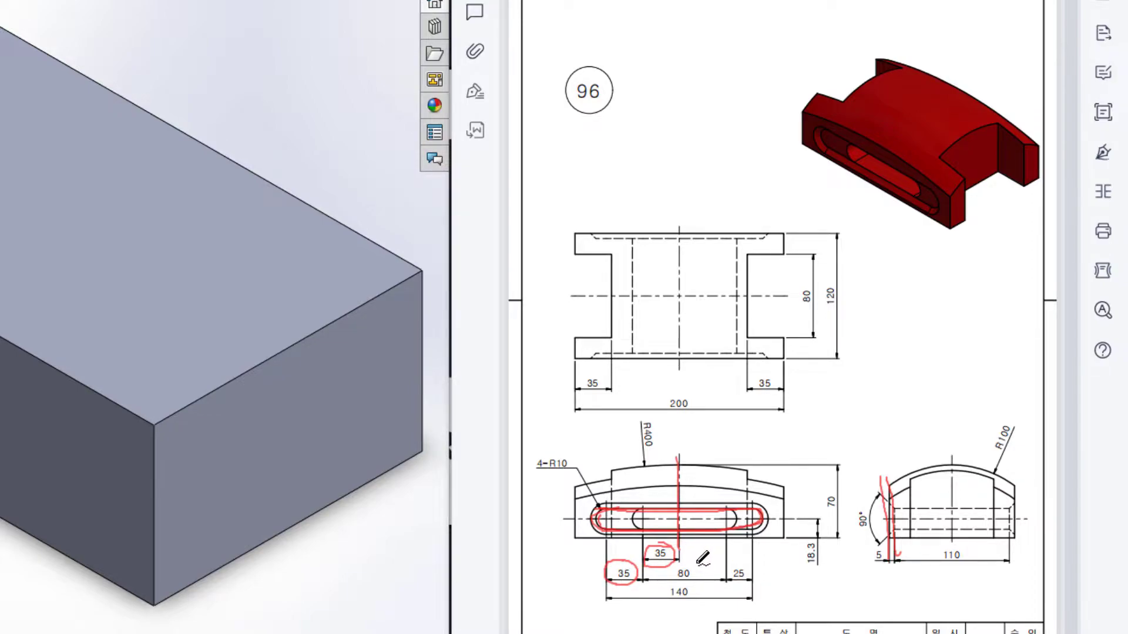
mouse_move(675, 565)
left_mouse_down()
mouse_move(699, 572)
mouse_move(683, 546)
mouse_move(648, 552)
mouse_move(658, 567)
mouse_move(668, 547)
mouse_move(749, 554)
left_mouse_up()
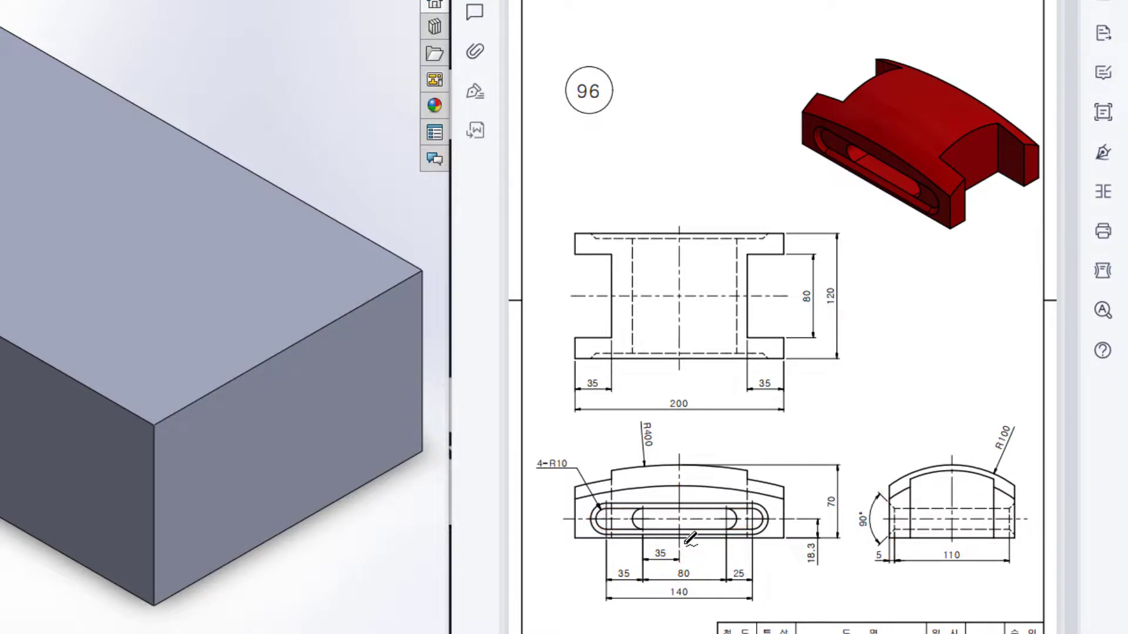
left_click_drag(680, 553, 736, 553)
left_click_drag(680, 549, 618, 551)
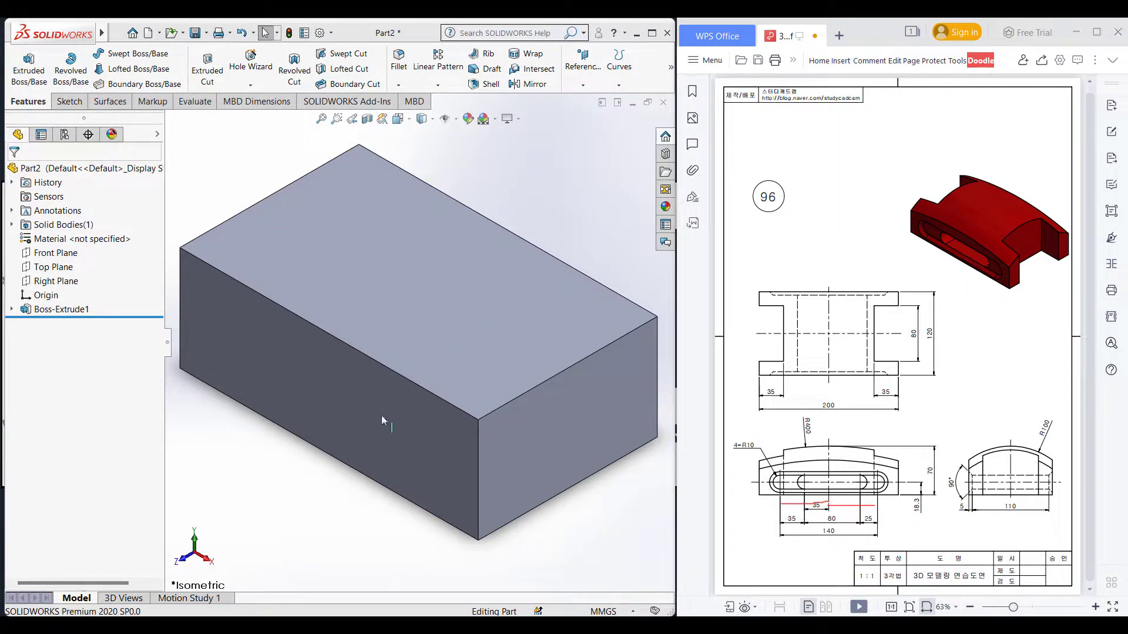
Step: Create a reference plane offset 5 mm inward from the block's long front face
left_click(382, 416)
left_click(584, 86)
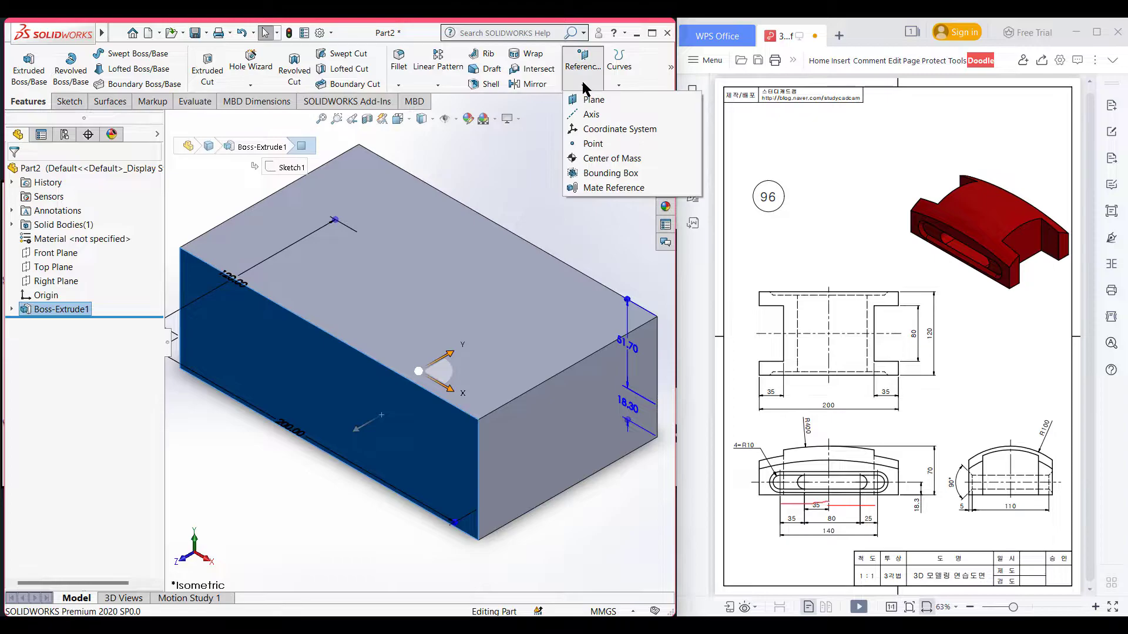
left_click(593, 100)
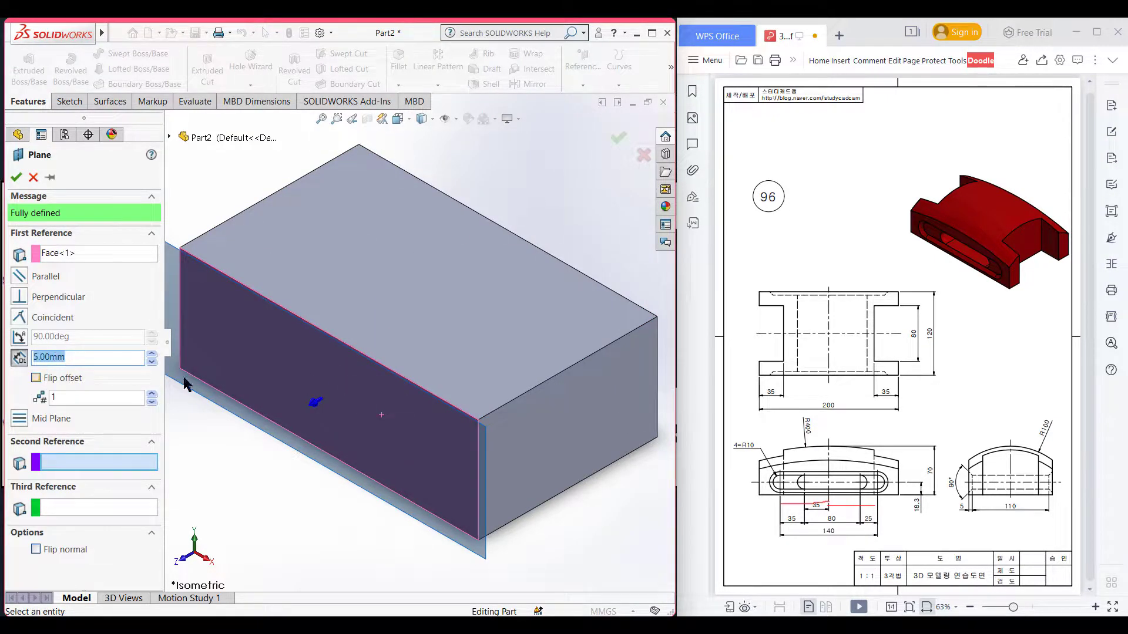
left_click(37, 379)
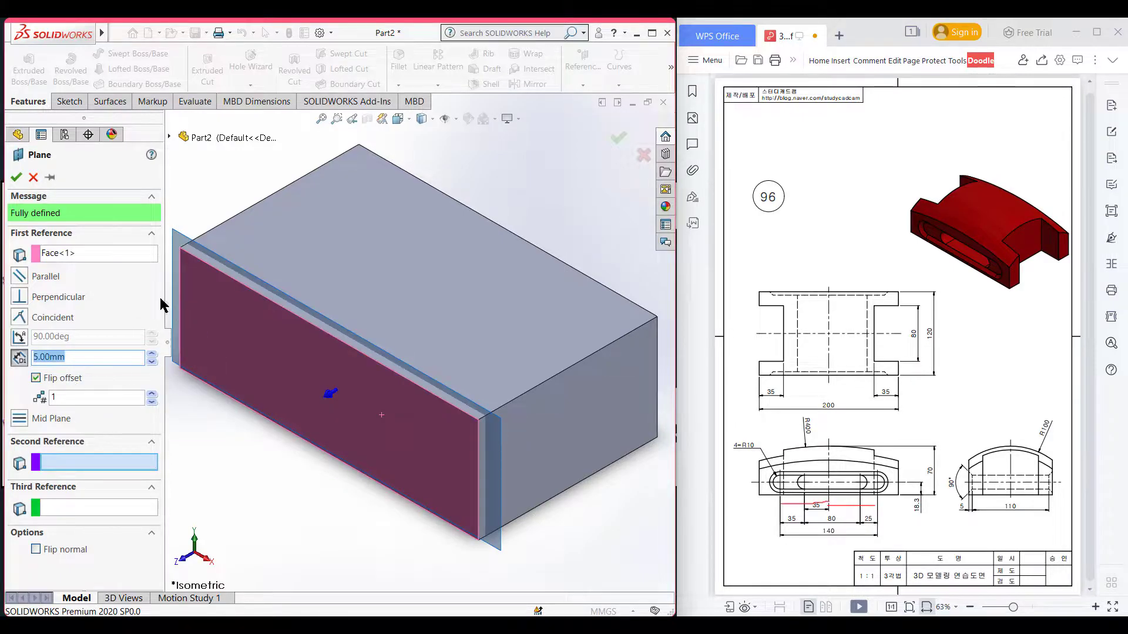
left_click(16, 179)
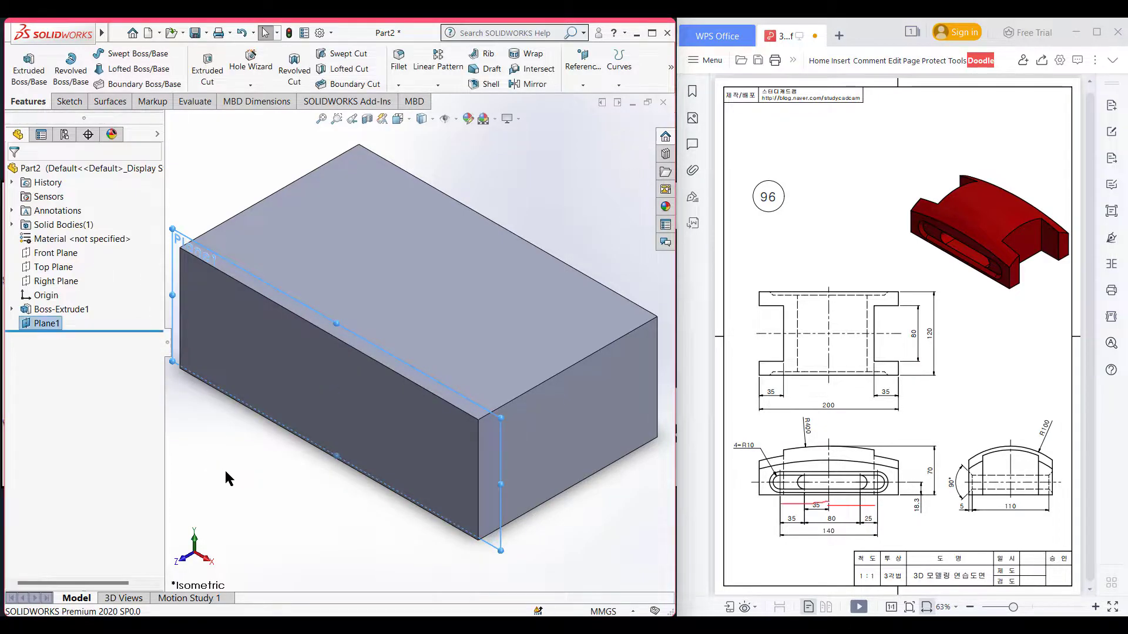
Step: On the offset plane, sketch a centrepoint straight slot centred on the origin, 140 mm between arc centres and 10*2 mm wide
left_click(46, 323)
right_click(47, 324)
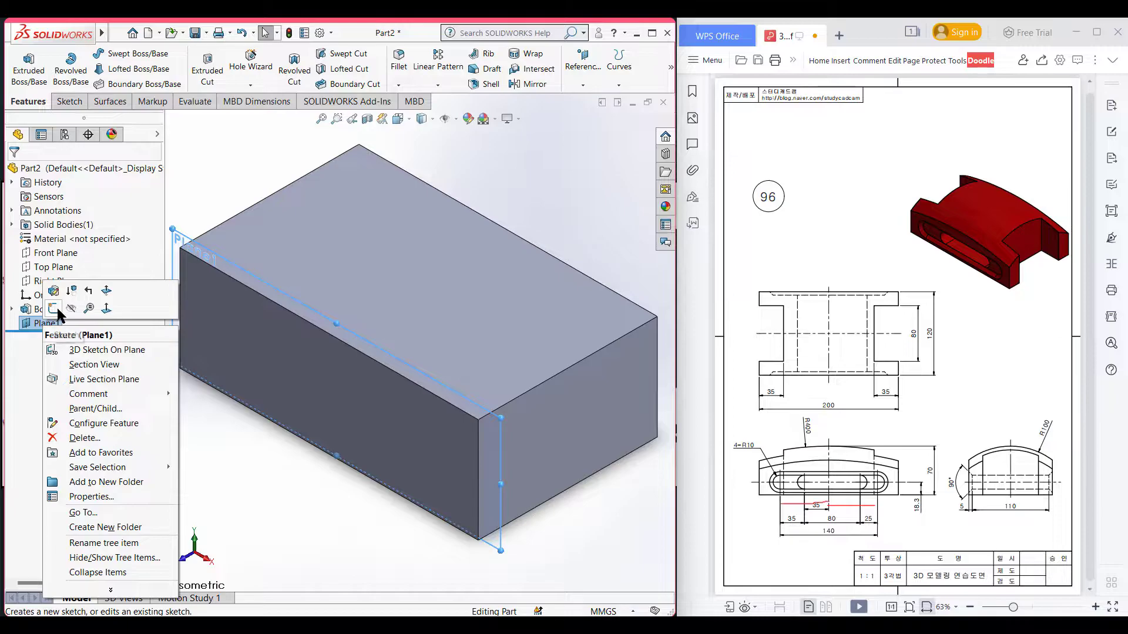
left_click(58, 313)
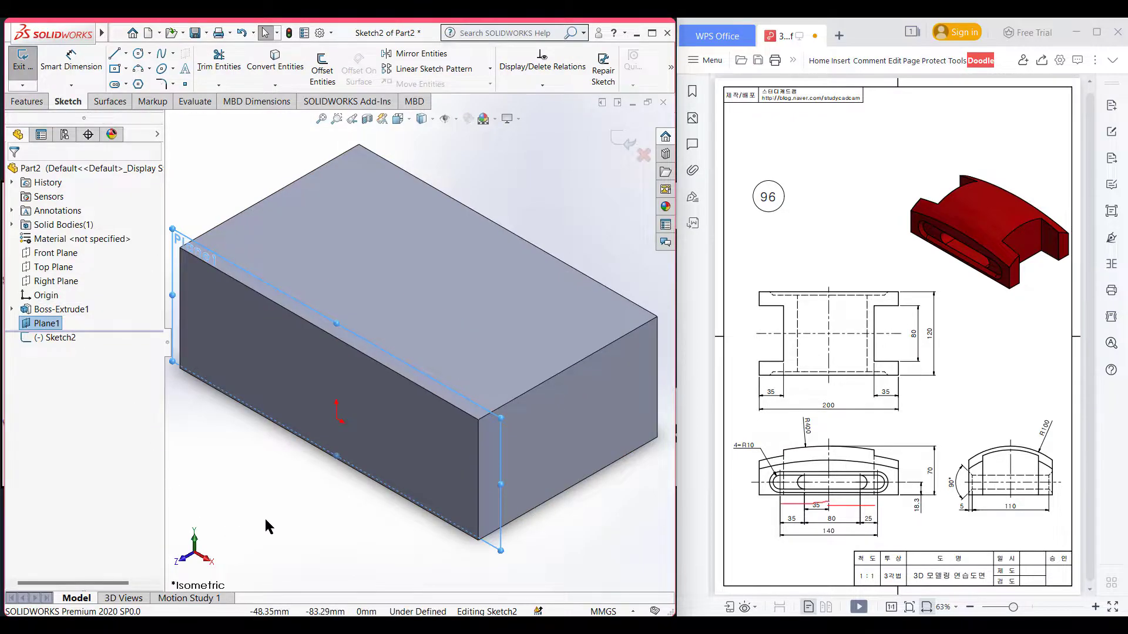
key("ctrl+8")
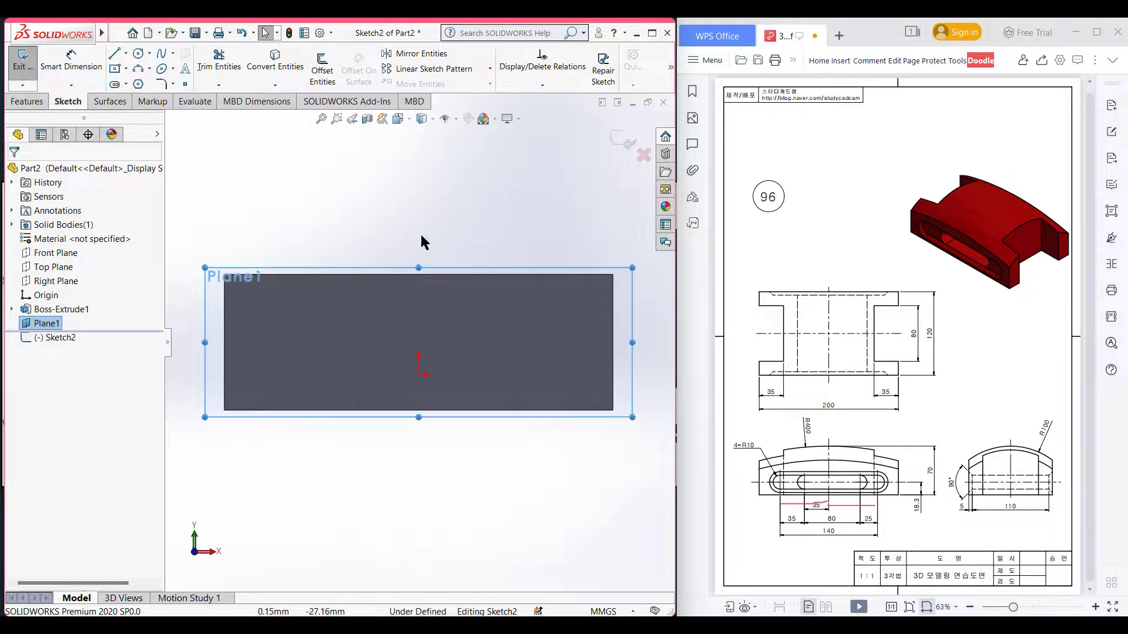
left_click(125, 86)
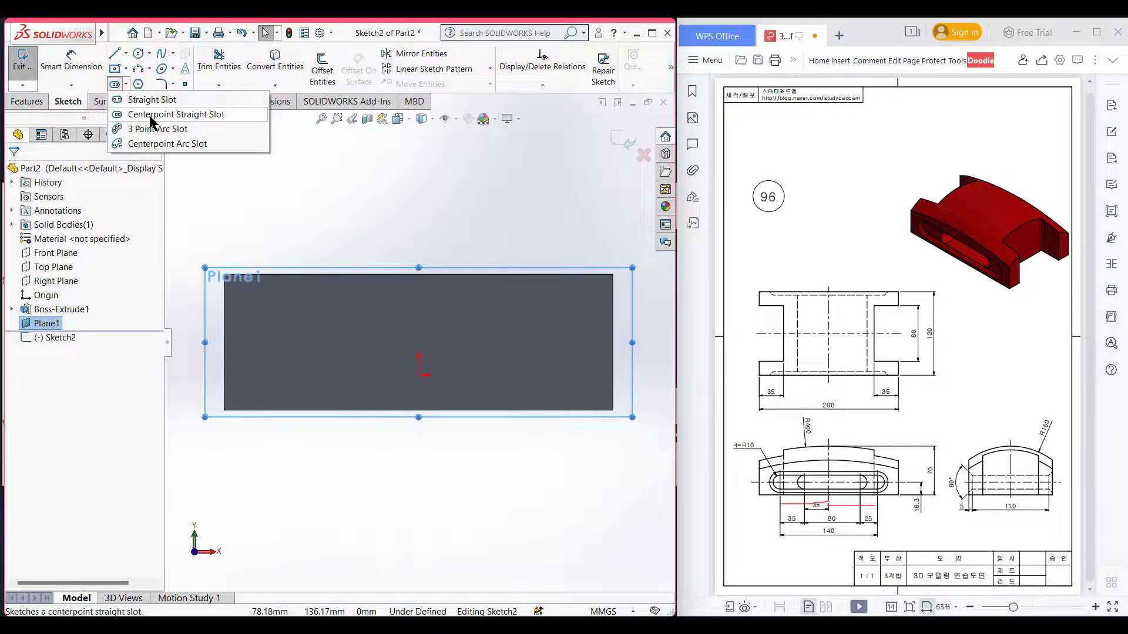
left_click(152, 115)
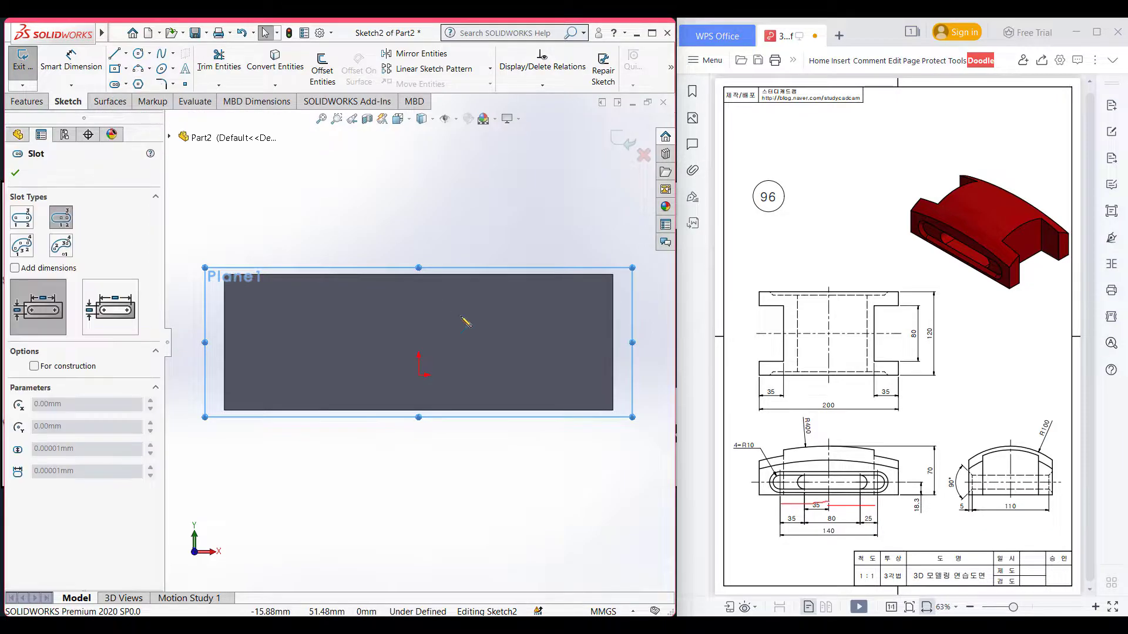
left_click(419, 375)
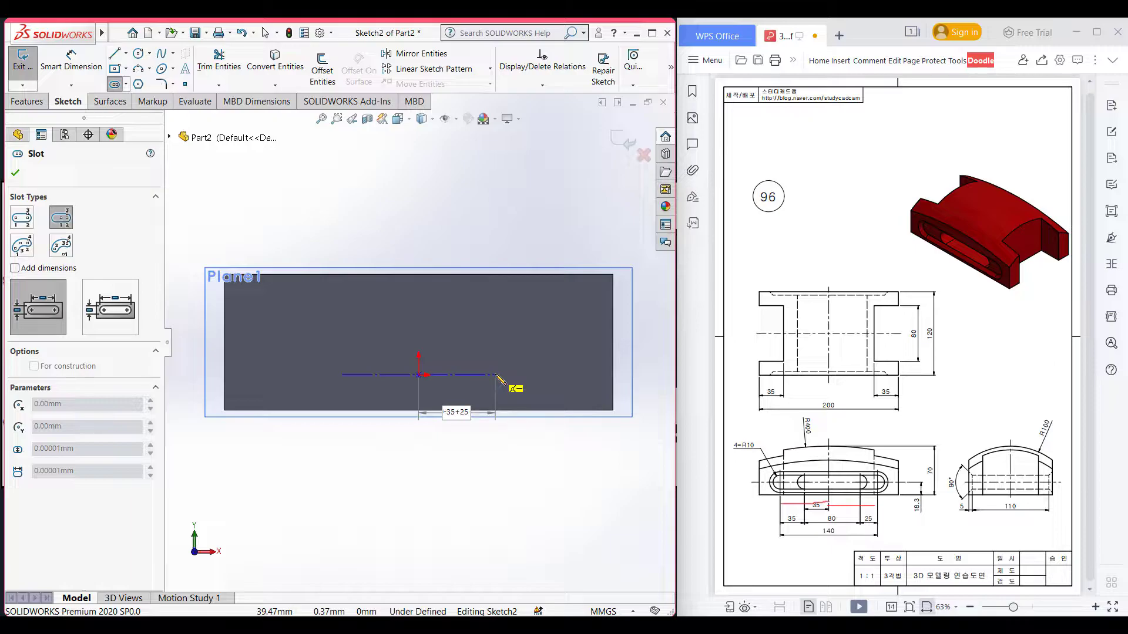
key("Return")
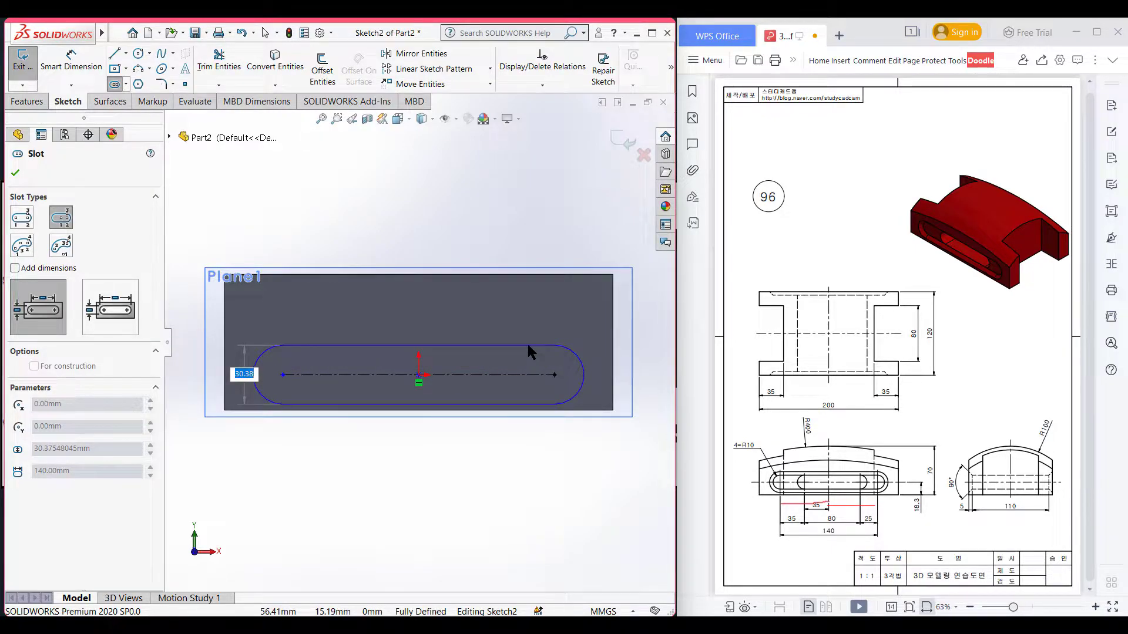
type("10*2")
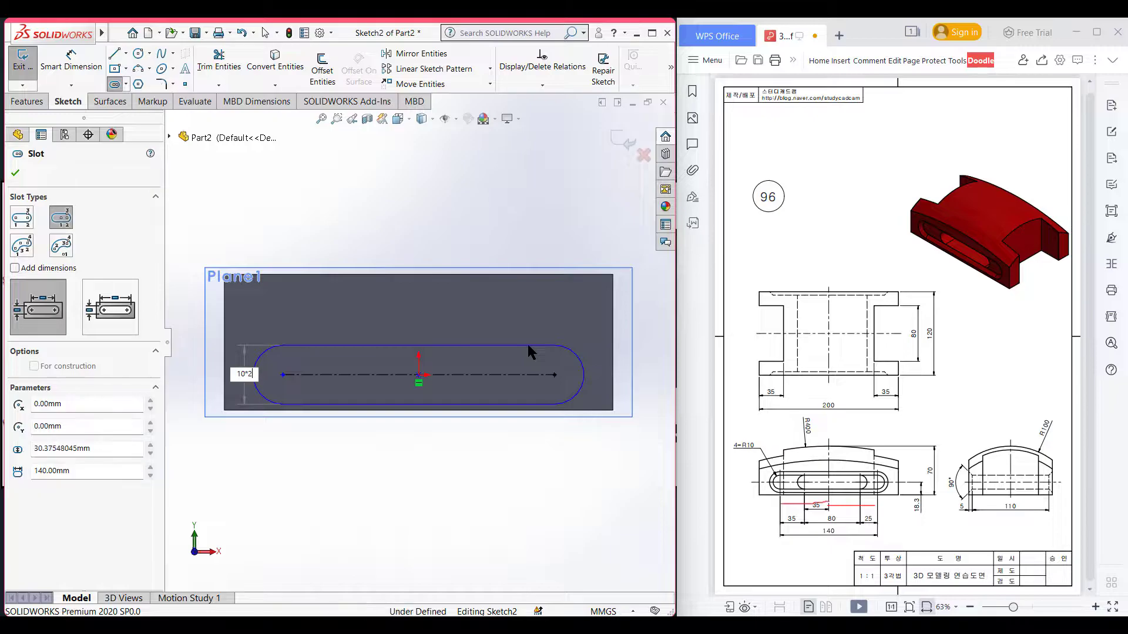
key("Return")
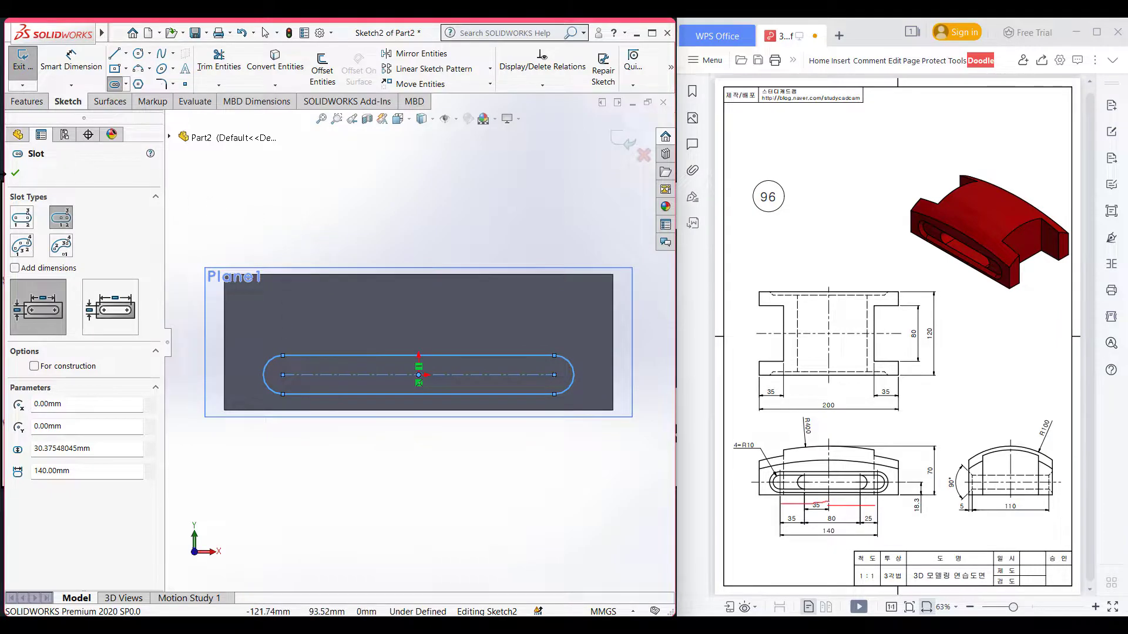
left_click(16, 173)
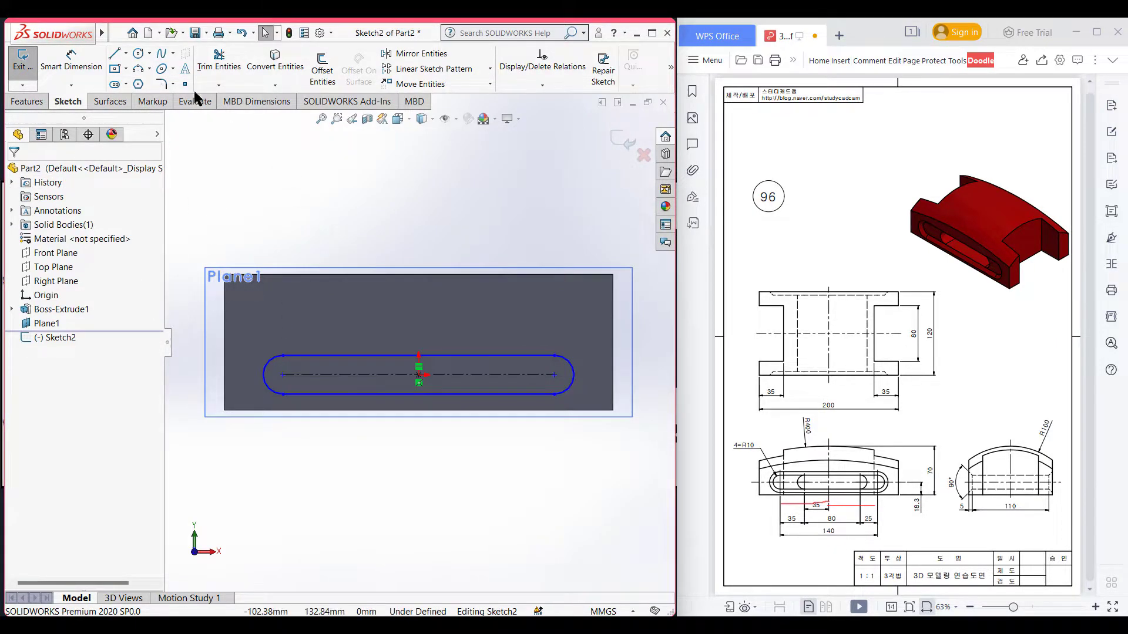
Step: Dimension the slot's half-length from the midpoint of its upper edge and the radius of its rounded end
left_click(71, 62)
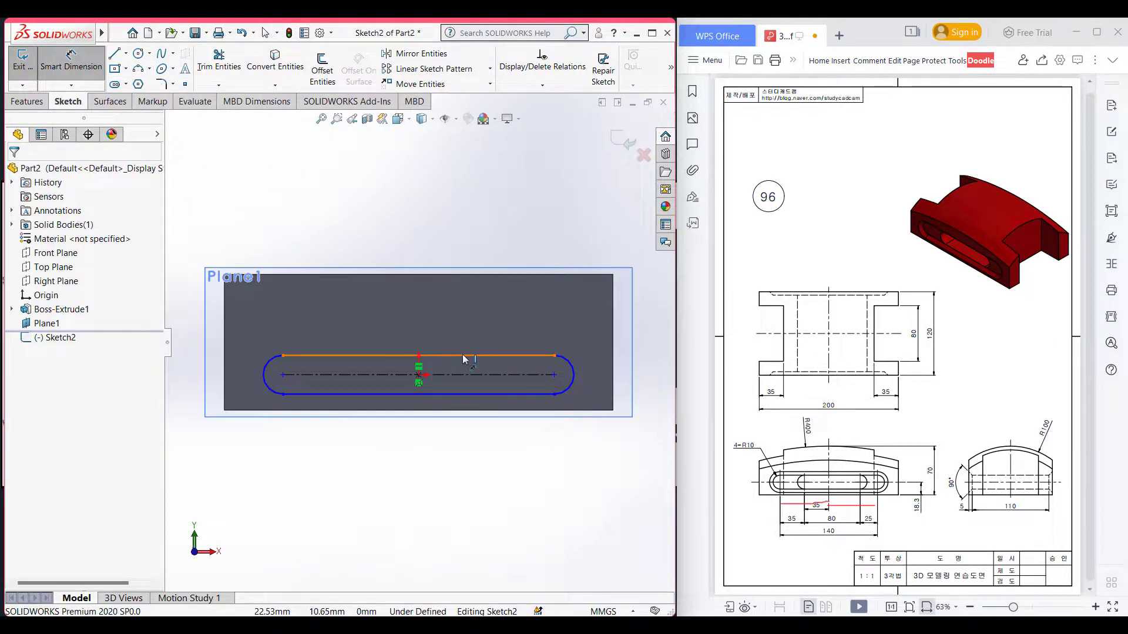
left_click(420, 357)
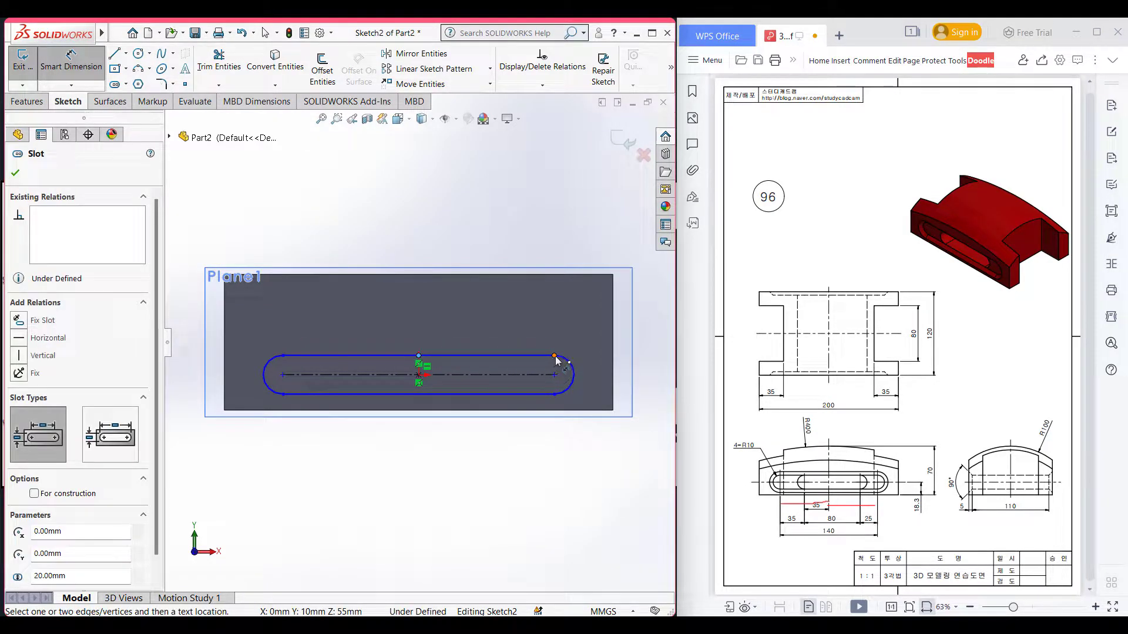
left_click(487, 328)
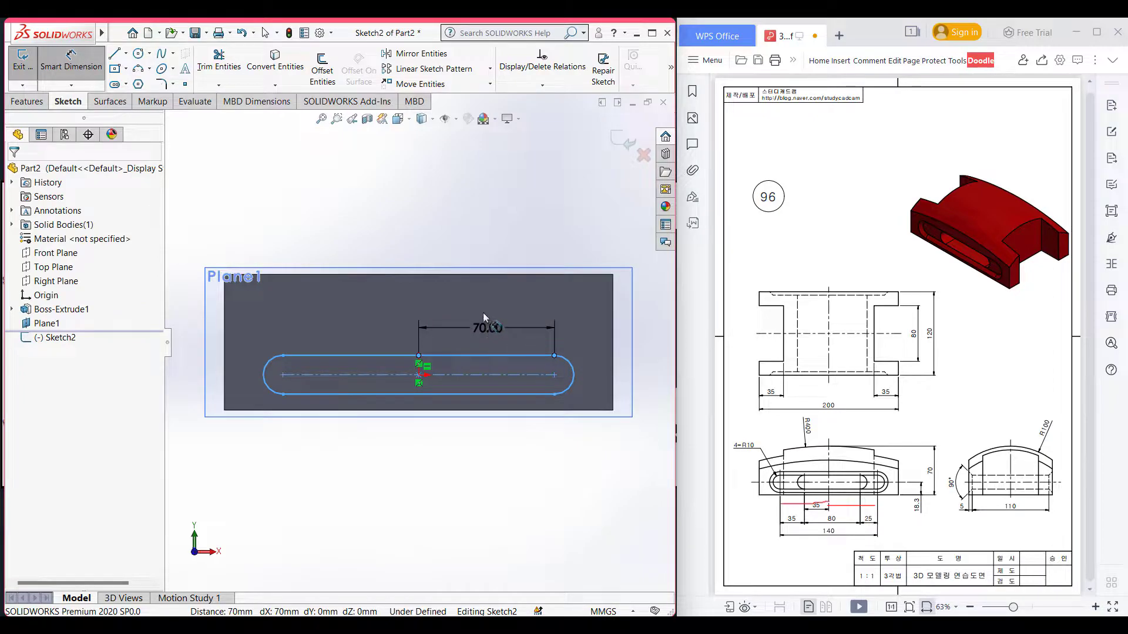
left_click(438, 307)
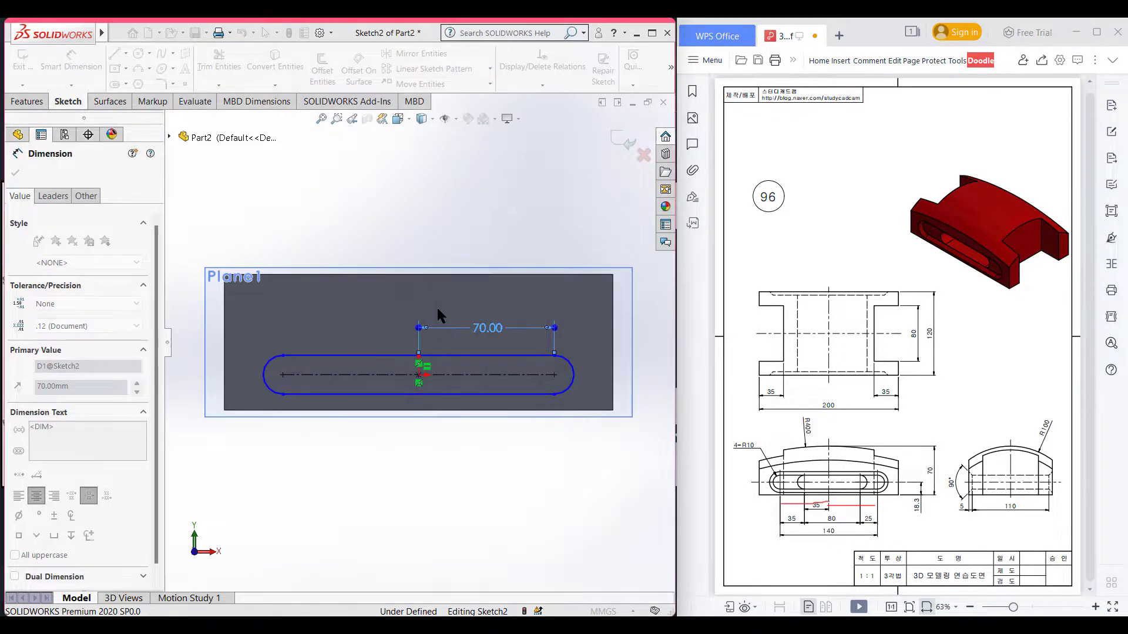
left_click(269, 354)
left_click(195, 343)
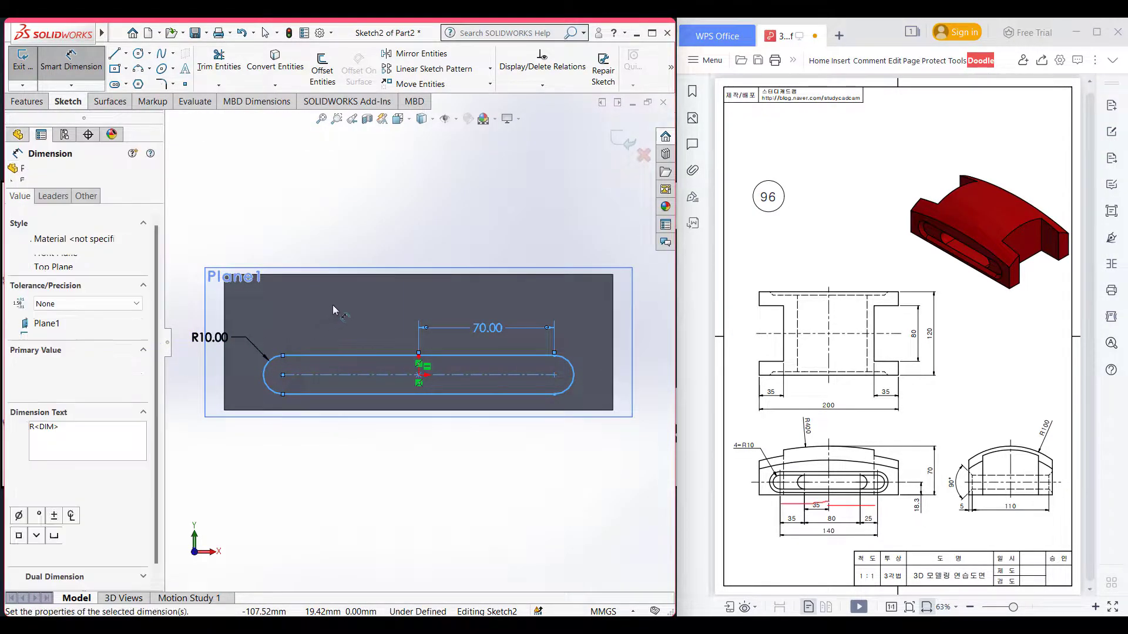
left_click(158, 318)
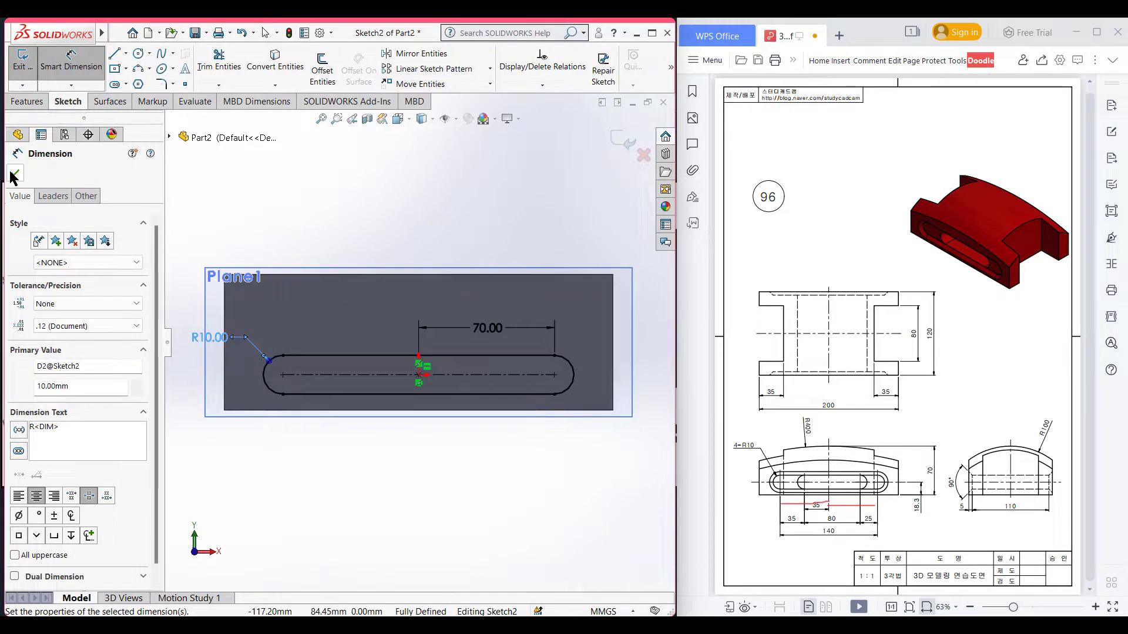
left_click(14, 175)
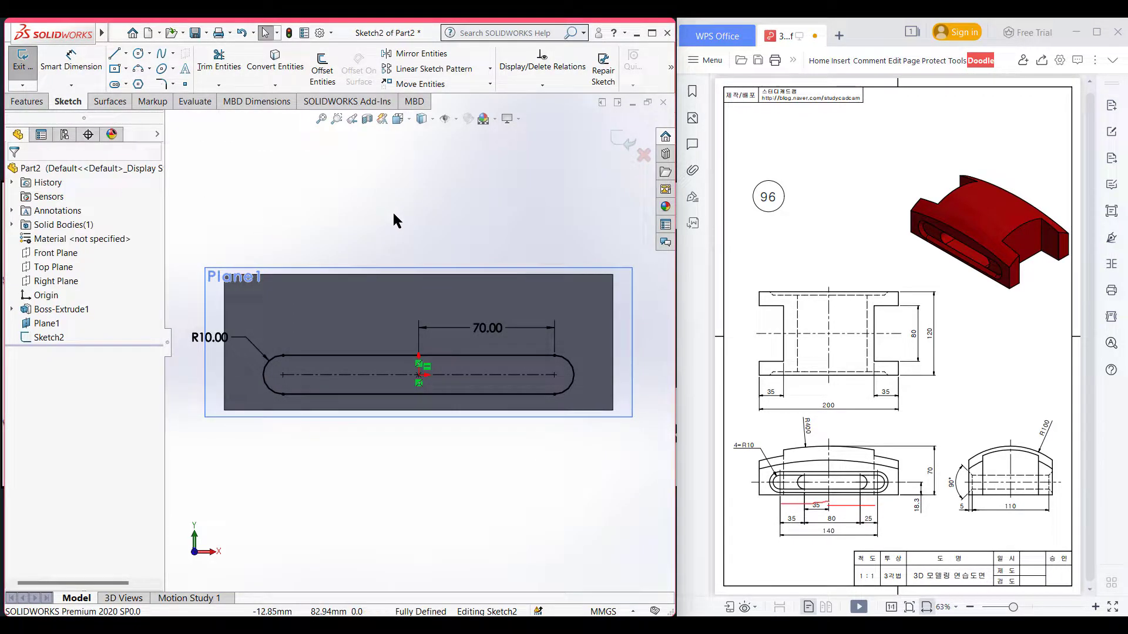
Step: Exit the slot sketch in isometric view and hide the offset reference plane
key("ctrl+7")
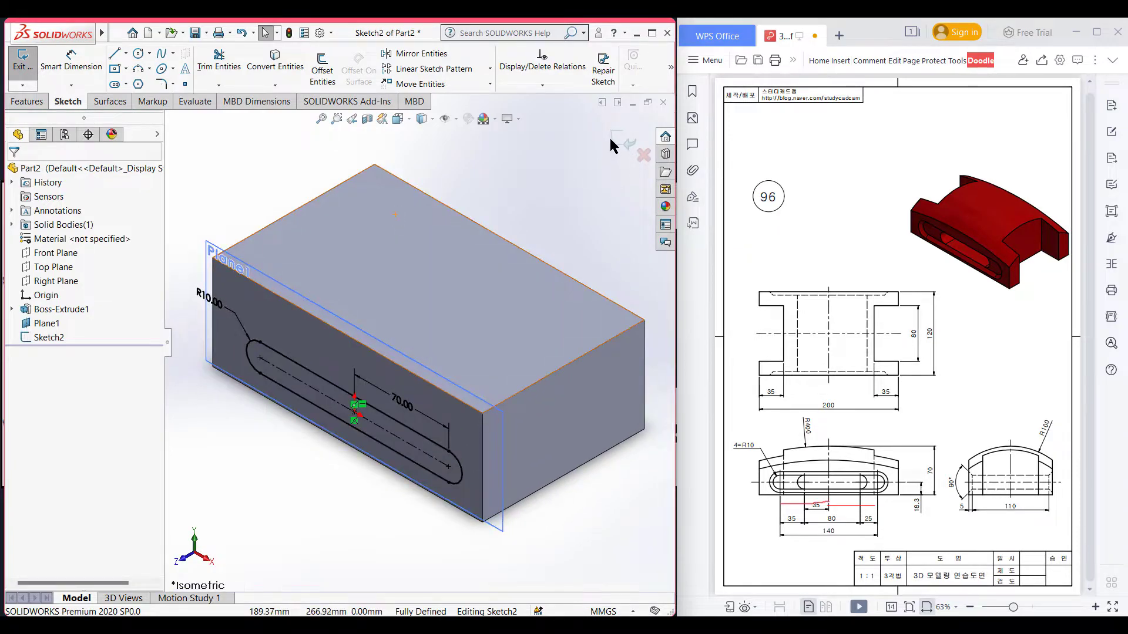
left_click(617, 141)
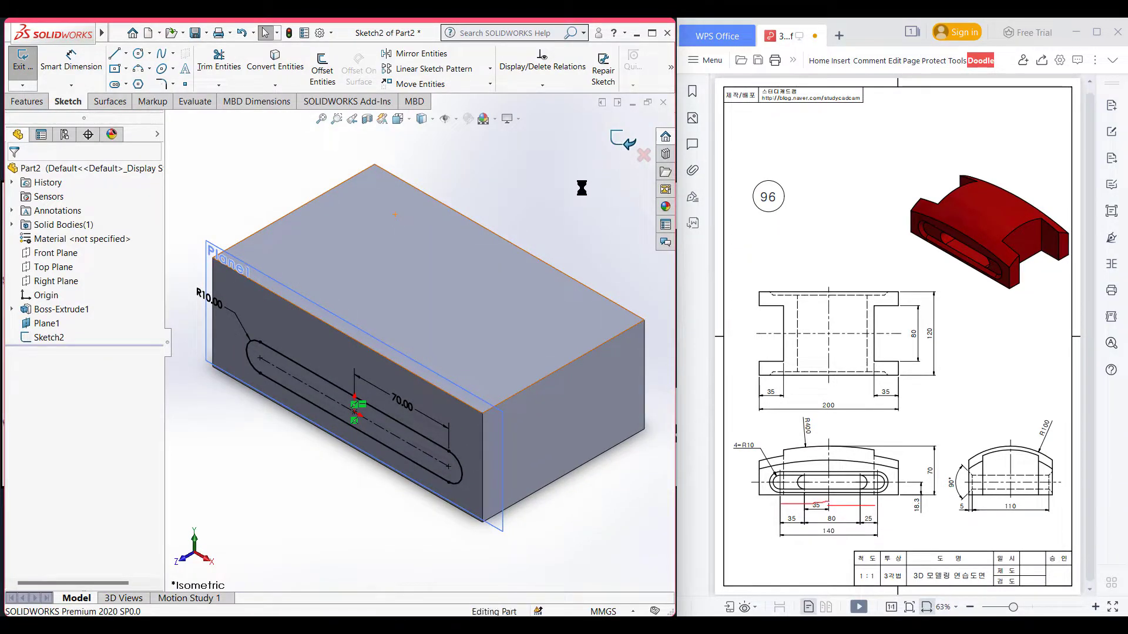
right_click(47, 323)
left_click(79, 308)
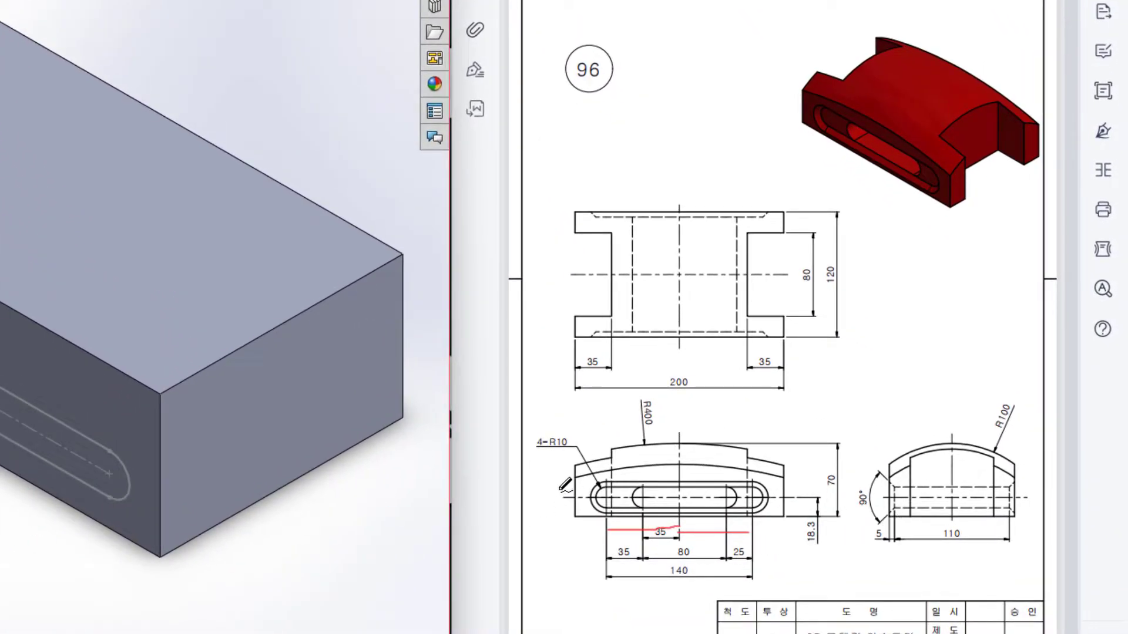
Step: Trace the recess outlines in the drawing's front view and mark its sloped edges in the side view
mouse_move(602, 481)
left_mouse_down()
mouse_move(755, 479)
mouse_move(769, 499)
left_mouse_up()
left_click_drag(602, 482, 587, 496)
left_click_drag(889, 481, 898, 492)
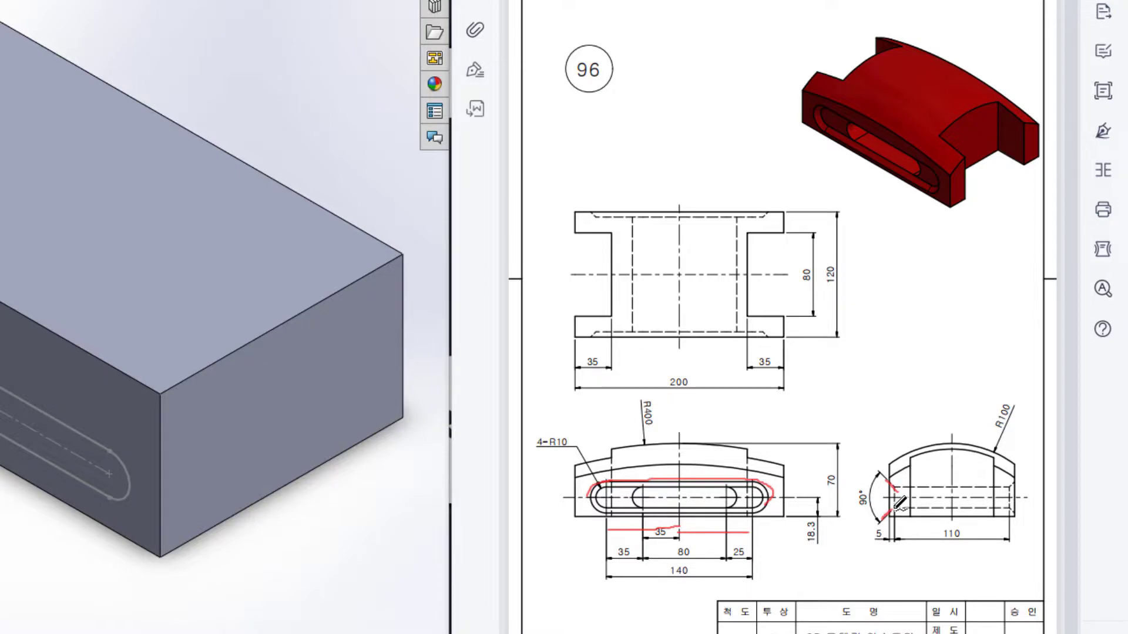
mouse_move(592, 488)
left_mouse_down()
mouse_move(605, 512)
mouse_move(665, 516)
mouse_move(760, 517)
mouse_move(780, 499)
left_mouse_up()
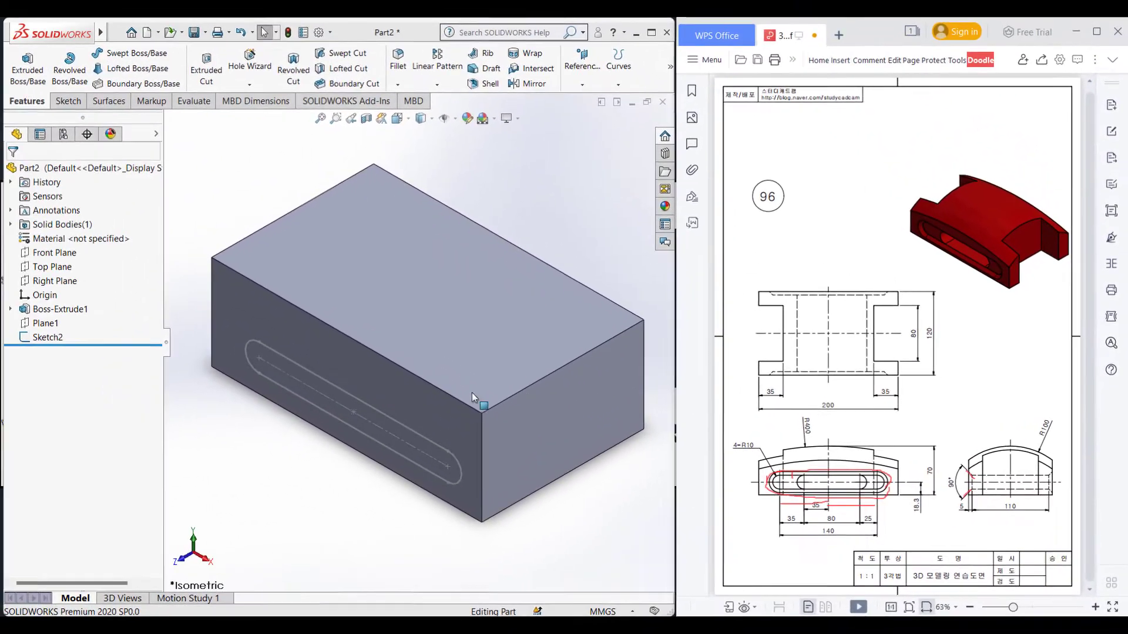
Step: On the block's long front face, sketch a 5 mm outward offset of the slot outline, with the bi-directional option off
left_click(353, 359)
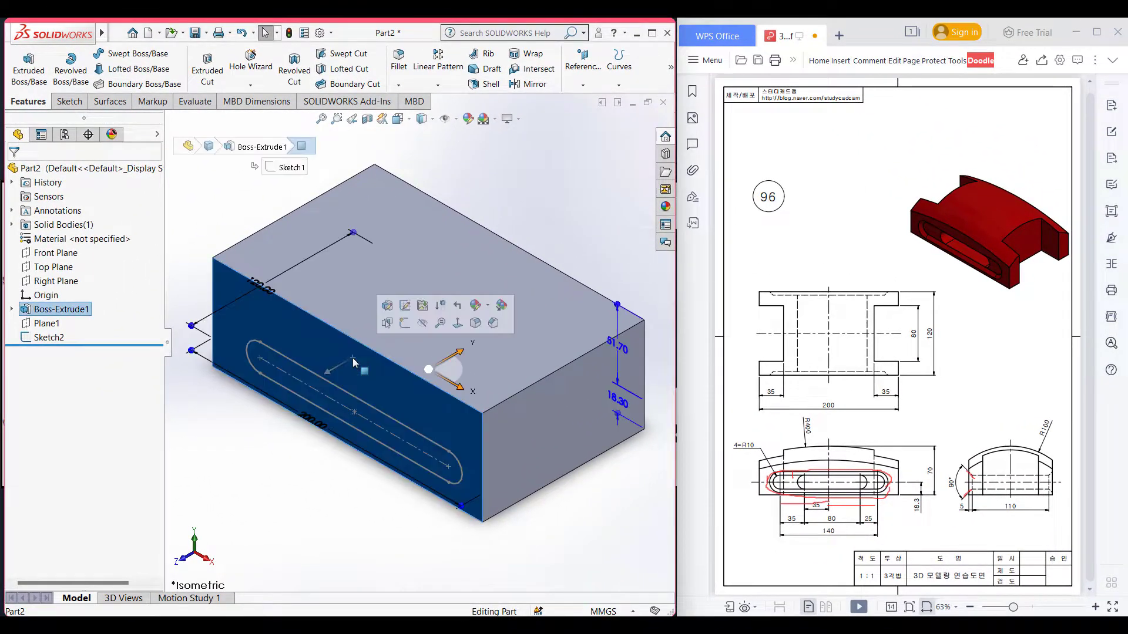
right_click(388, 370)
left_click(410, 352)
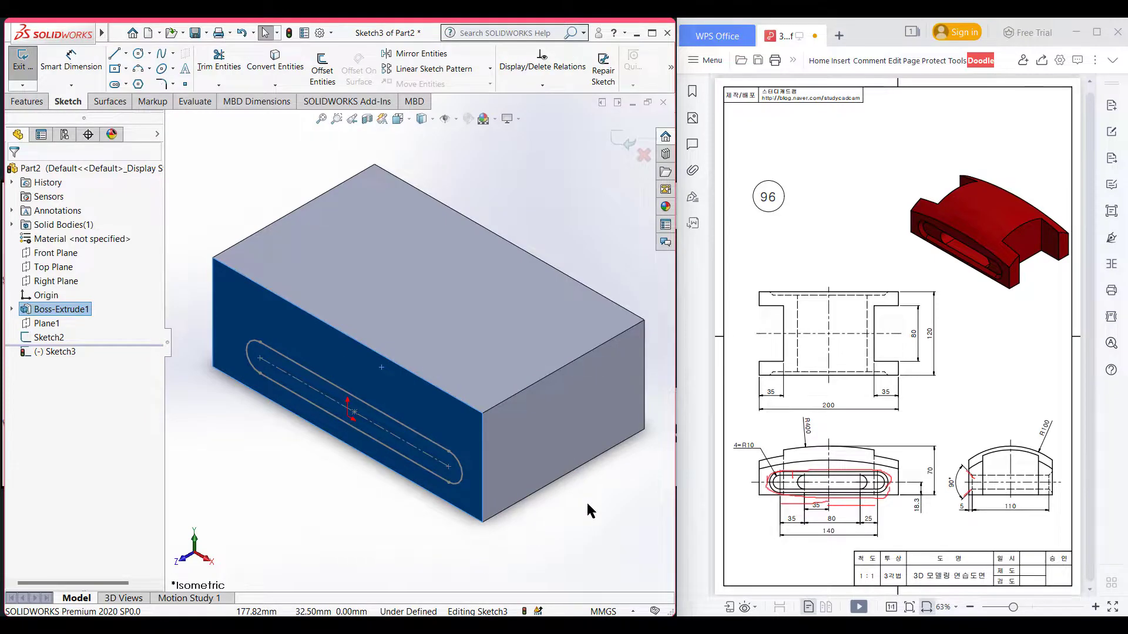
key("ctrl+8")
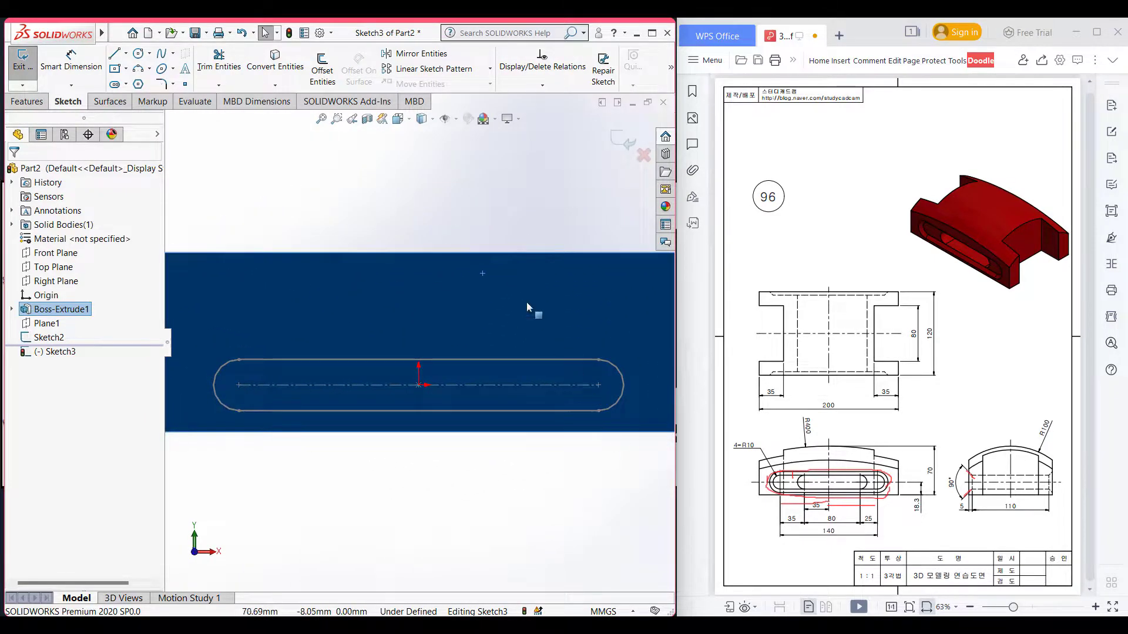
left_click(324, 78)
left_click(478, 359)
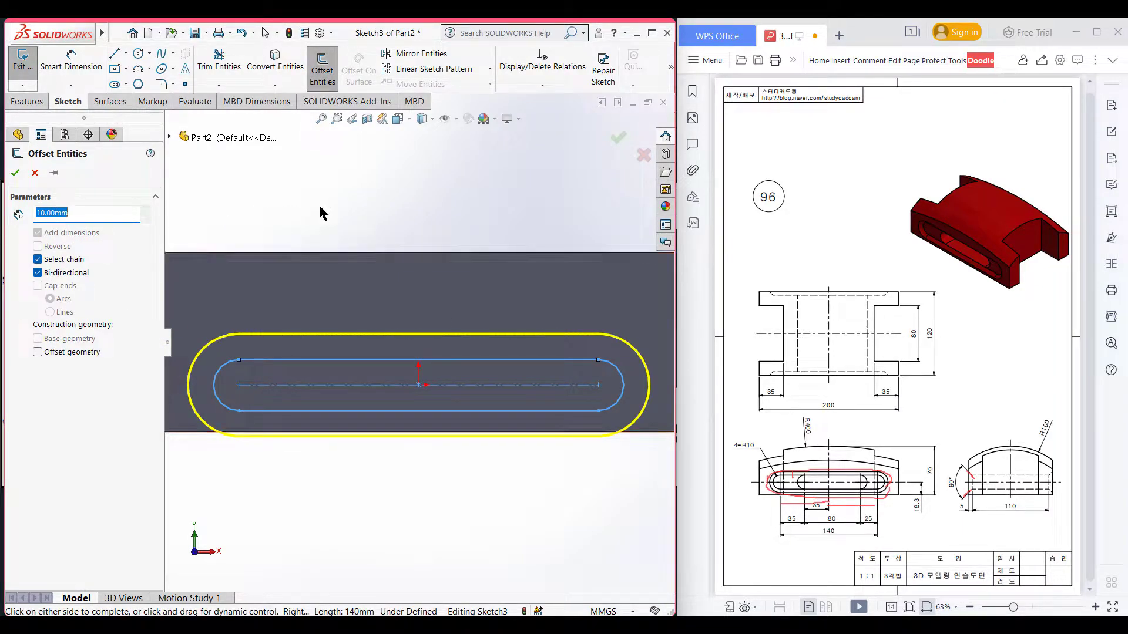
type("5")
key("Return")
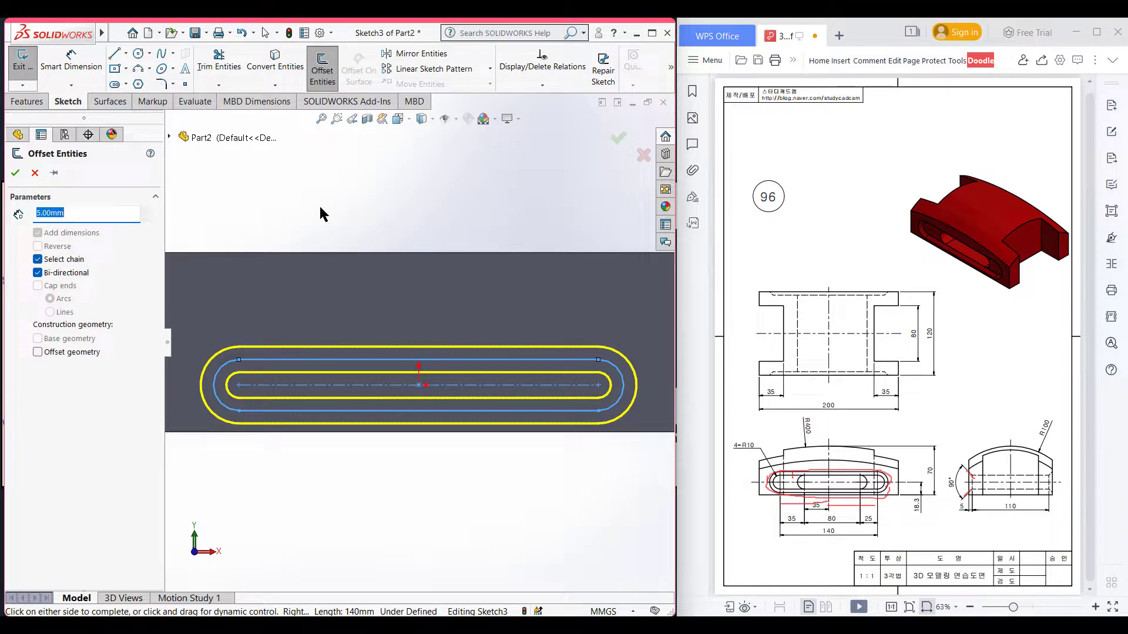
left_click(37, 274)
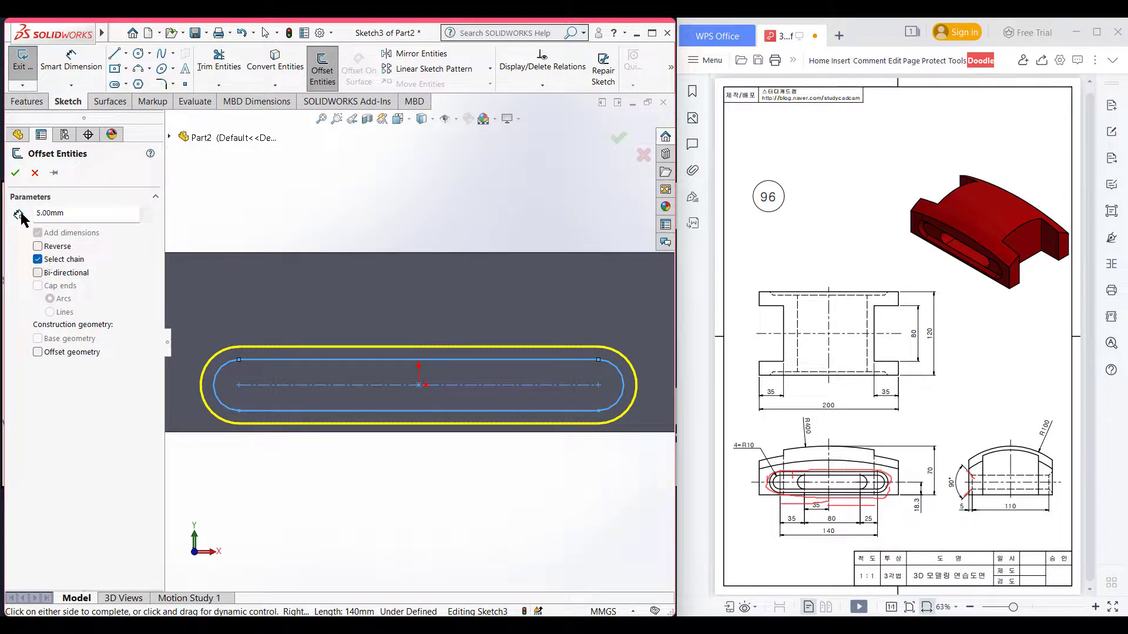
left_click(16, 174)
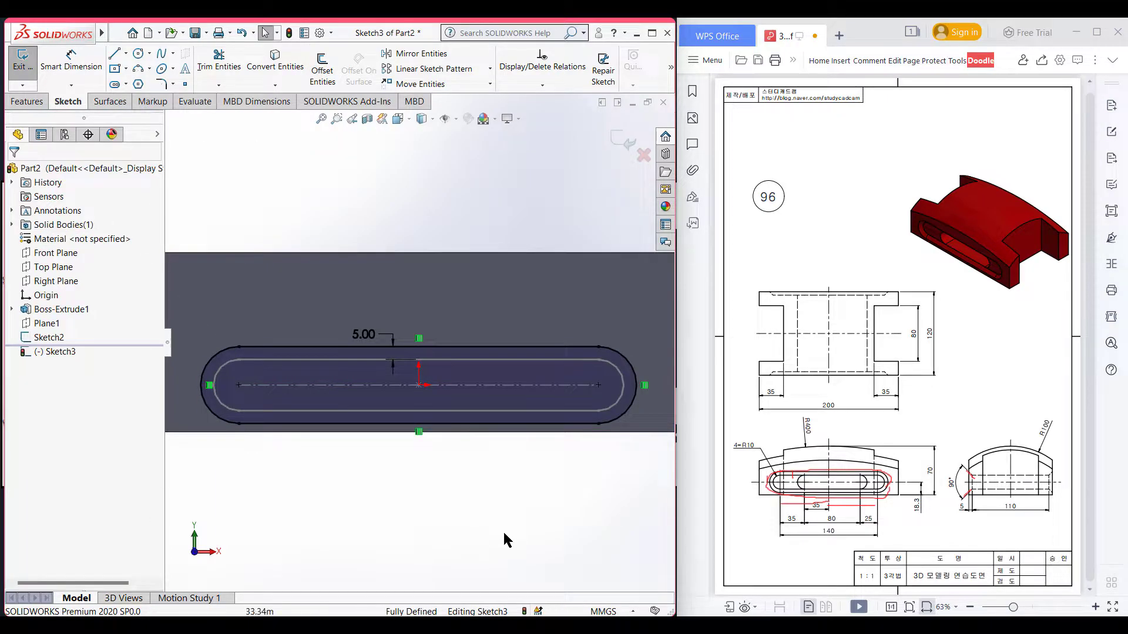
Step: Exit the offset outline sketch in isometric view and clear the selection
key("f")
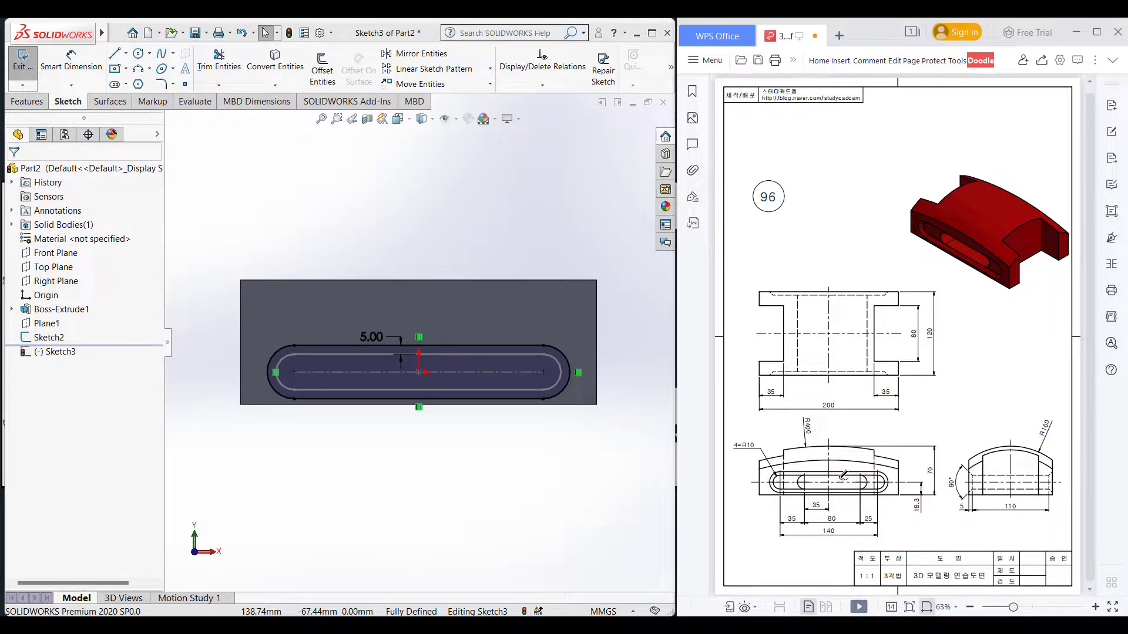
left_click(587, 231)
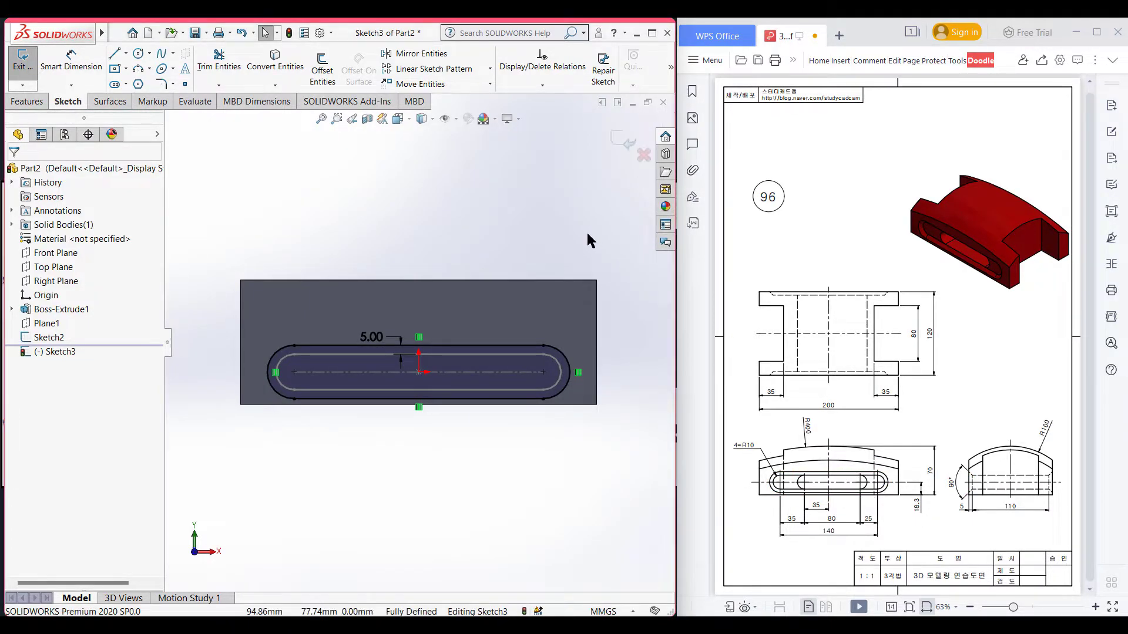
key("ctrl+7")
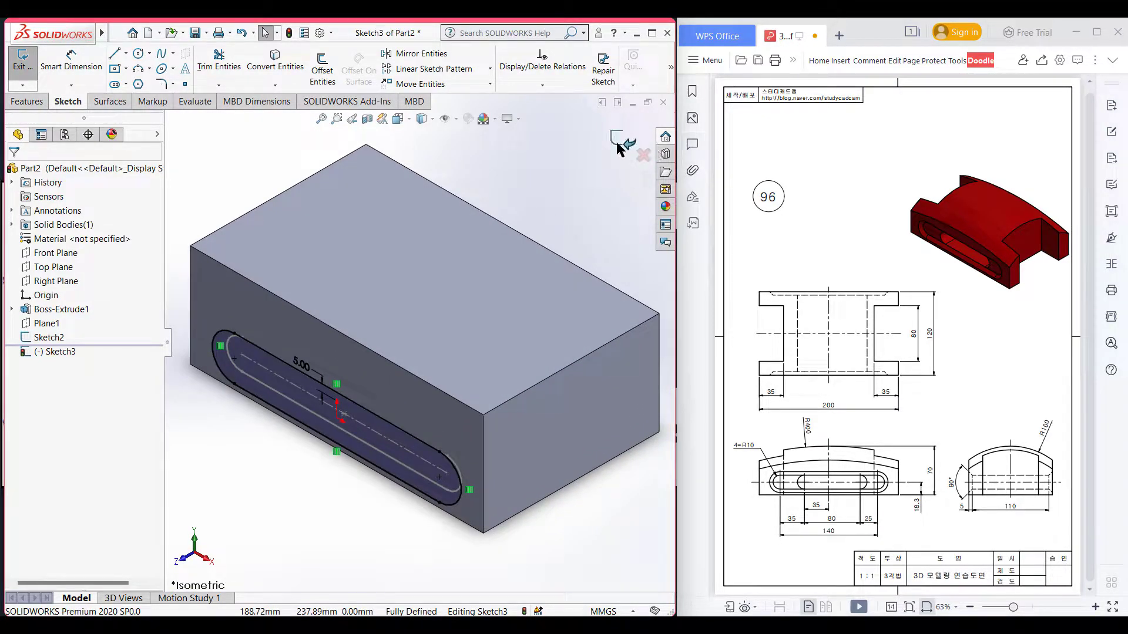
left_click(617, 143)
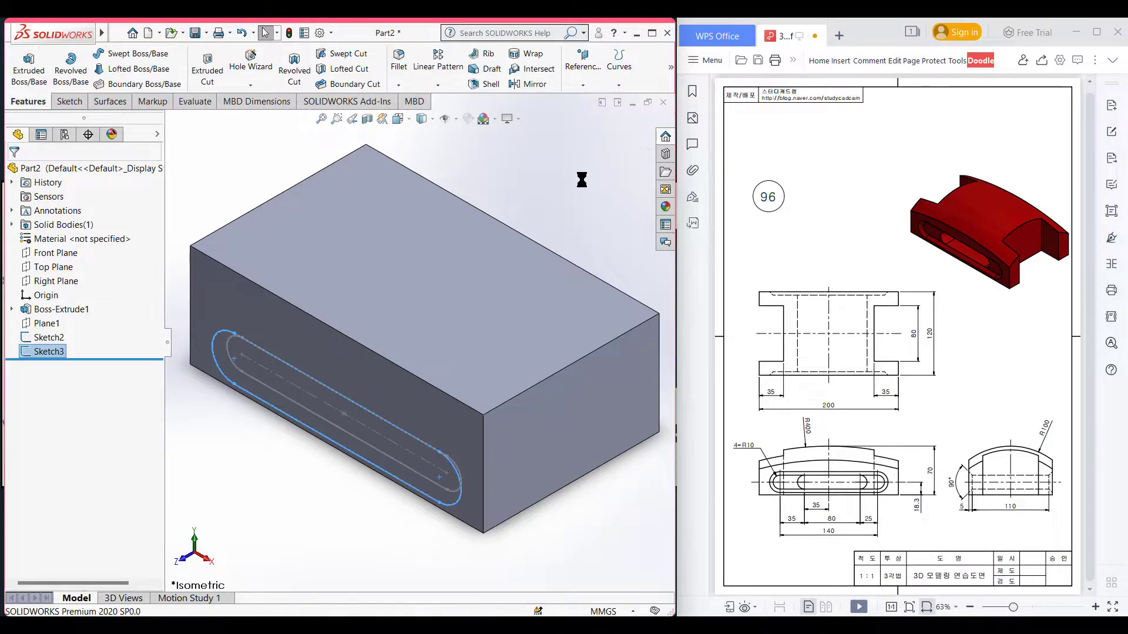
left_click(594, 202)
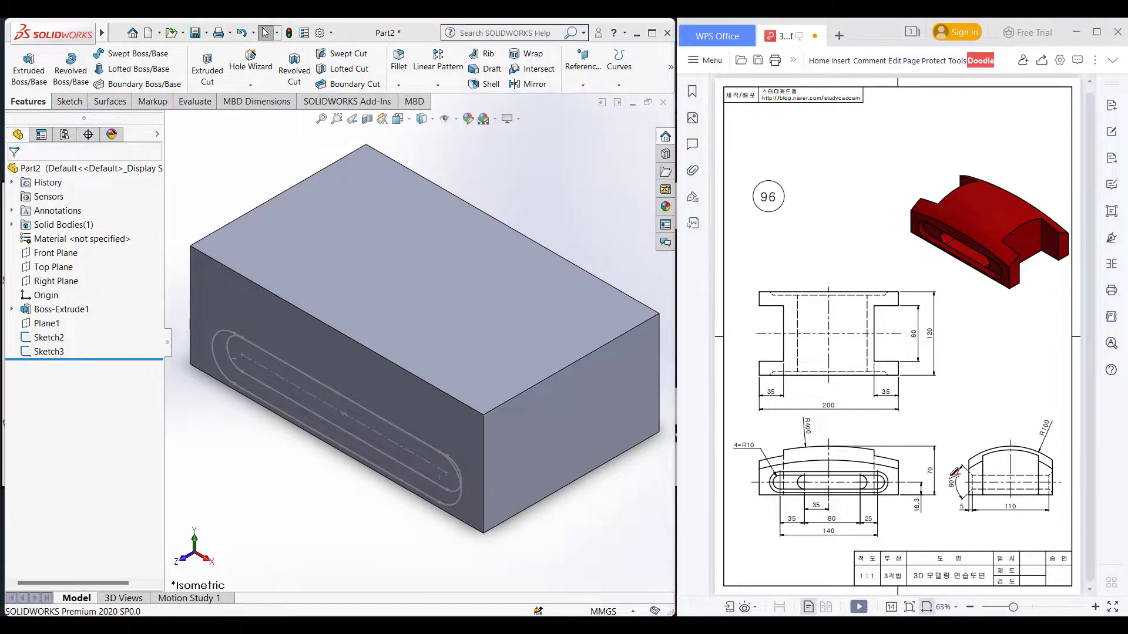
Step: Mark the 90° recess angle in the drawing's side view
left_click_drag(961, 468, 955, 492)
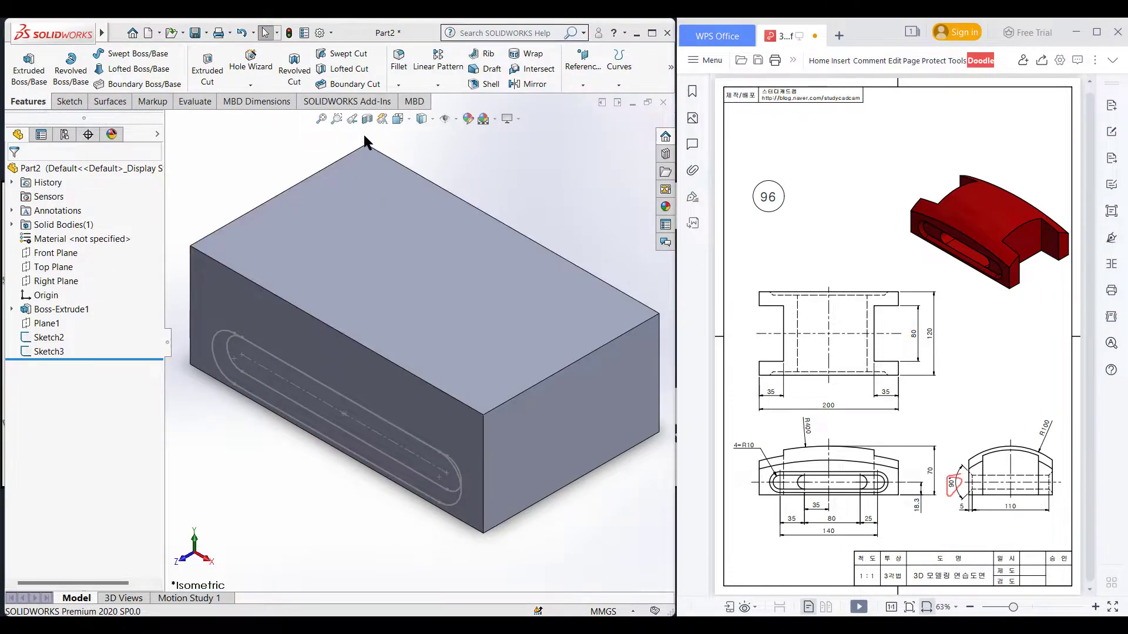
Step: Cut a loft between the outer offset slot outline and the inner slot profile on the block's long front face
left_click(337, 70)
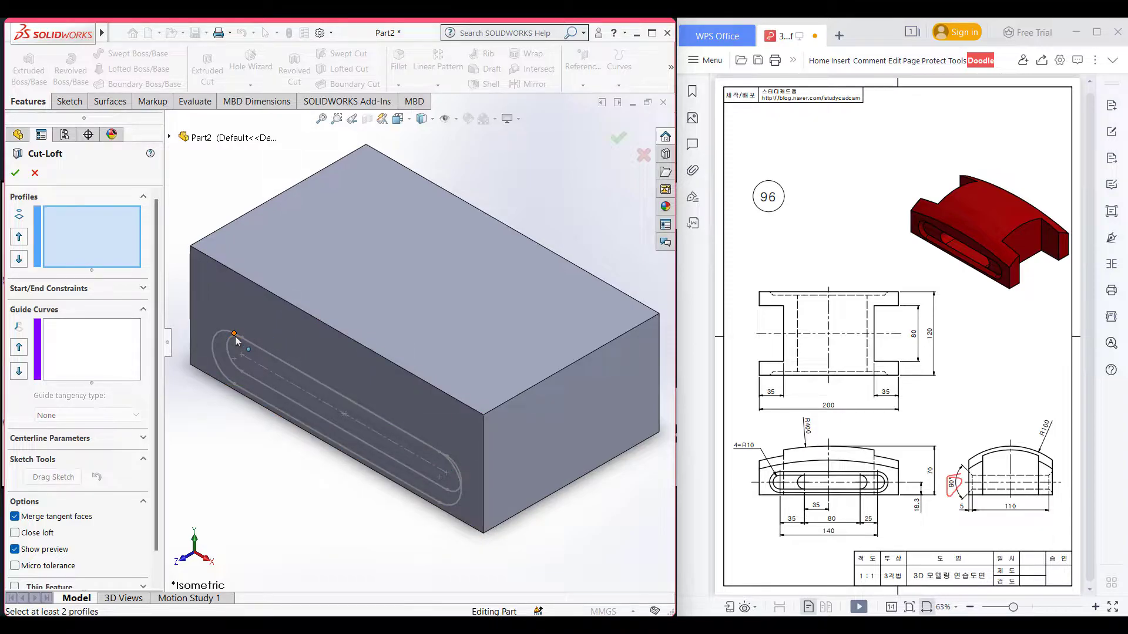
scroll(235, 338, "down", 5)
middle_click_drag(257, 346, 250, 363)
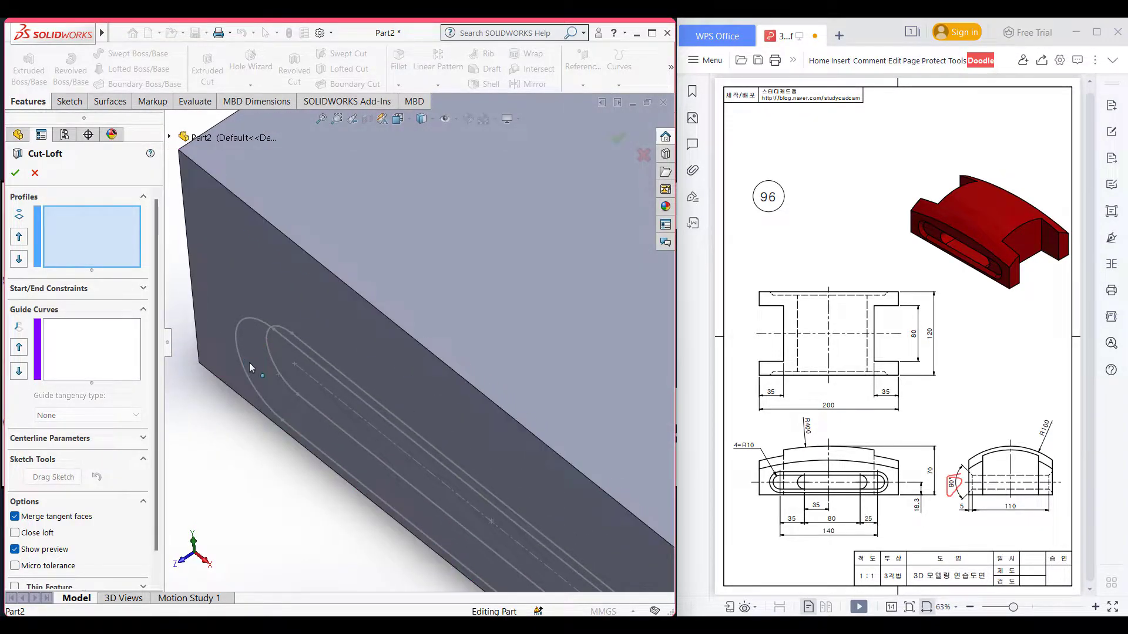
left_click(274, 333)
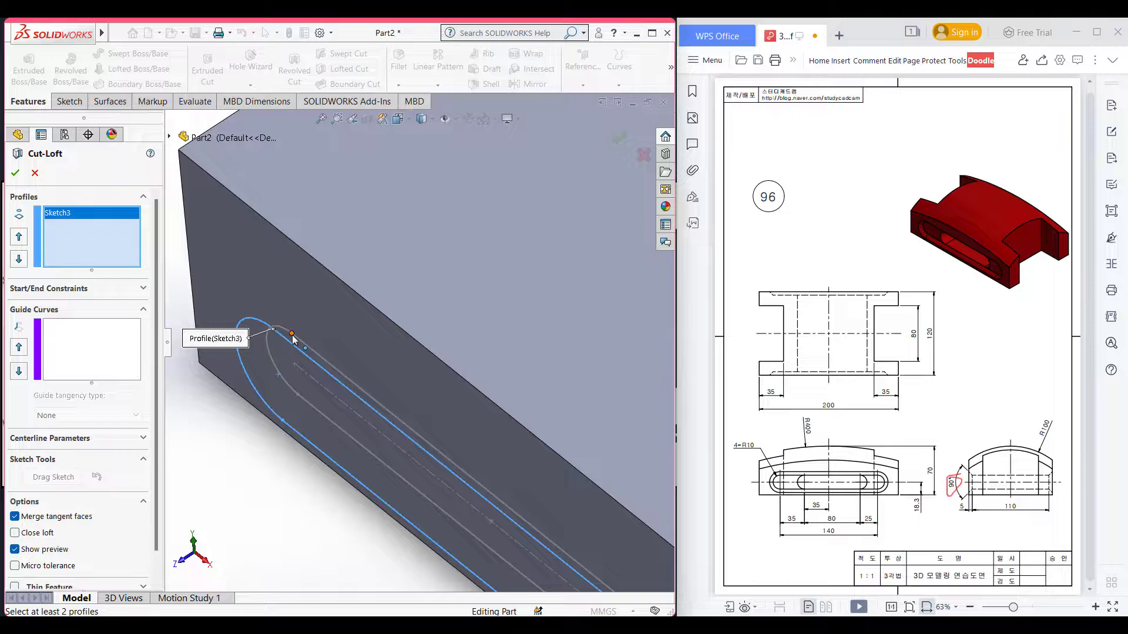
left_click(294, 339)
scroll(302, 340, "up", 5)
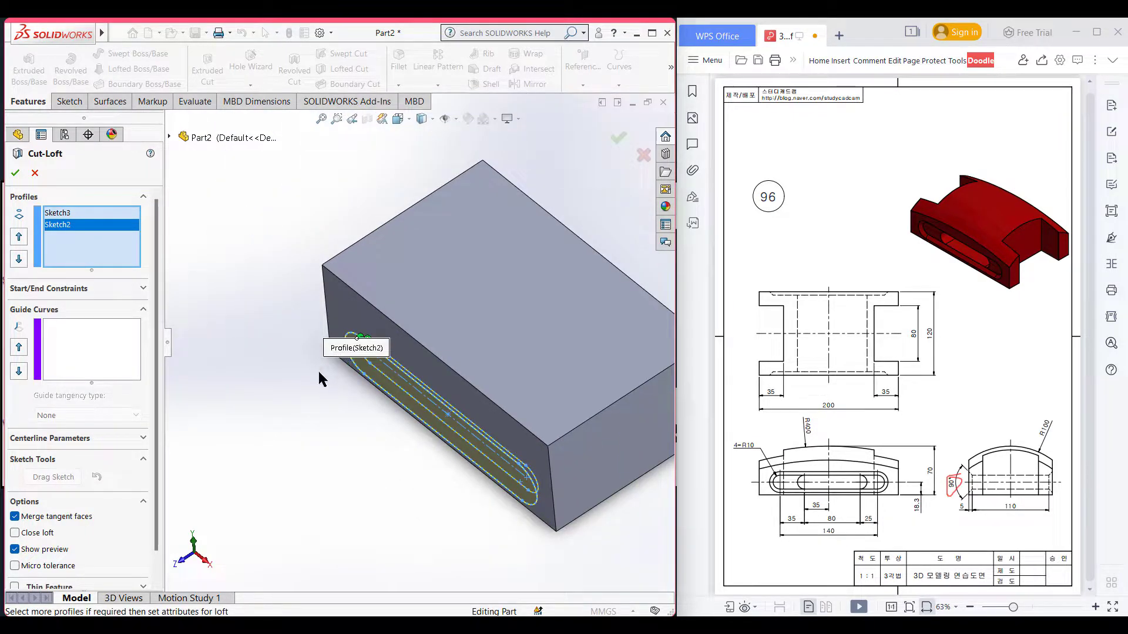
left_click(16, 172)
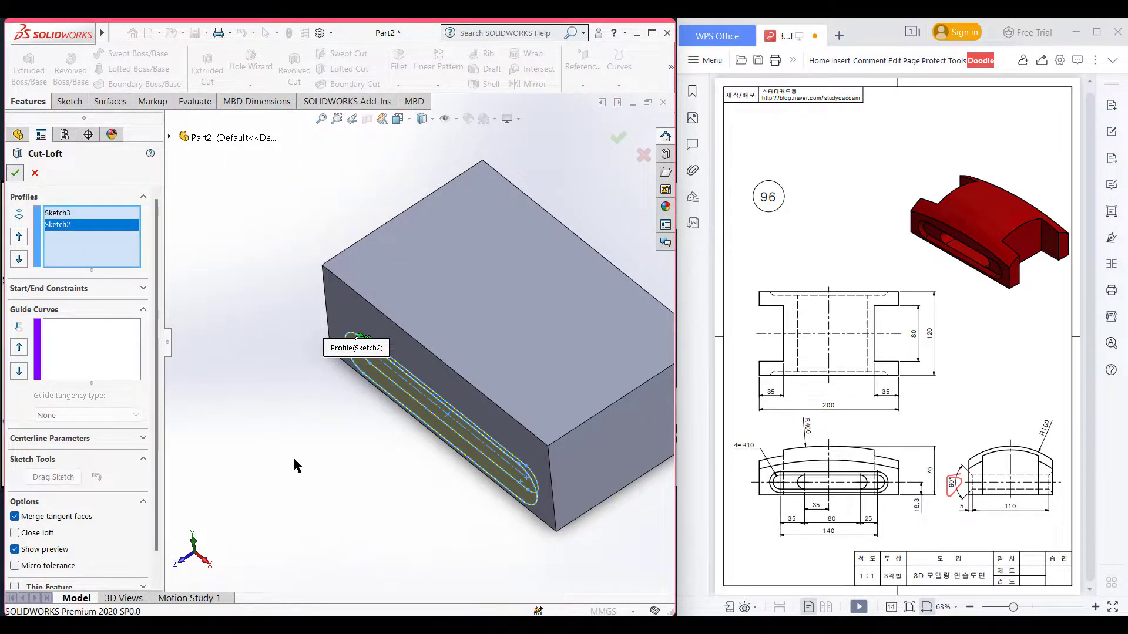
middle_click_drag(333, 466, 327, 428)
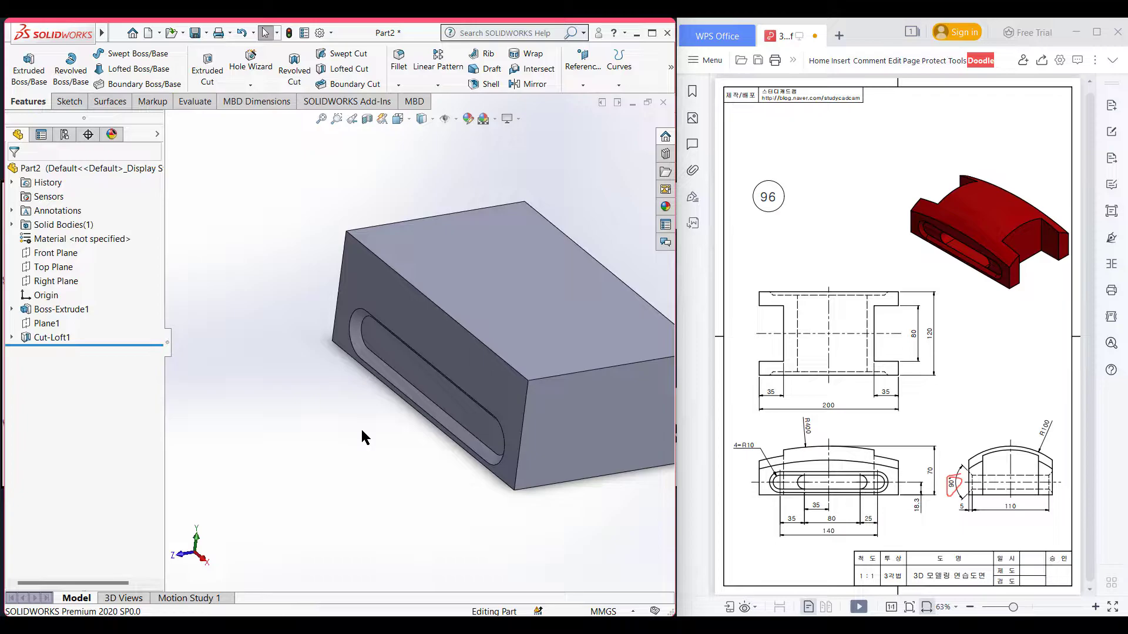
key("ctrl+7")
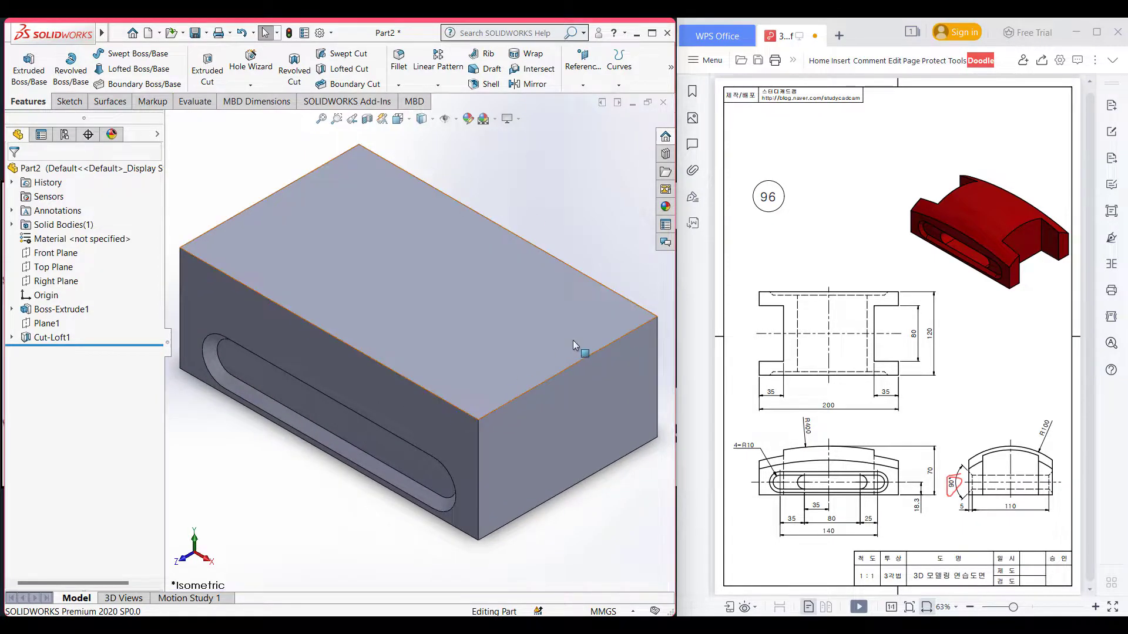
Step: Mark the recess edge in the drawing's top view and mirror the lofted cut about the Front Plane
mouse_move(767, 288)
left_mouse_down()
mouse_move(864, 298)
mouse_move(904, 281)
left_mouse_up()
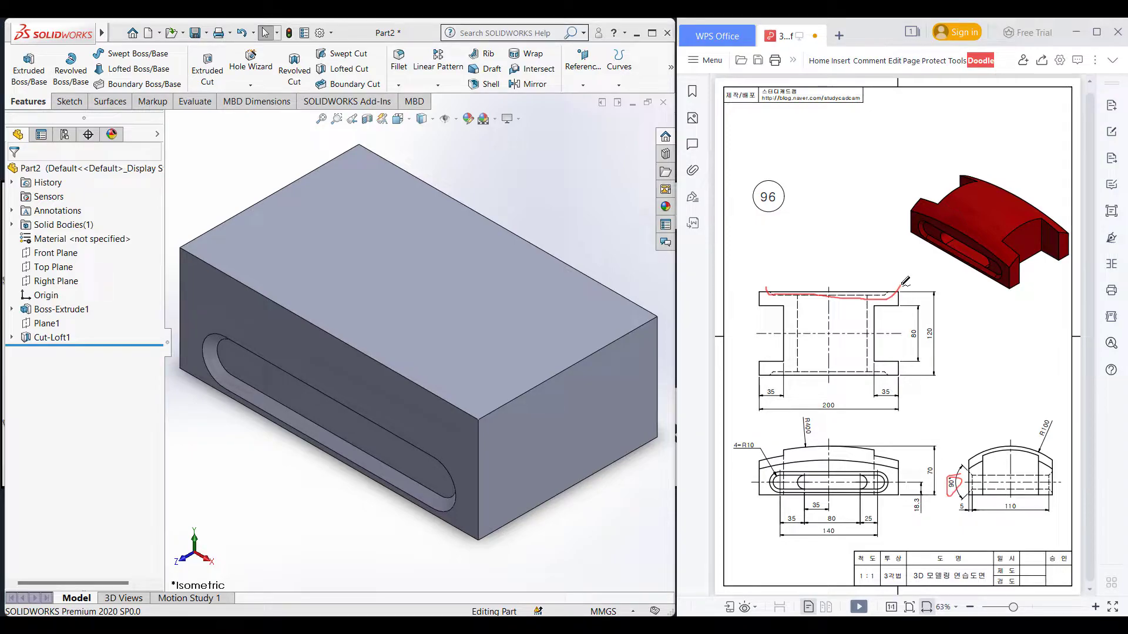
left_click(59, 254)
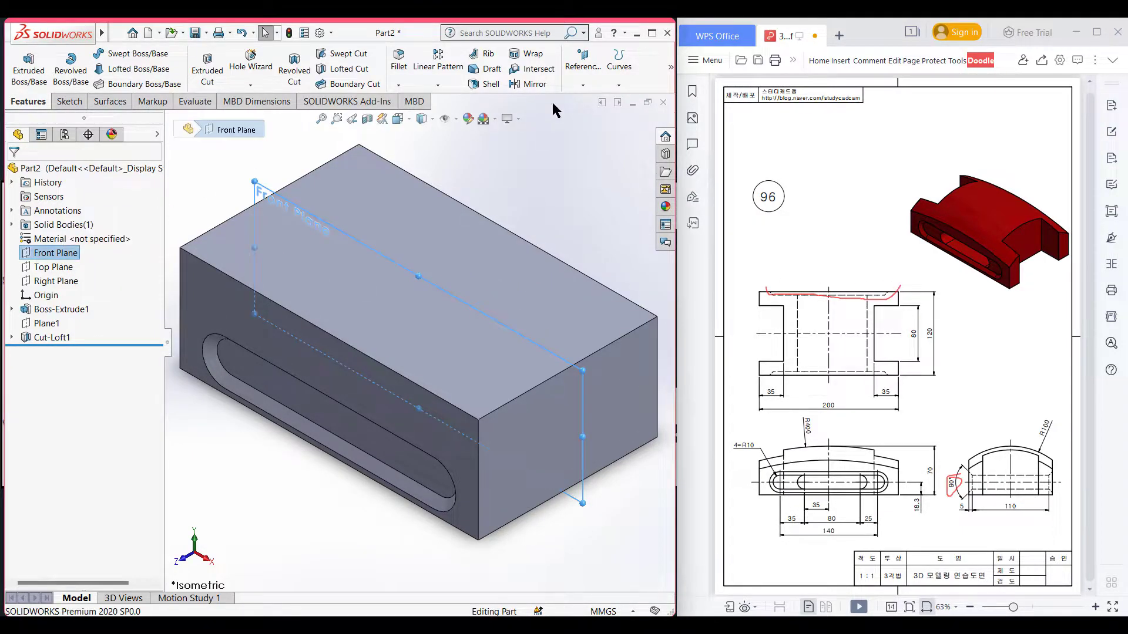
left_click(532, 85)
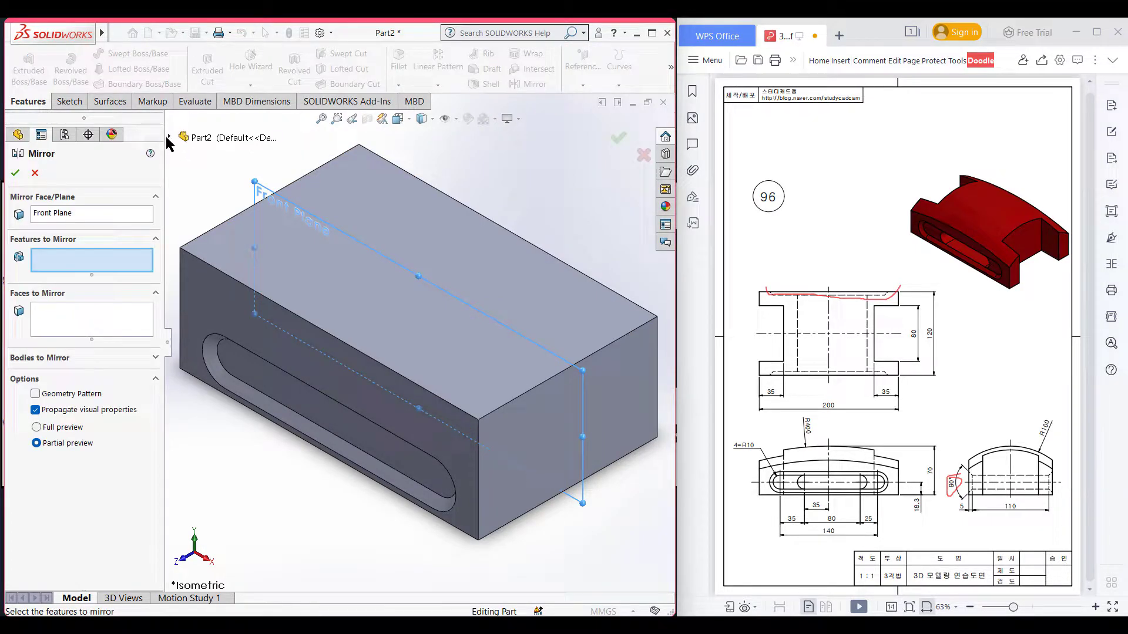
left_click(170, 137)
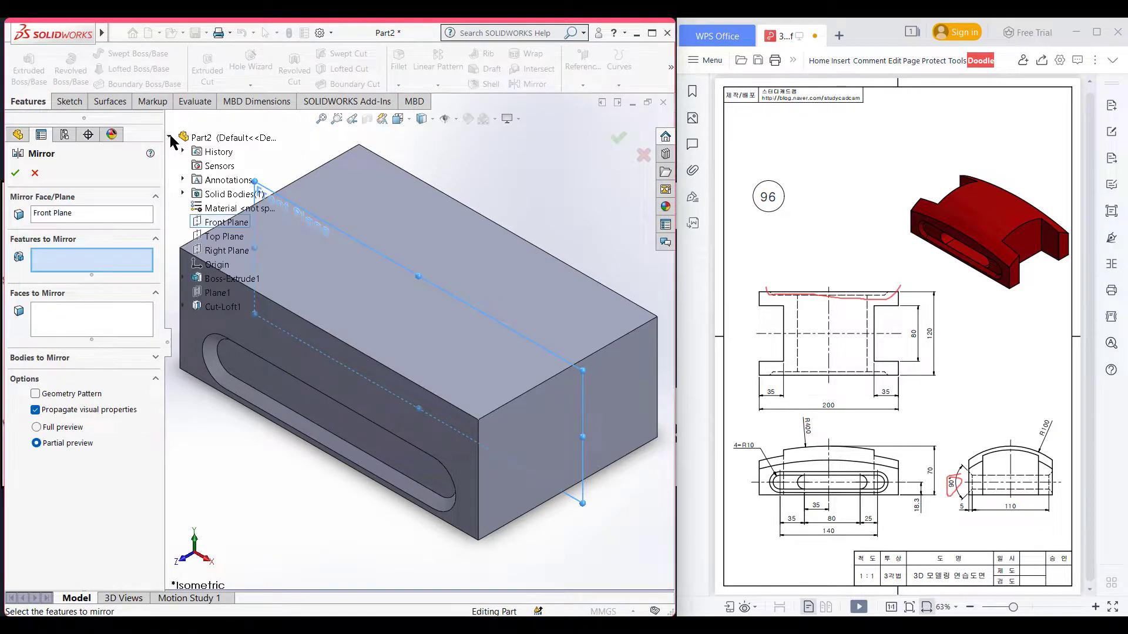
left_click(220, 305)
left_click(16, 174)
middle_click_drag(610, 517, 522, 505)
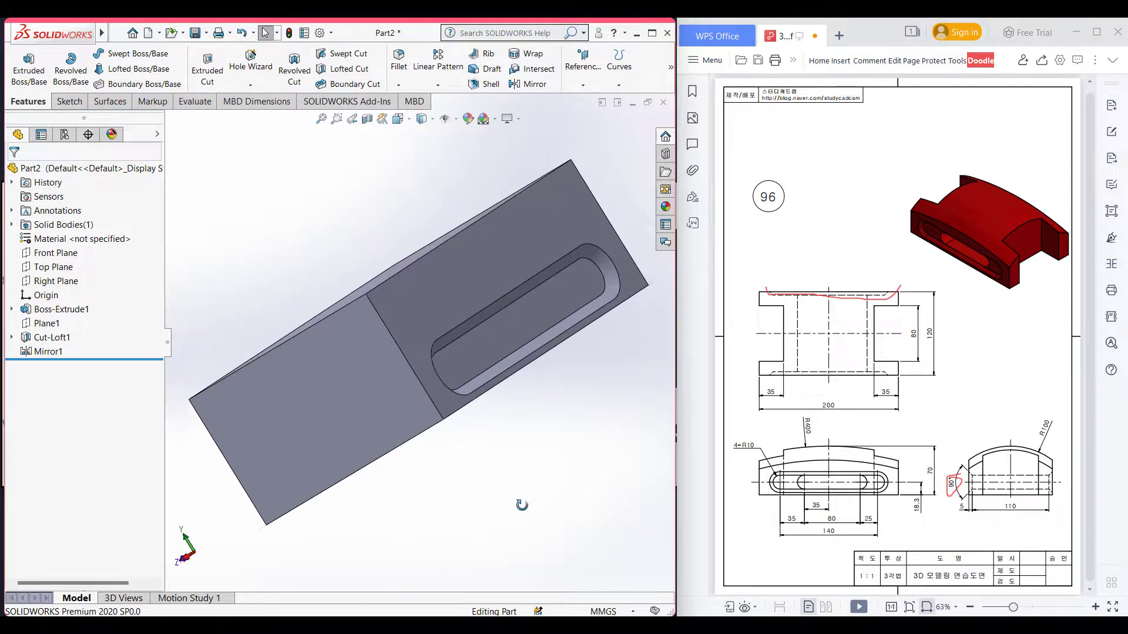
key("ctrl+7")
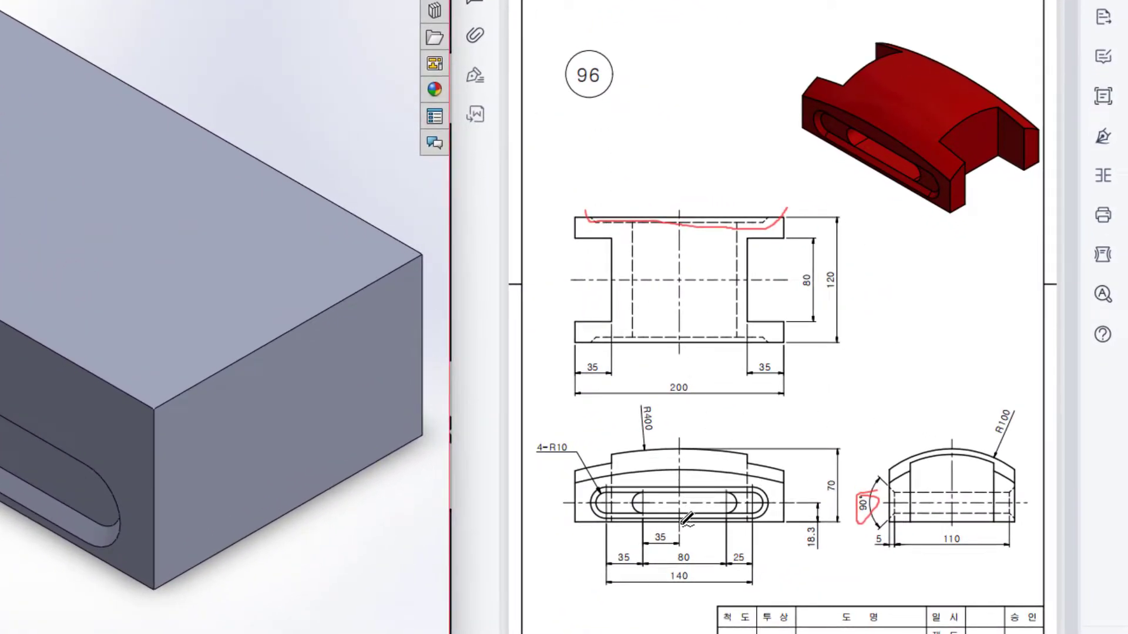
Step: Mark the front view's centerline and the inner slot's 35 and 80 dimensions, noting 45 for the remaining length
mouse_move(681, 446)
left_mouse_down()
mouse_move(683, 517)
mouse_move(643, 504)
mouse_move(649, 536)
mouse_move(668, 529)
left_mouse_up()
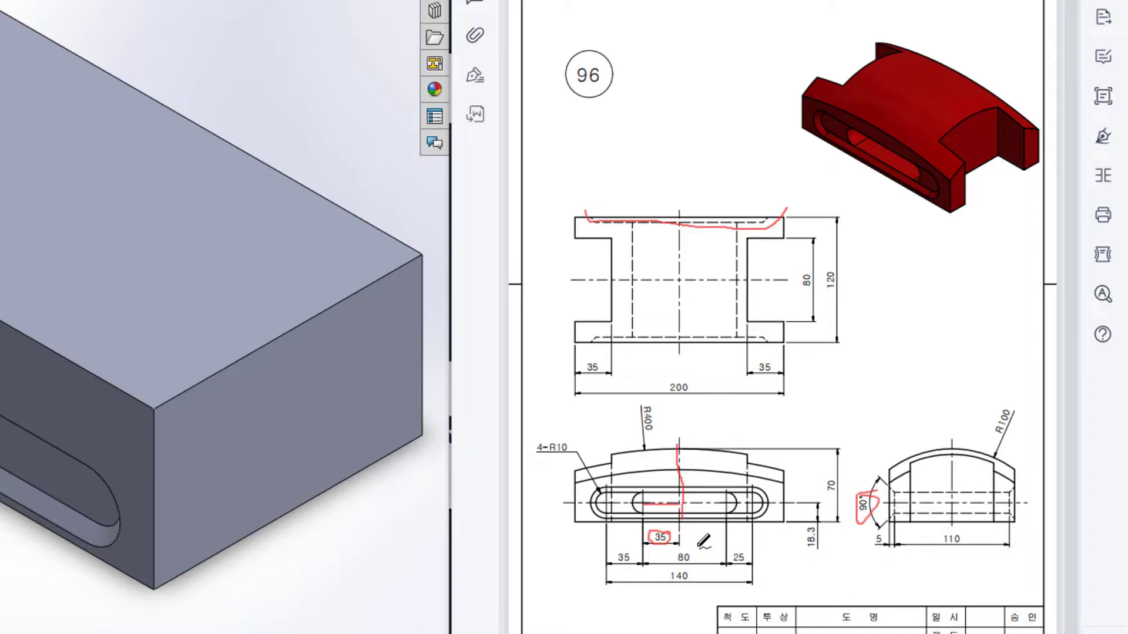
mouse_move(673, 546)
left_mouse_down()
mouse_move(676, 568)
mouse_move(699, 560)
left_mouse_up()
mouse_move(679, 534)
left_mouse_down()
mouse_move(714, 534)
mouse_move(699, 548)
mouse_move(722, 541)
mouse_move(715, 555)
left_mouse_up()
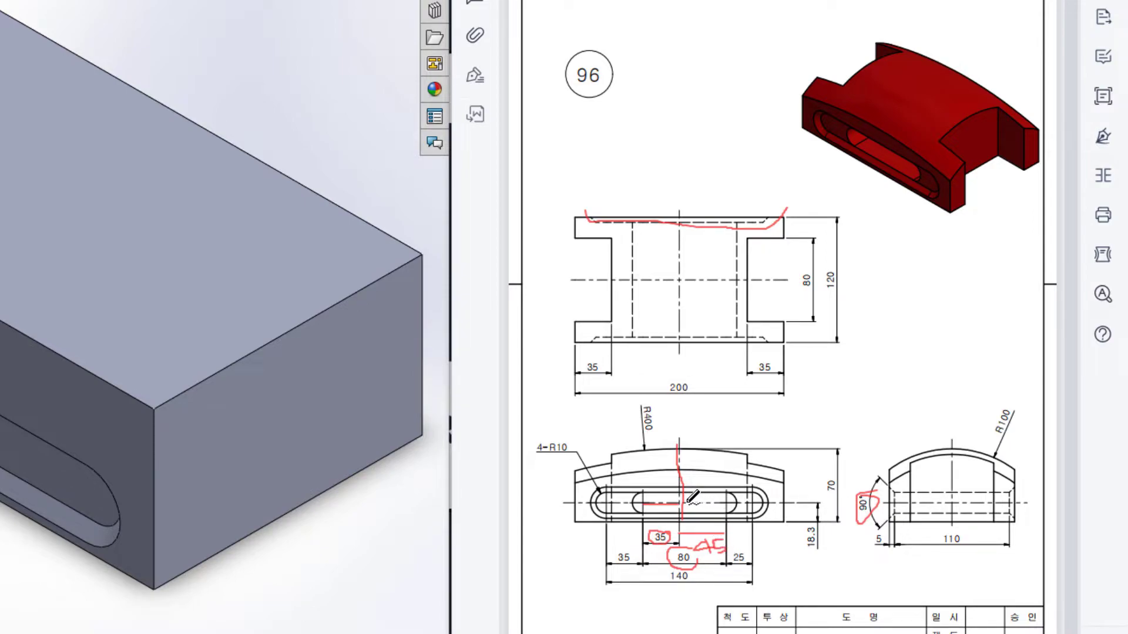
mouse_move(685, 502)
left_mouse_down()
mouse_move(731, 504)
mouse_move(690, 544)
mouse_move(707, 564)
mouse_move(727, 538)
left_mouse_up()
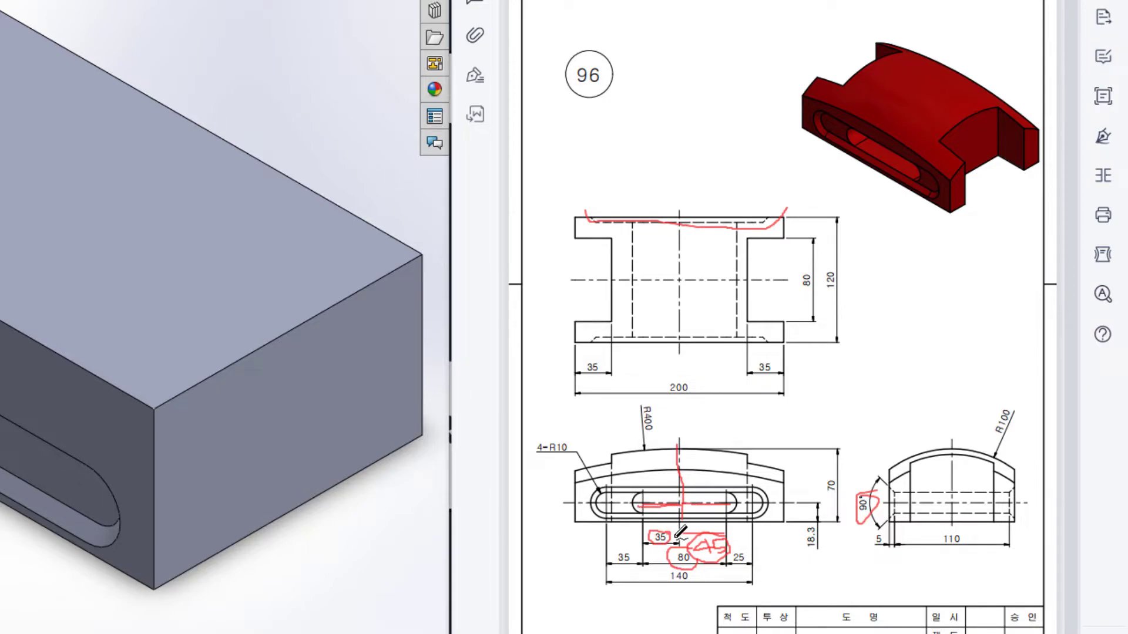
mouse_move(677, 527)
left_mouse_down()
mouse_move(647, 537)
mouse_move(677, 526)
left_mouse_up()
Step: Mark the 4-R10 callout and trace the inner slot outline in the drawing's front view
mouse_move(563, 434)
left_mouse_down()
mouse_move(582, 448)
mouse_move(578, 465)
left_mouse_up()
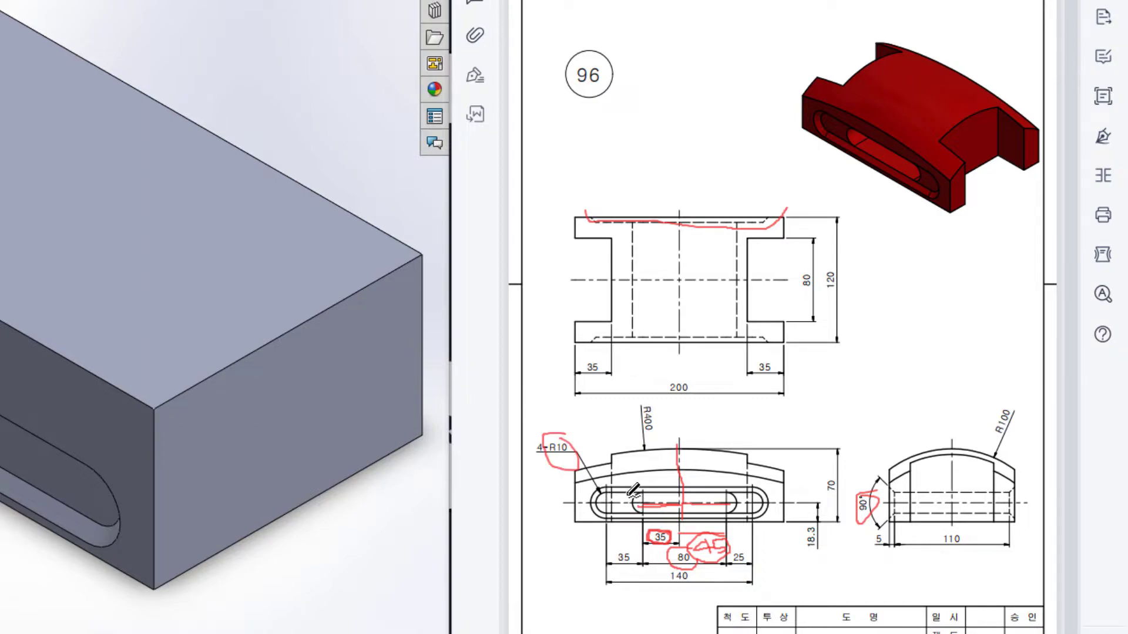
left_click_drag(629, 492, 627, 500)
left_click_drag(646, 495, 699, 492)
mouse_move(628, 502)
left_mouse_down()
mouse_move(636, 514)
mouse_move(733, 495)
left_mouse_up()
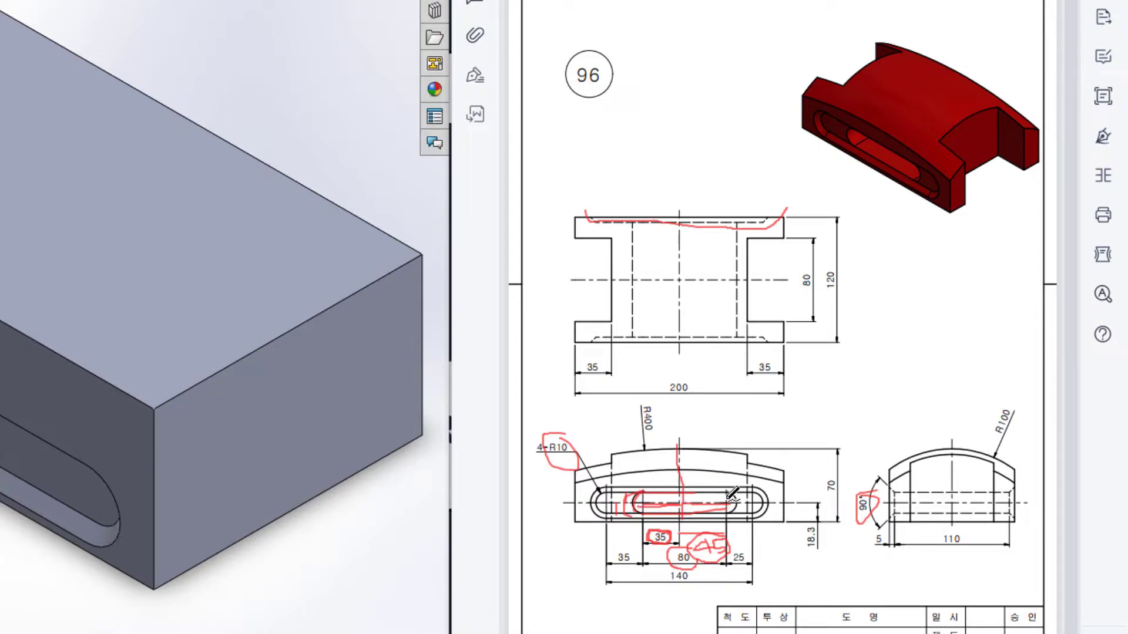
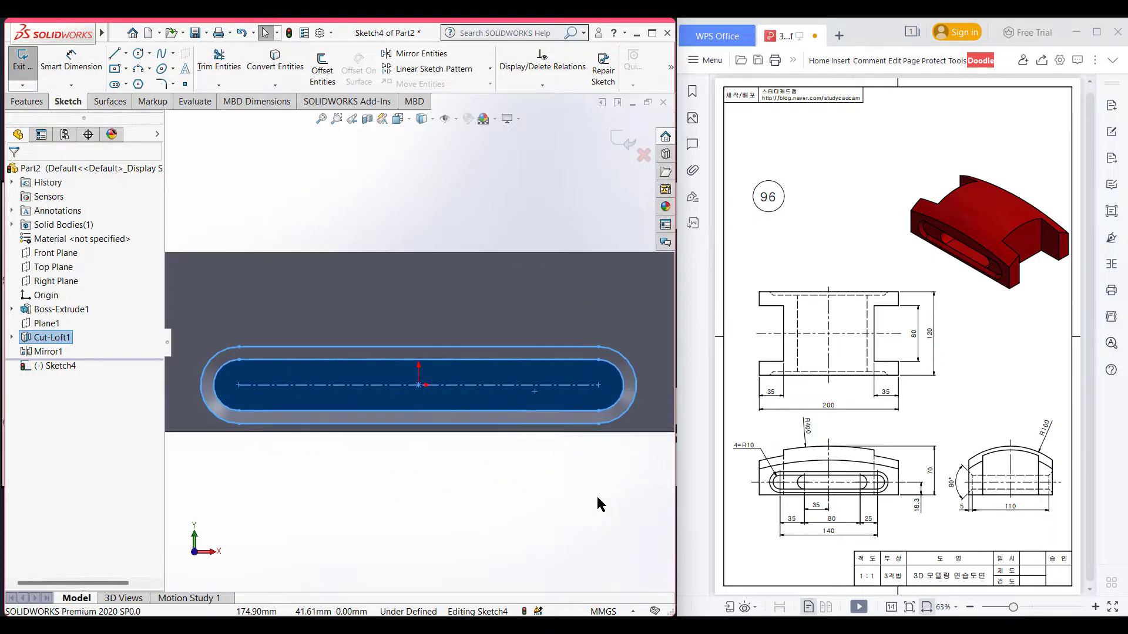
Step: In the new sketch on the recess floor, draw a horizontal centerline from the origin rightward with length 80-35 (45 mm)
left_click(541, 473)
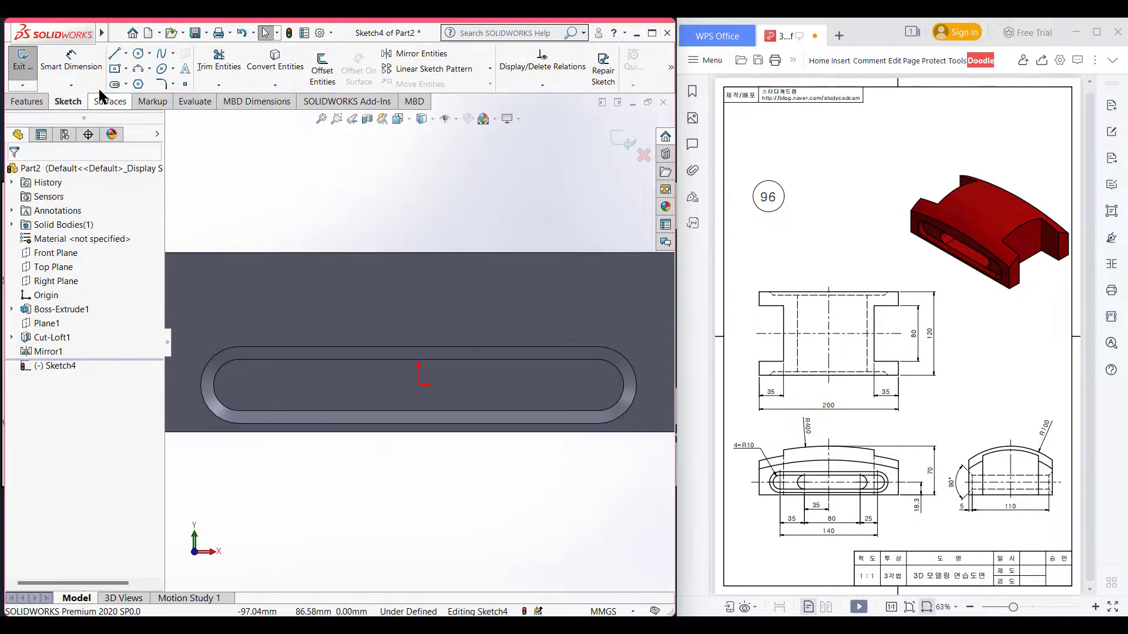
left_click(127, 53)
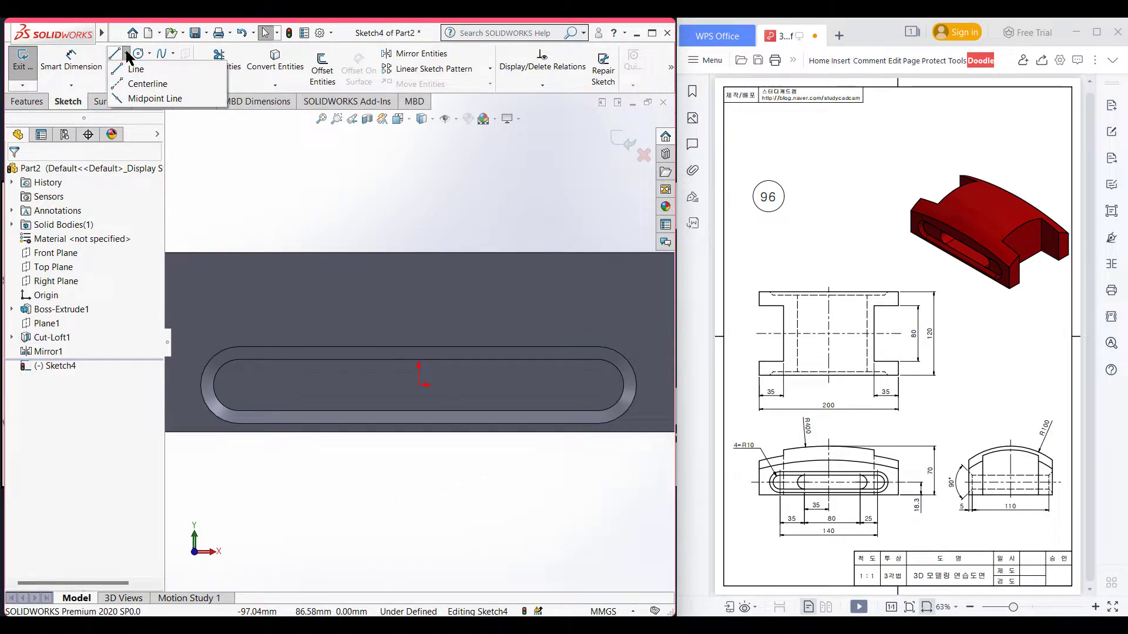
left_click(145, 83)
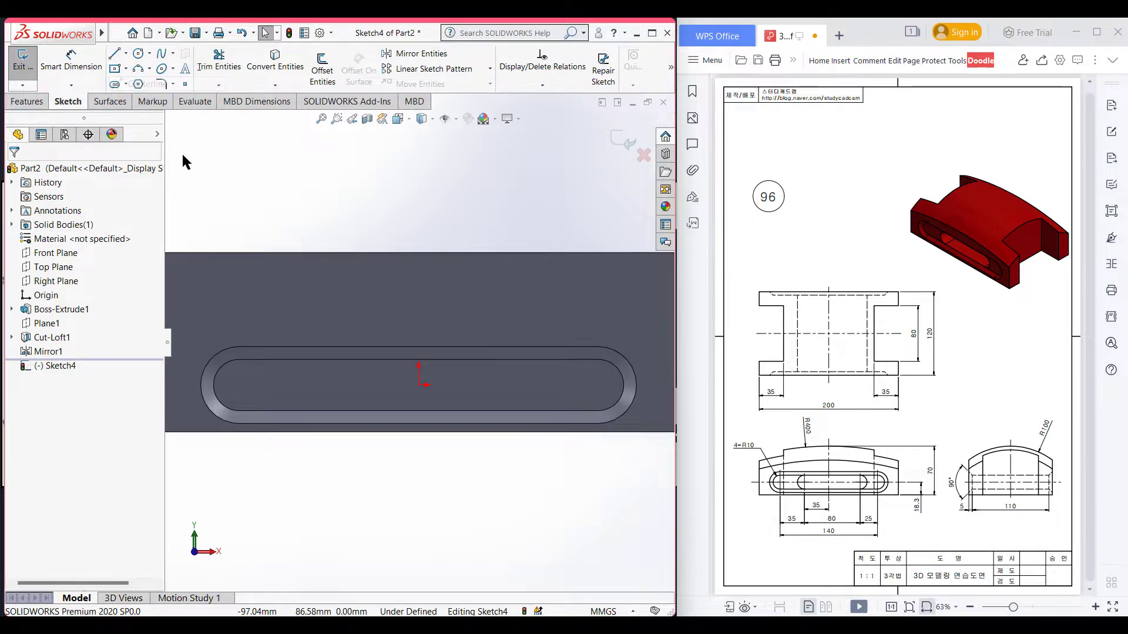
left_click(418, 385)
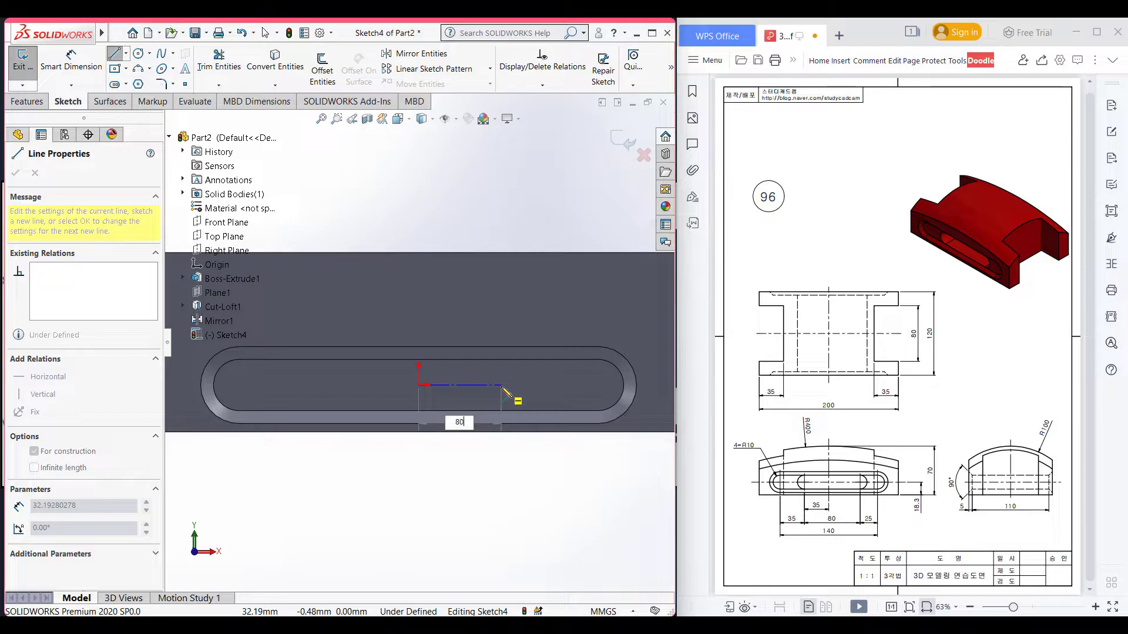
type("80-35")
key("Return")
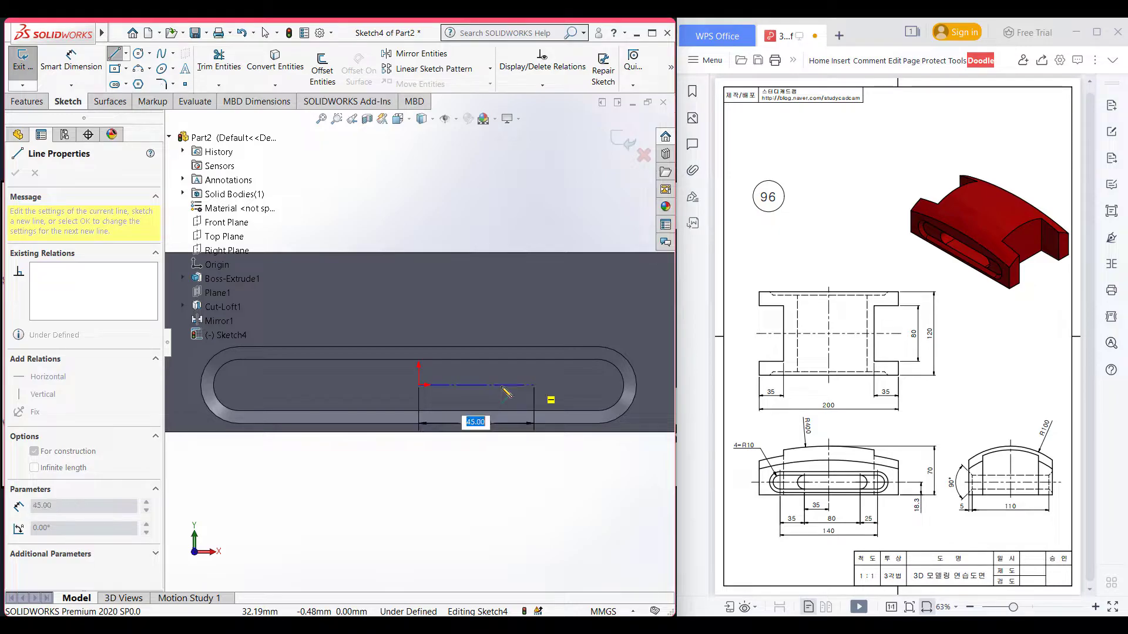
key("Escape")
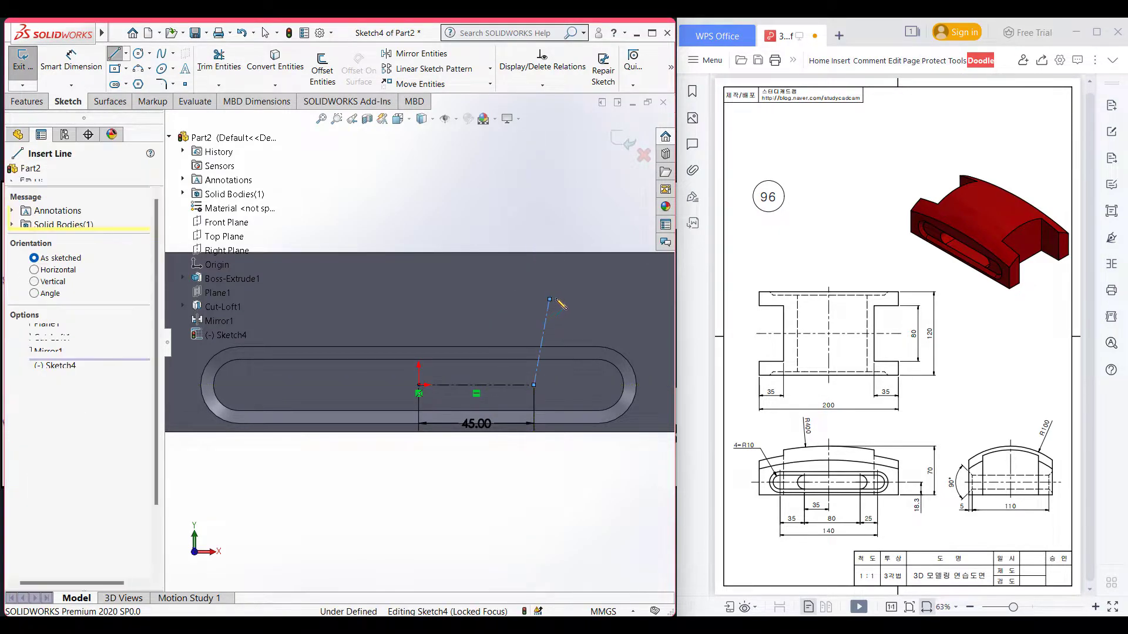
Step: Draw a second horizontal centerline from the origin leftward, 35 mm long, and finish the line command
left_click(419, 386)
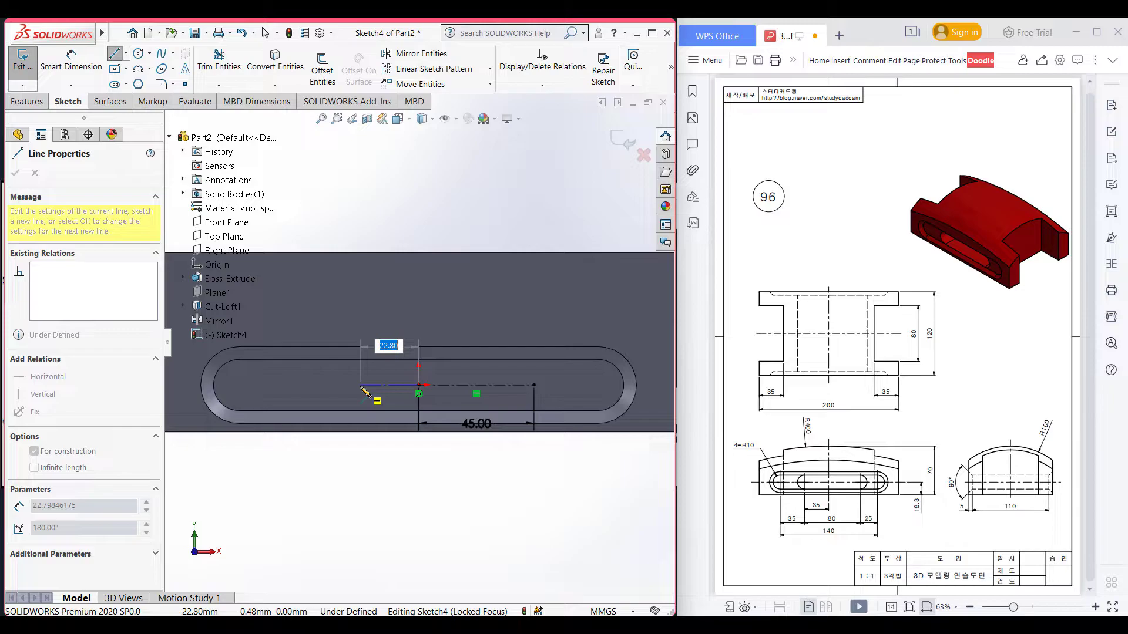
type("35")
key("Return")
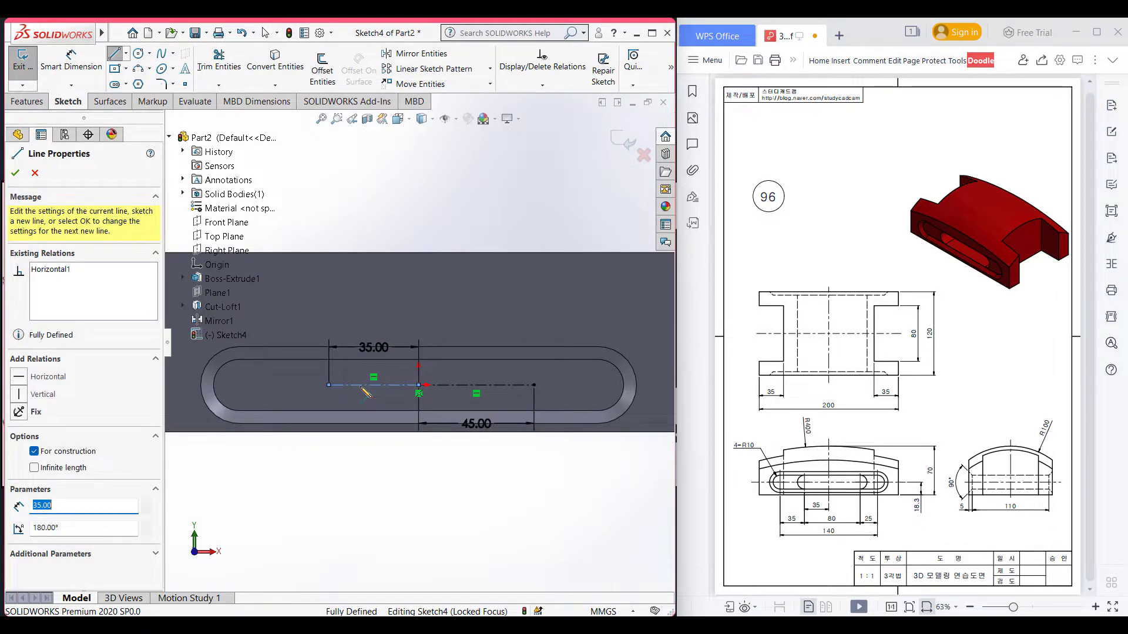
key("Escape")
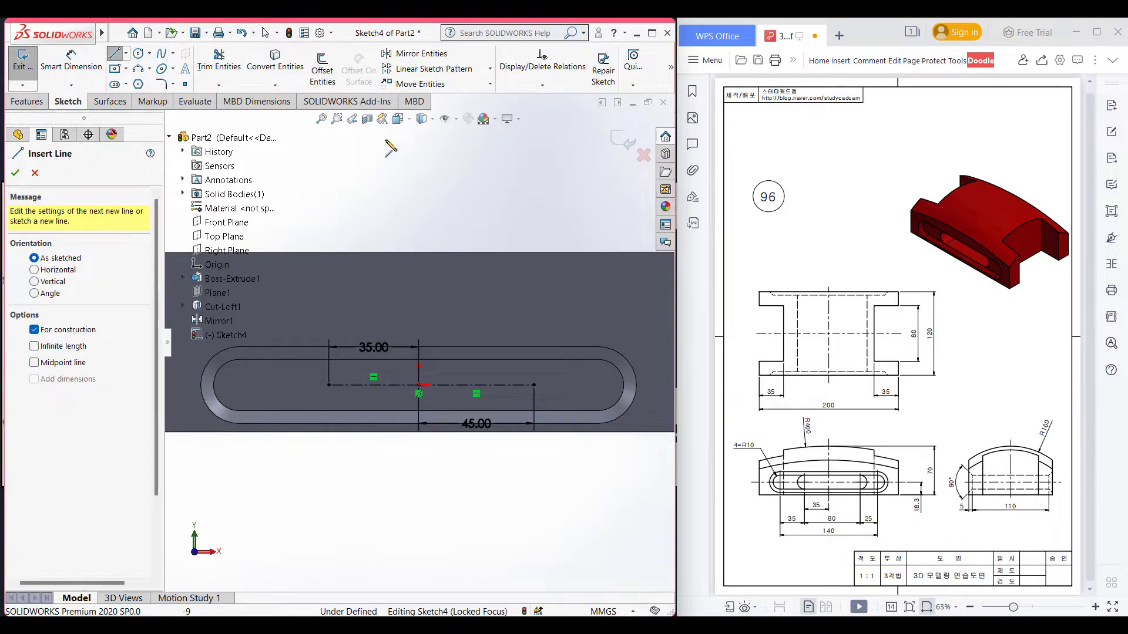
left_click(14, 173)
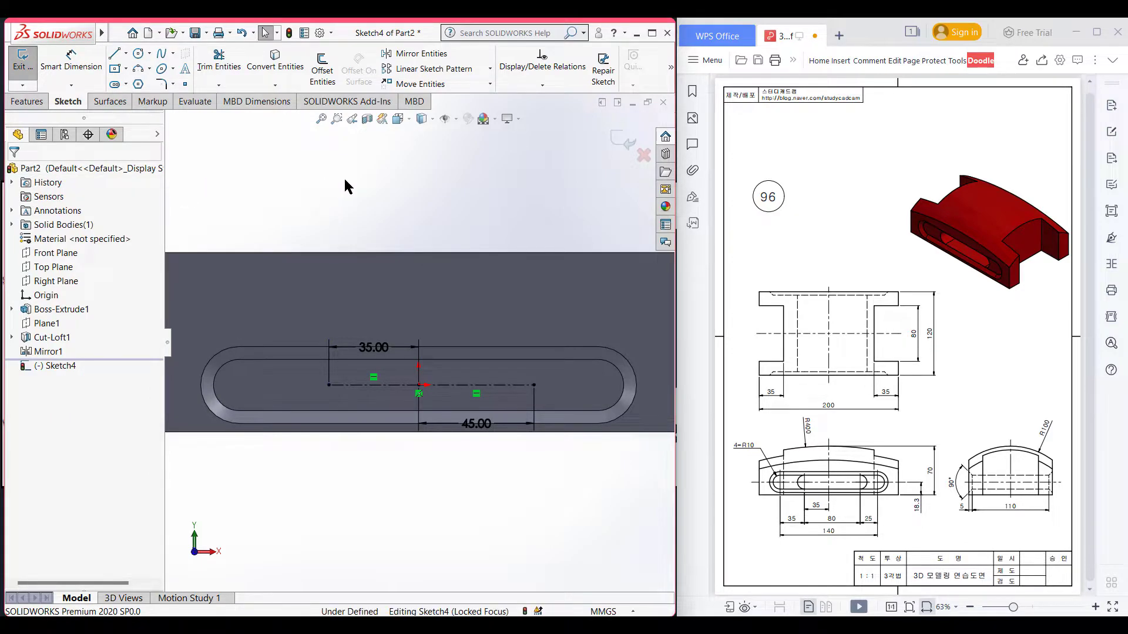
Step: Offset both centerlines by 10 mm with the bi-directional option on to form the inner slot's straight sides
left_click(331, 76)
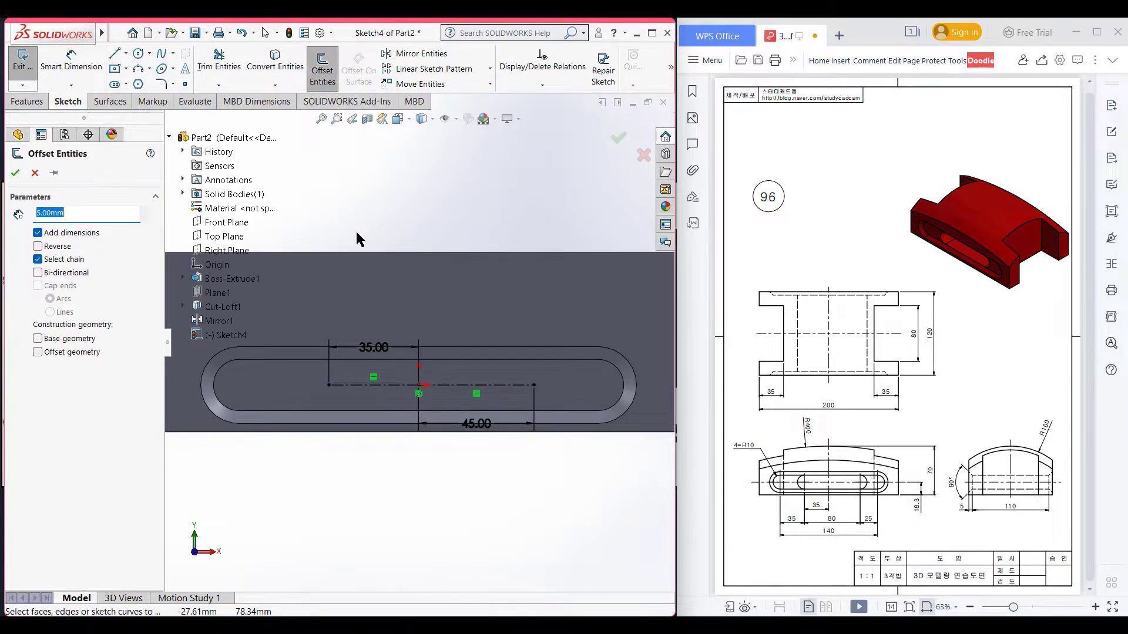
left_click(470, 385)
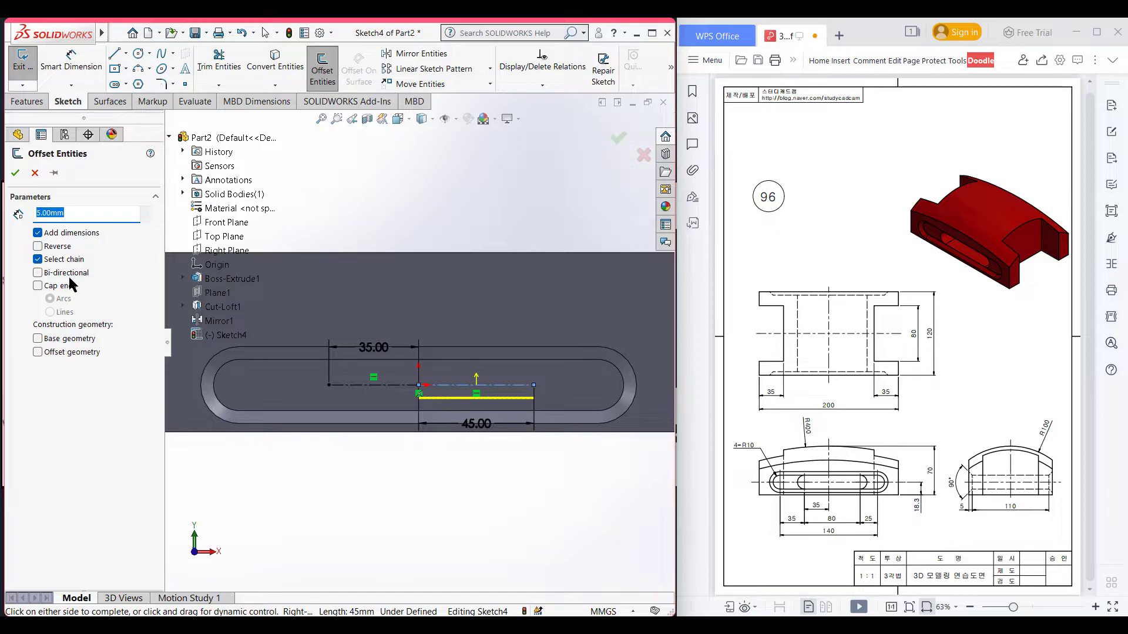
left_click(394, 386)
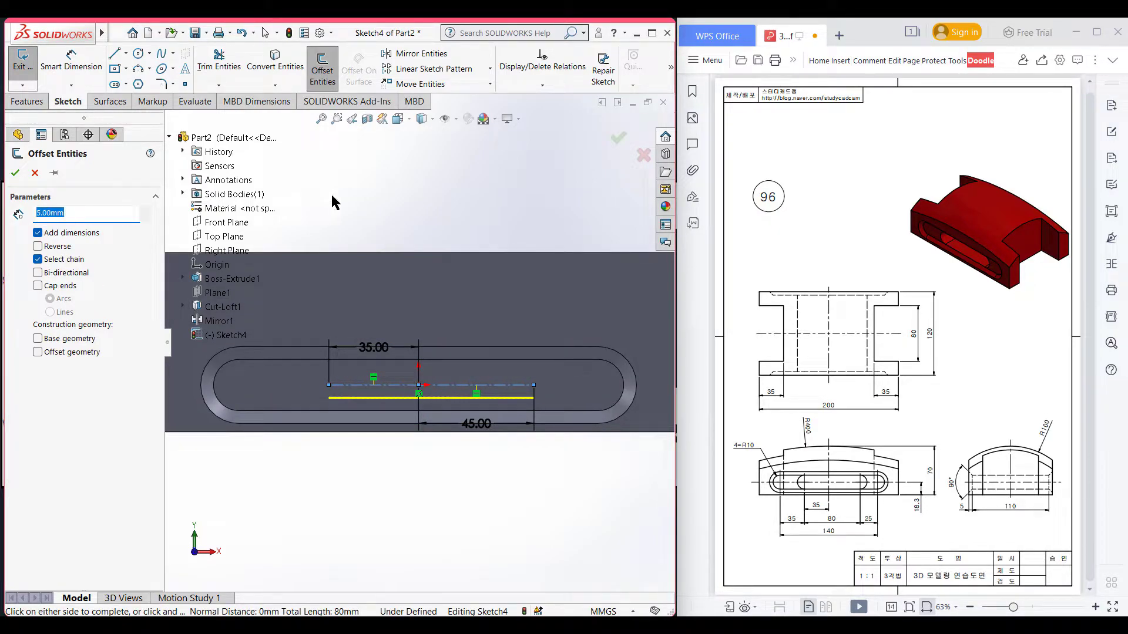
key("Return")
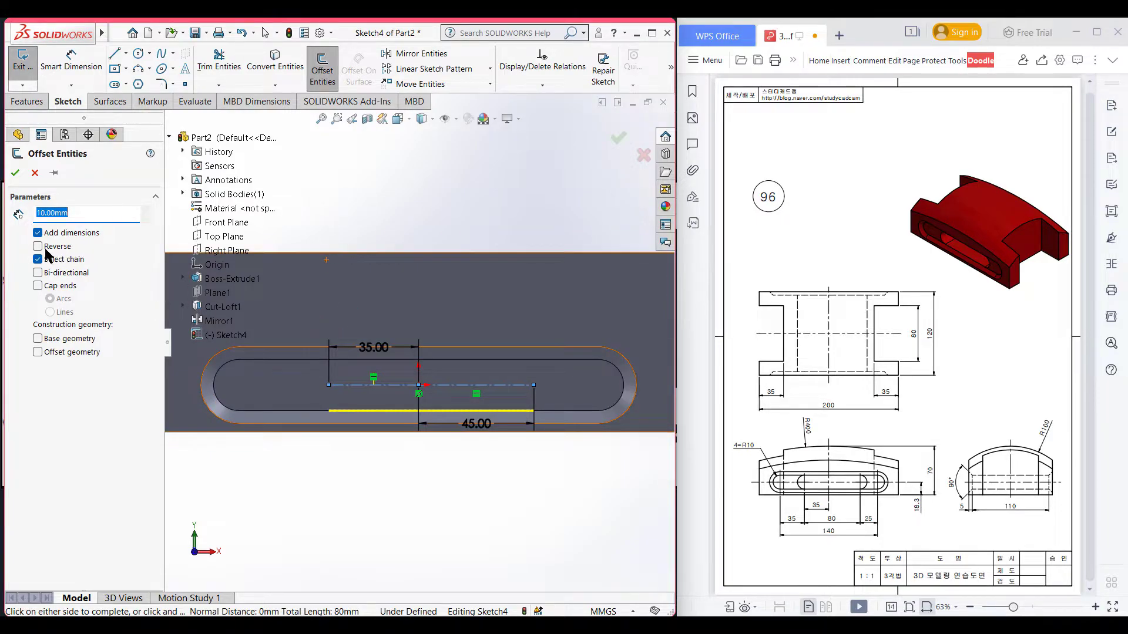
left_click(38, 273)
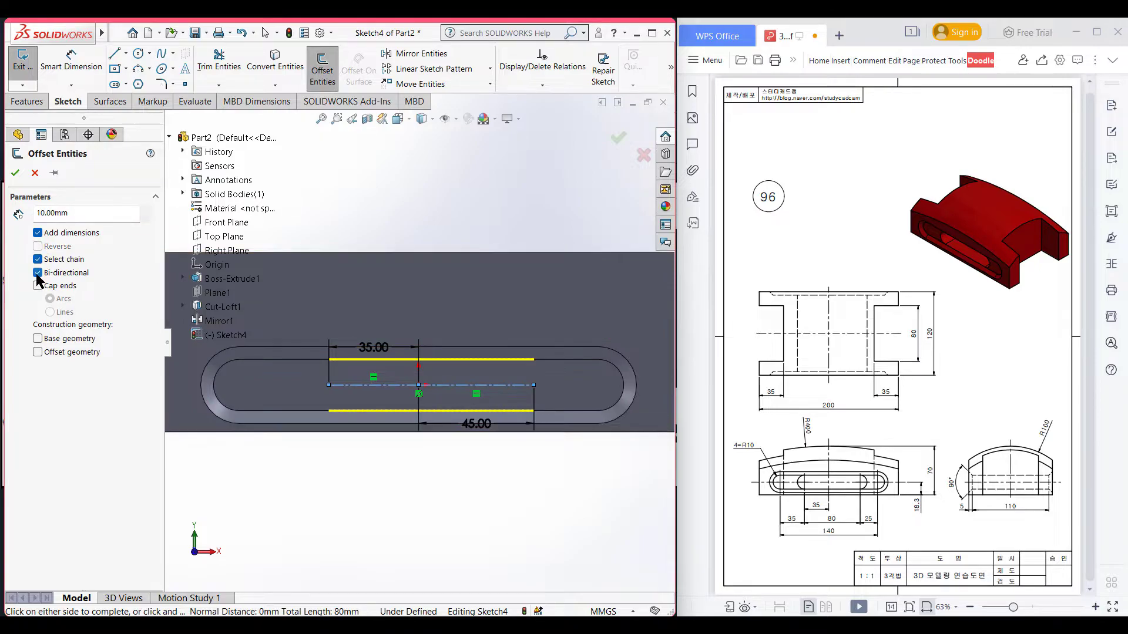
left_click(16, 174)
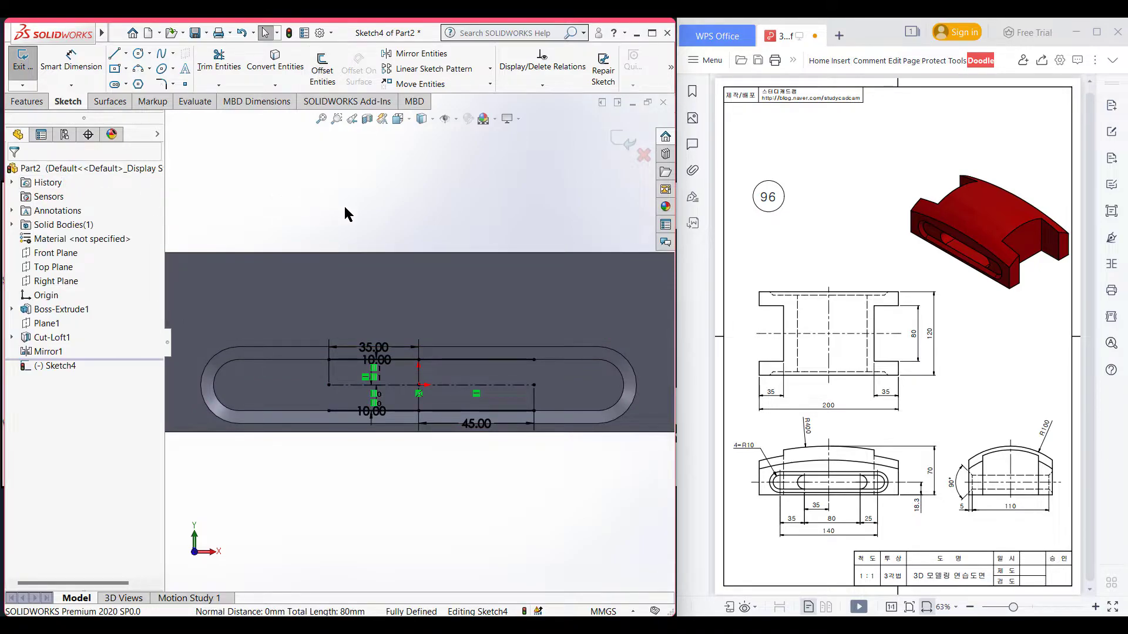
Step: Draw a 10 mm radius circle at each outer end of the centerlines, reaching the slot's straight sides
left_click(139, 54)
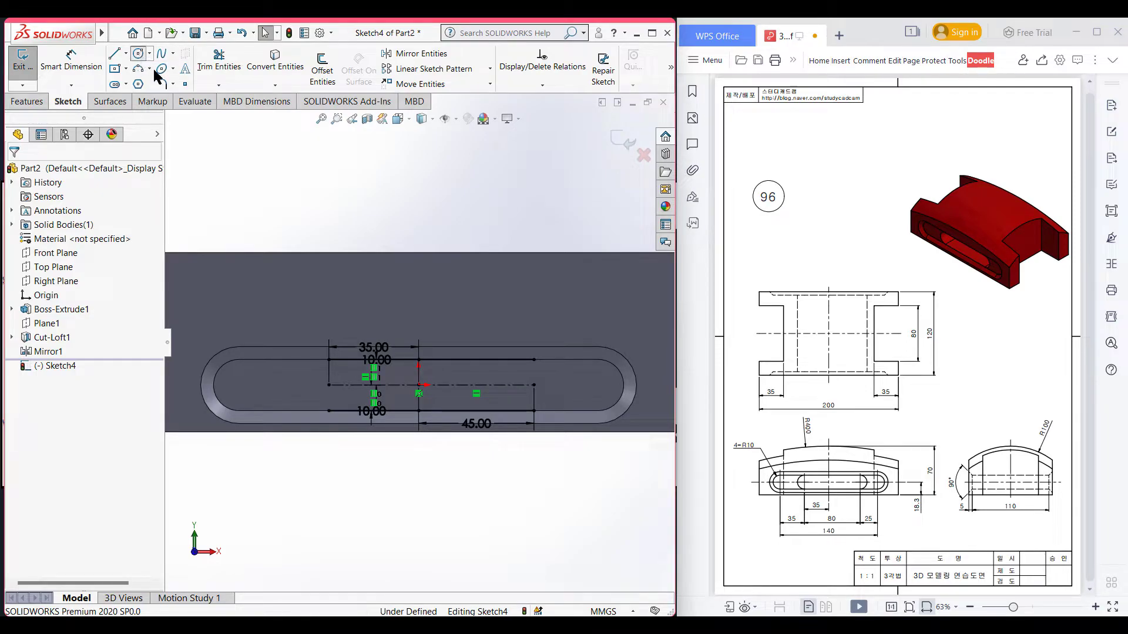
left_click(329, 385)
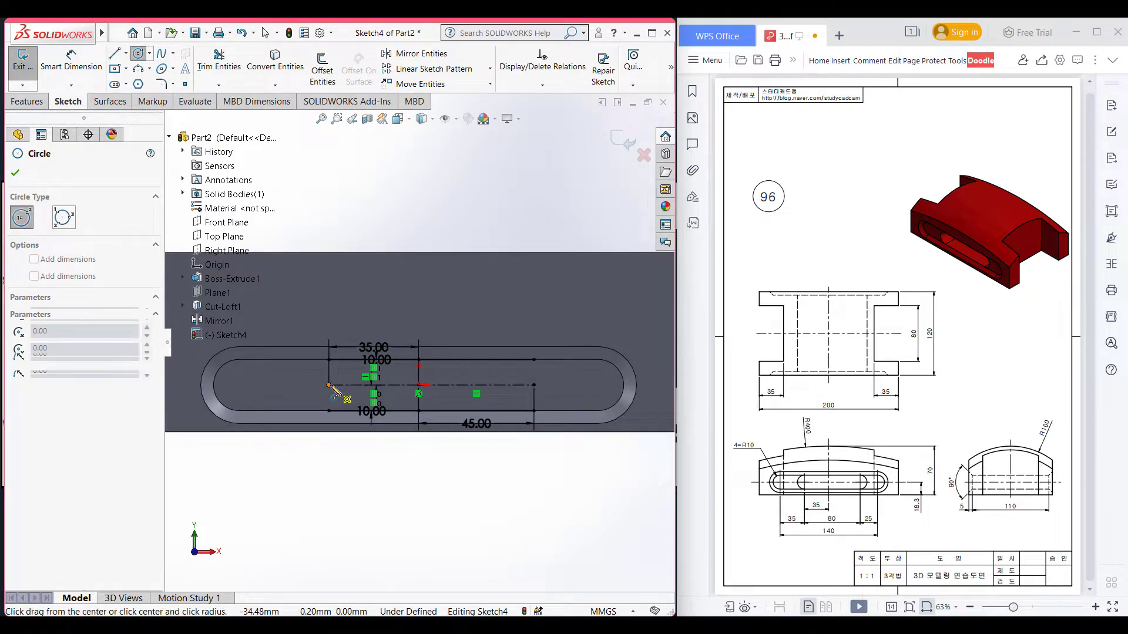
left_click(329, 360)
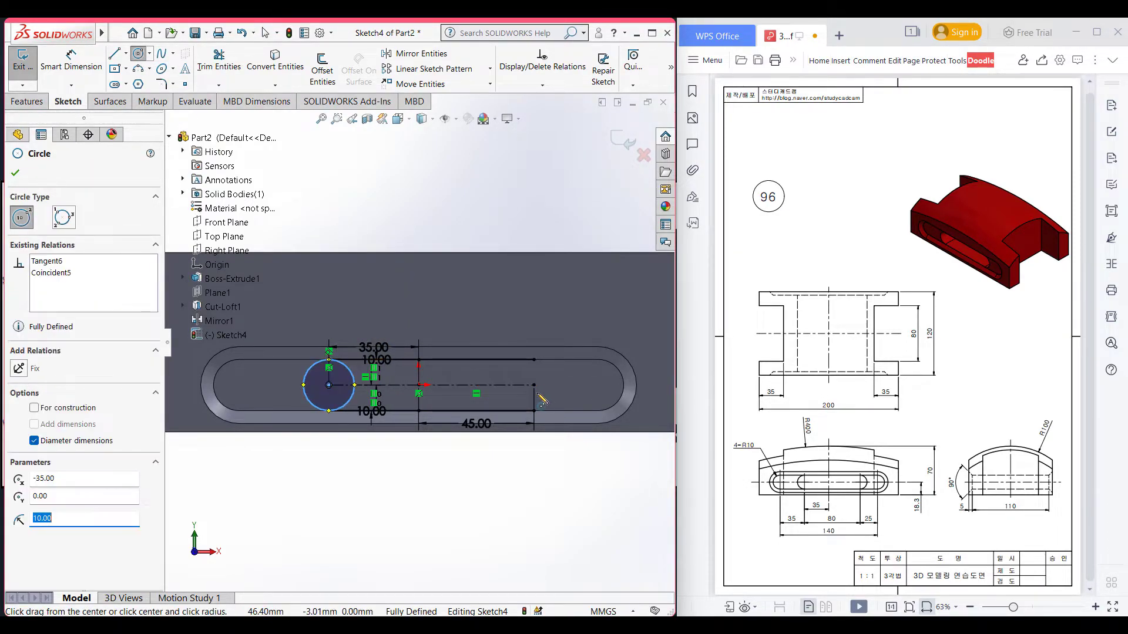
left_click(533, 385)
left_click(534, 359)
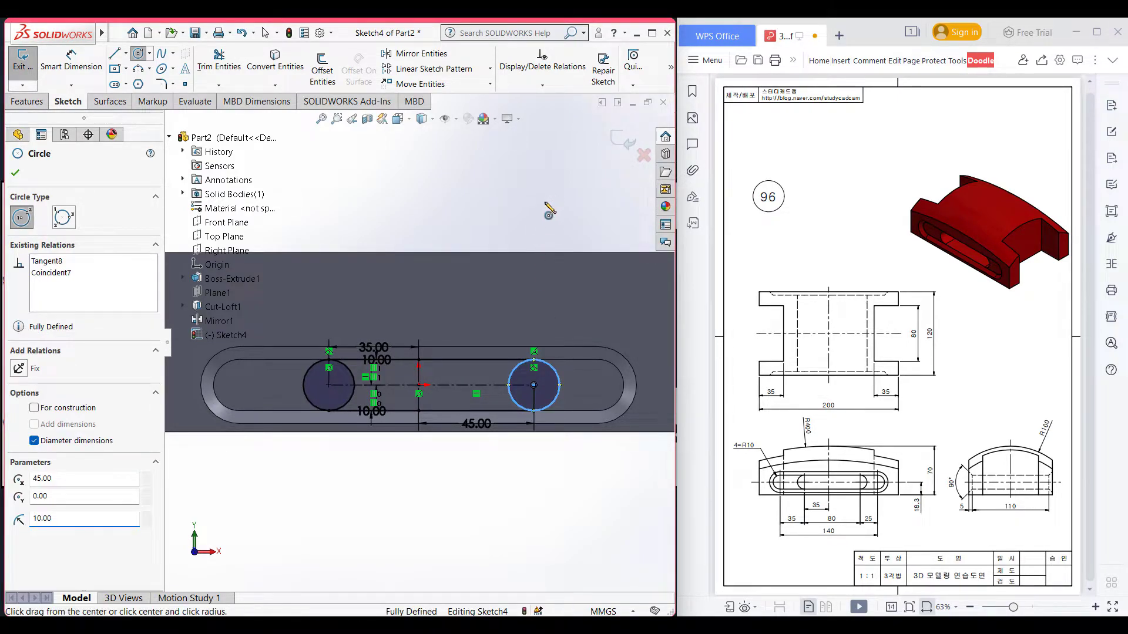
Step: Trim away the inner halves of both end circles and delete the conflicting upper 10 mm offset dimension
right_click_drag(552, 194, 524, 241)
left_click(510, 379)
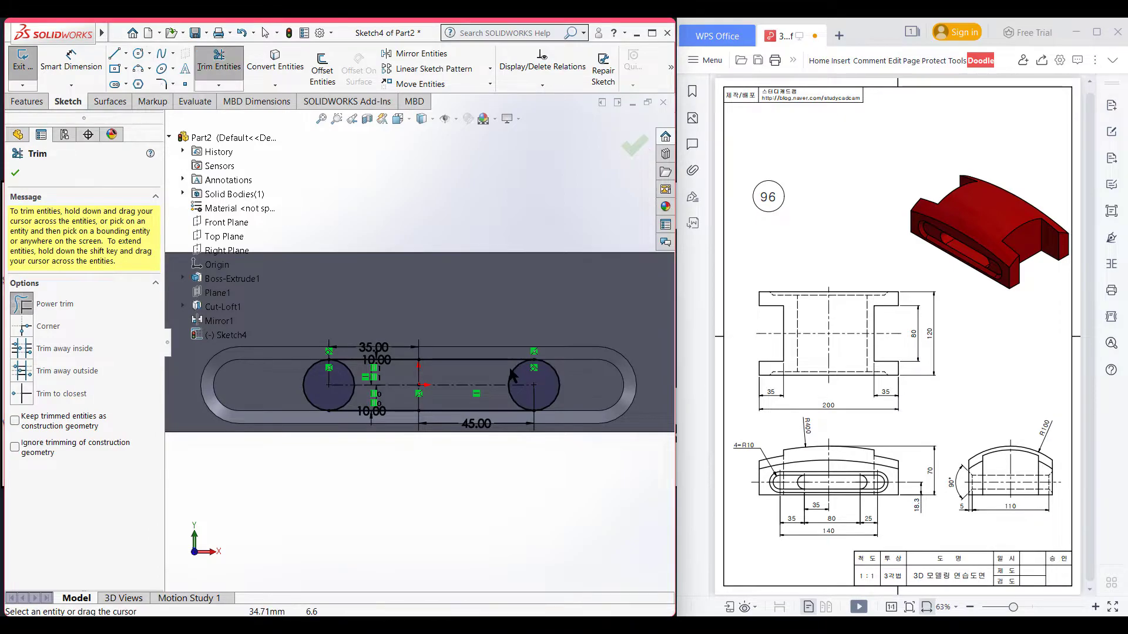
mouse_move(522, 405)
left_mouse_down()
mouse_move(352, 401)
mouse_move(361, 410)
left_mouse_up()
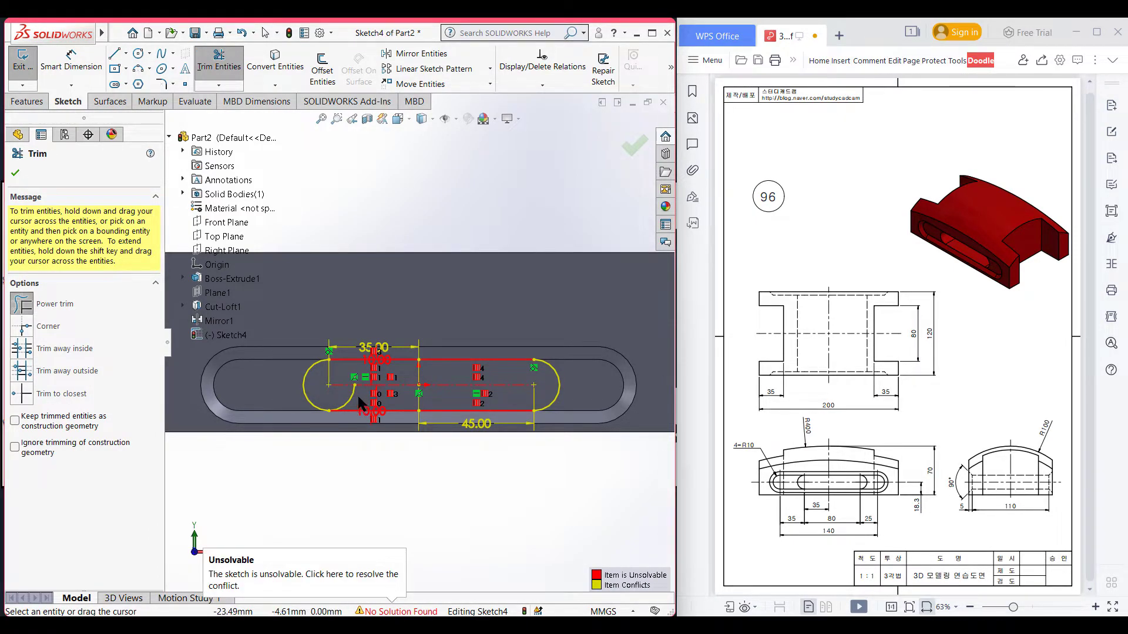
left_click(355, 405)
left_click(346, 403)
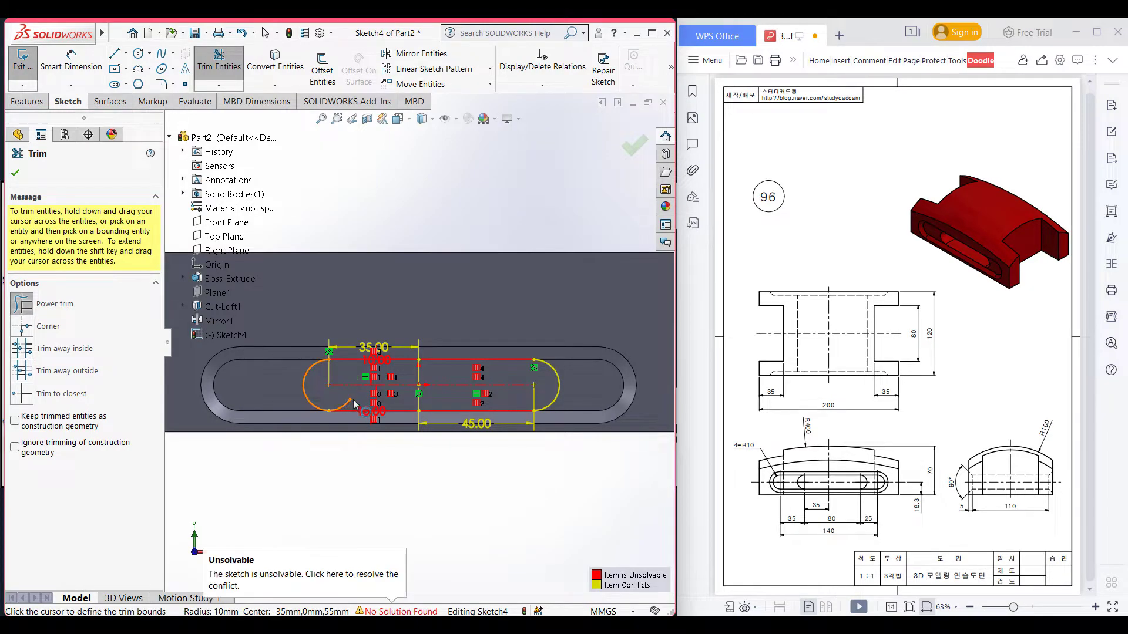
left_click(344, 404)
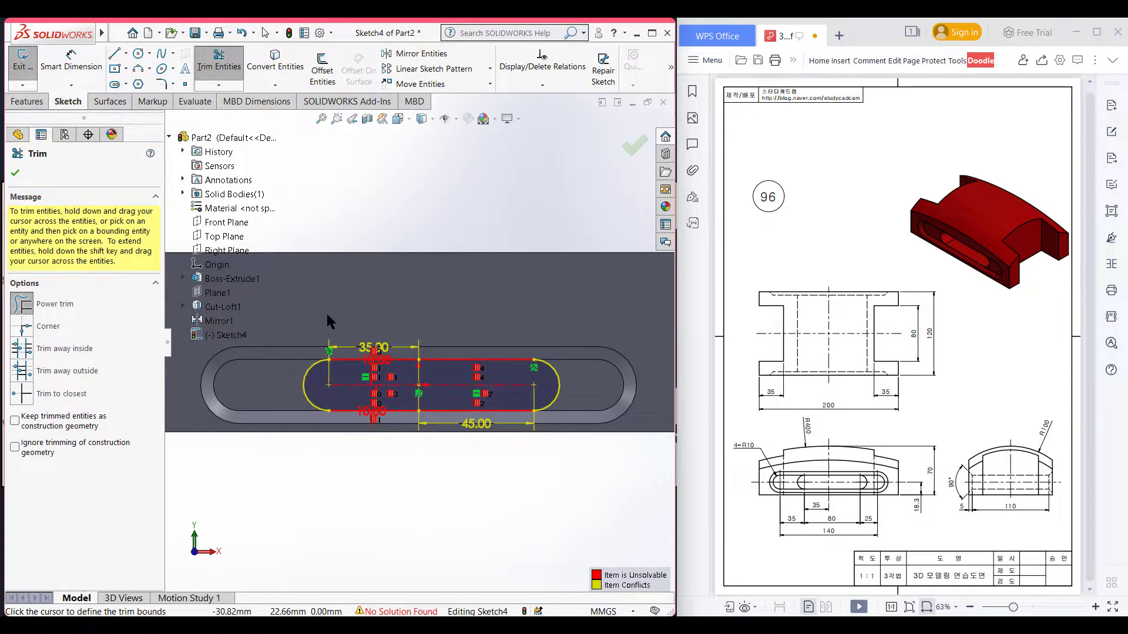
left_click(15, 172)
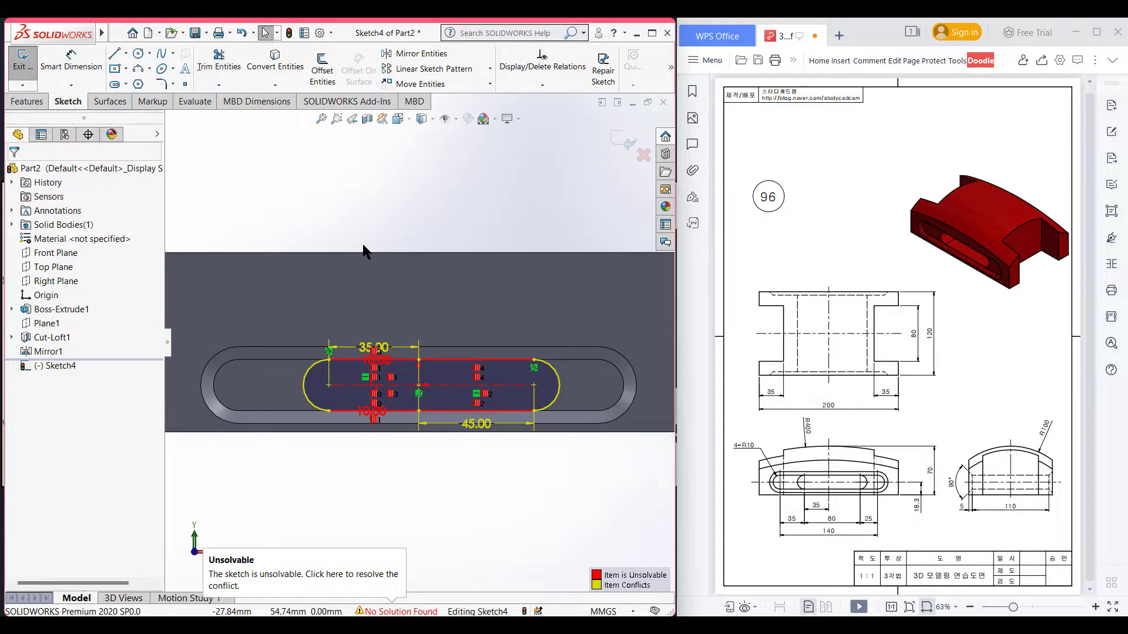
right_click(379, 359)
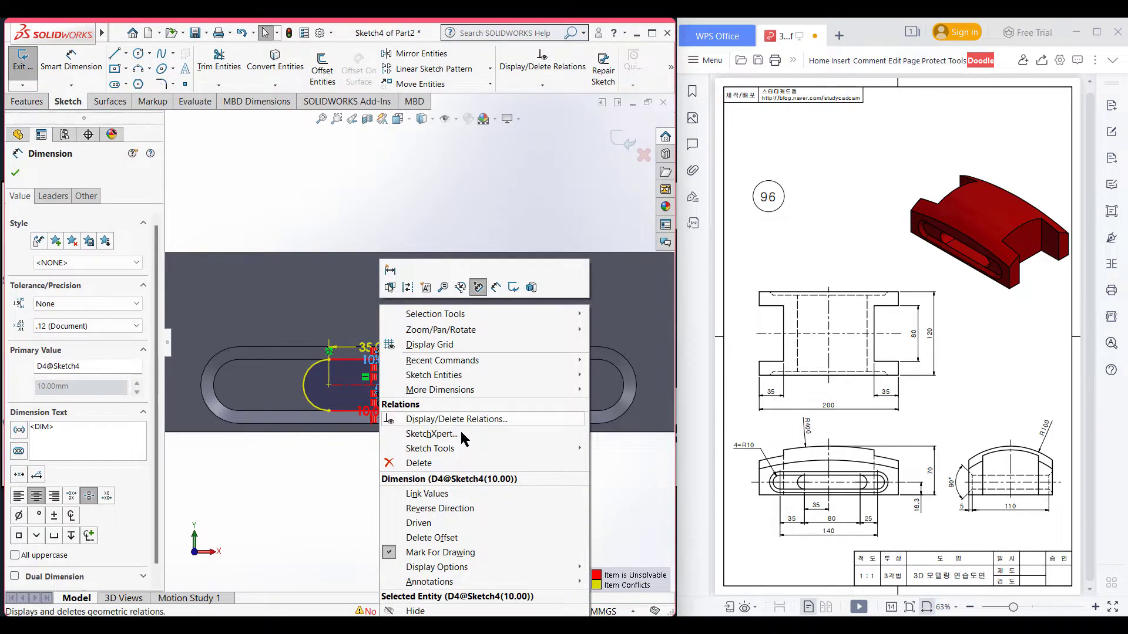
left_click(472, 463)
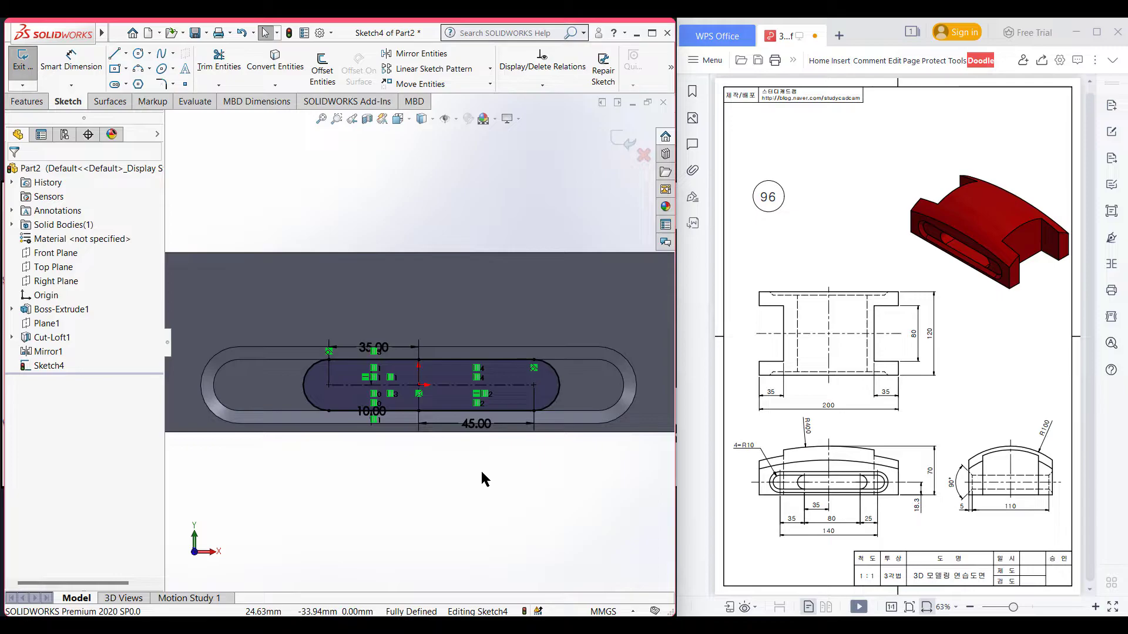
Step: Cut-extrude the inner slot profile with the Through All - Both end condition and inspect the opening
key("ctrl+7")
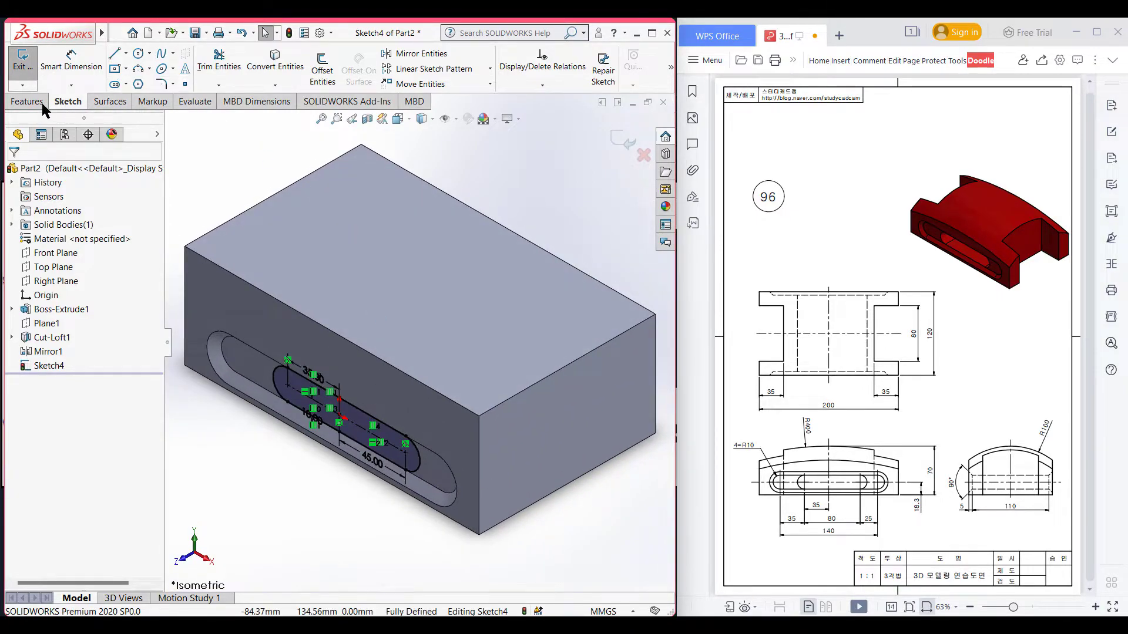
left_click(42, 106)
left_click(208, 68)
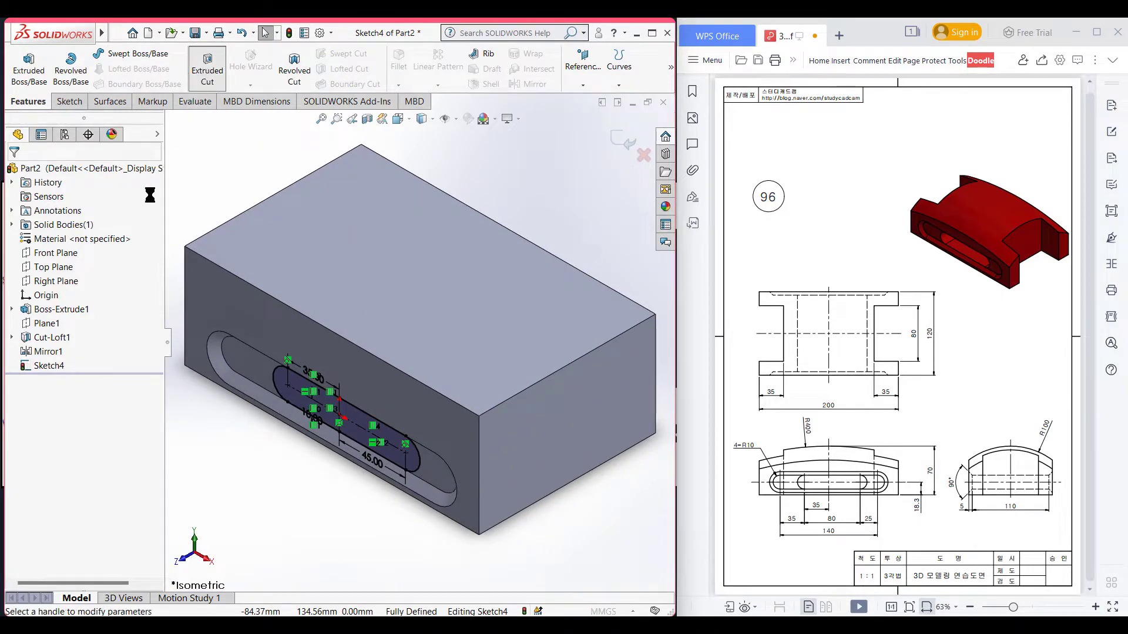
left_click(119, 251)
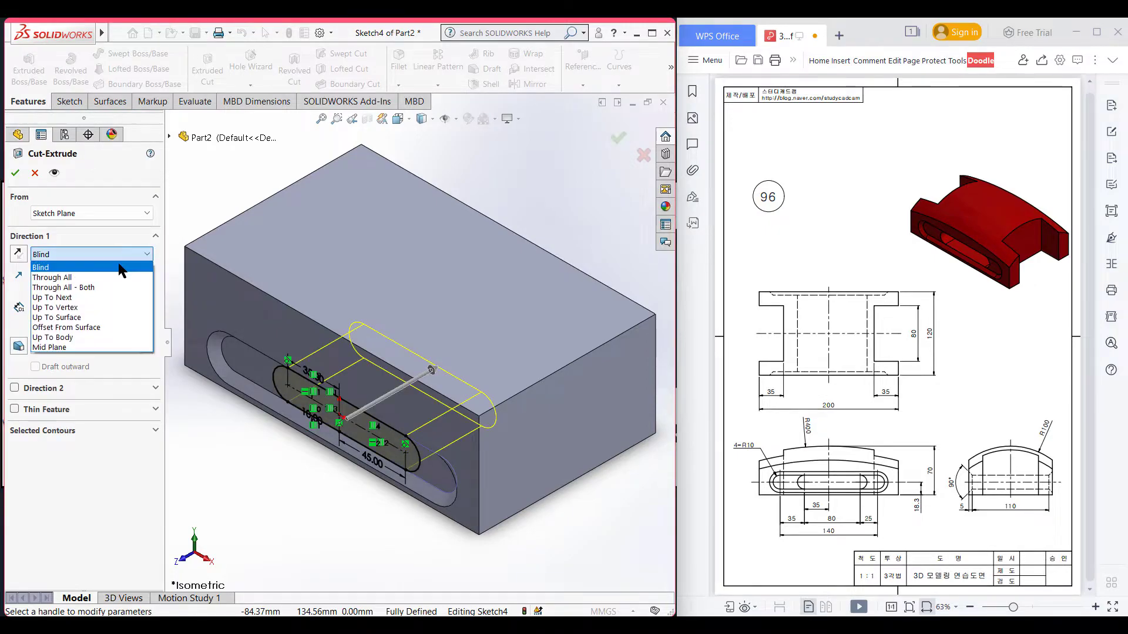
left_click(94, 288)
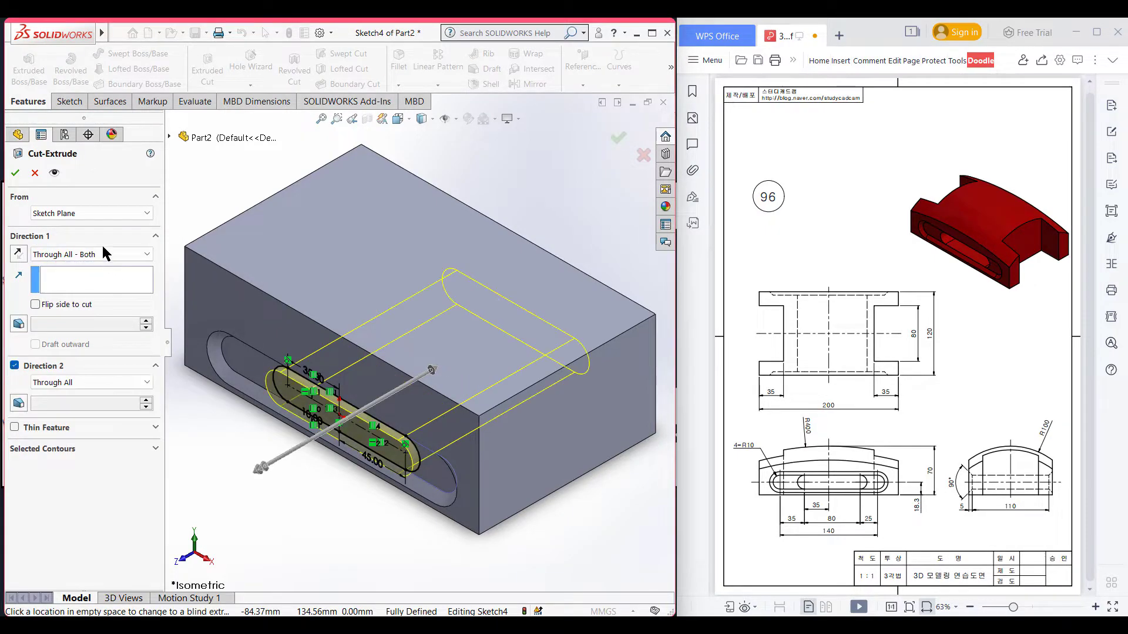
left_click(15, 173)
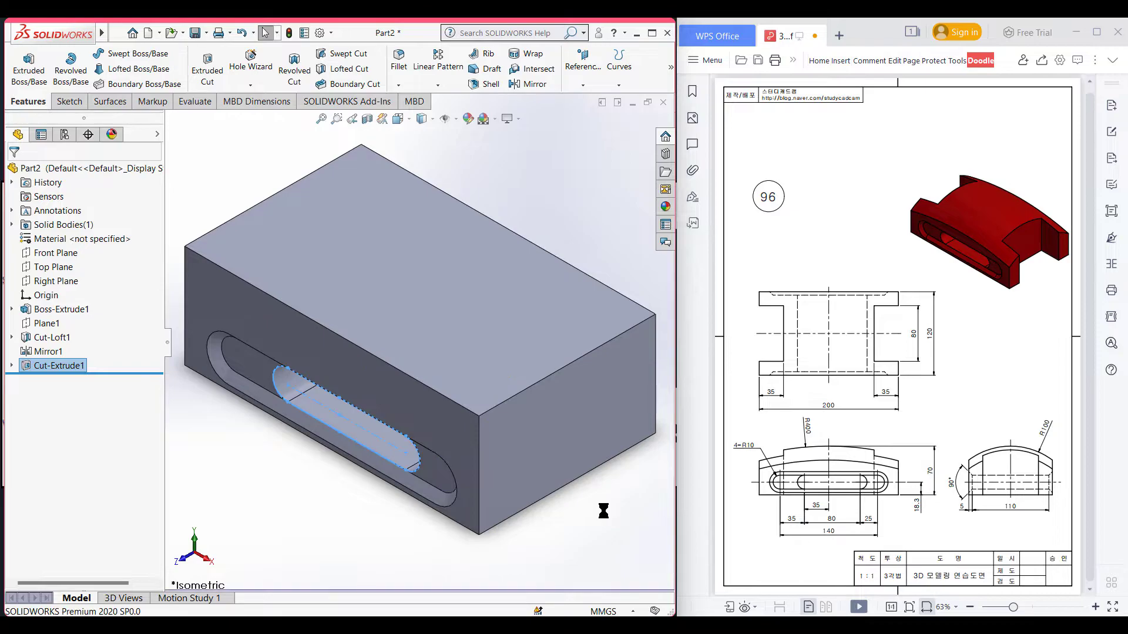
middle_click_drag(612, 508, 457, 481)
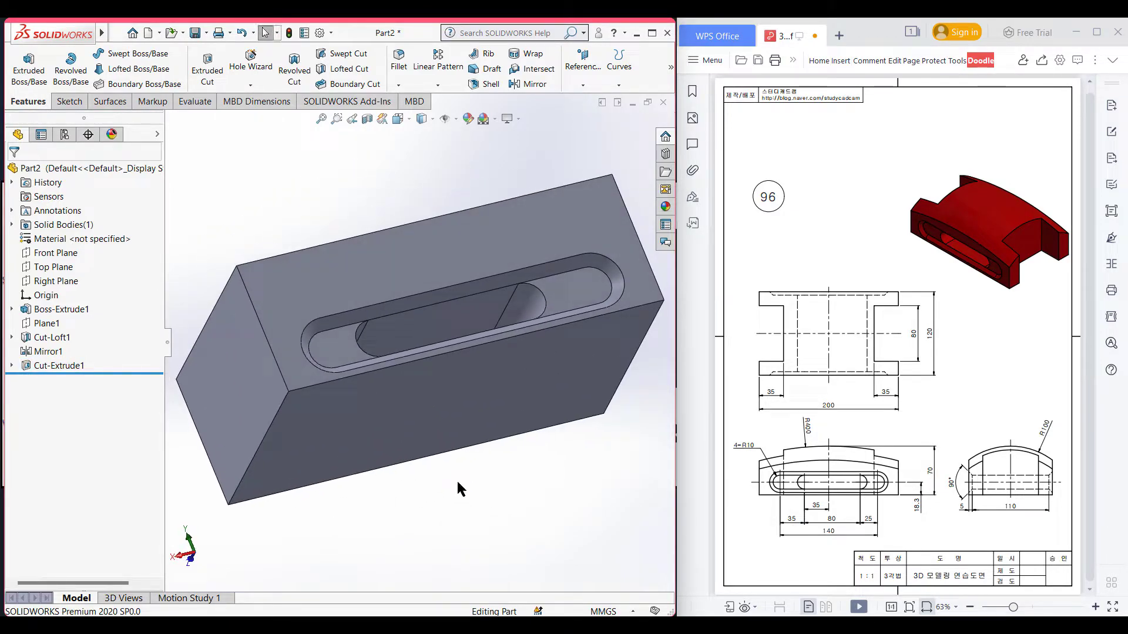
key("ctrl+7")
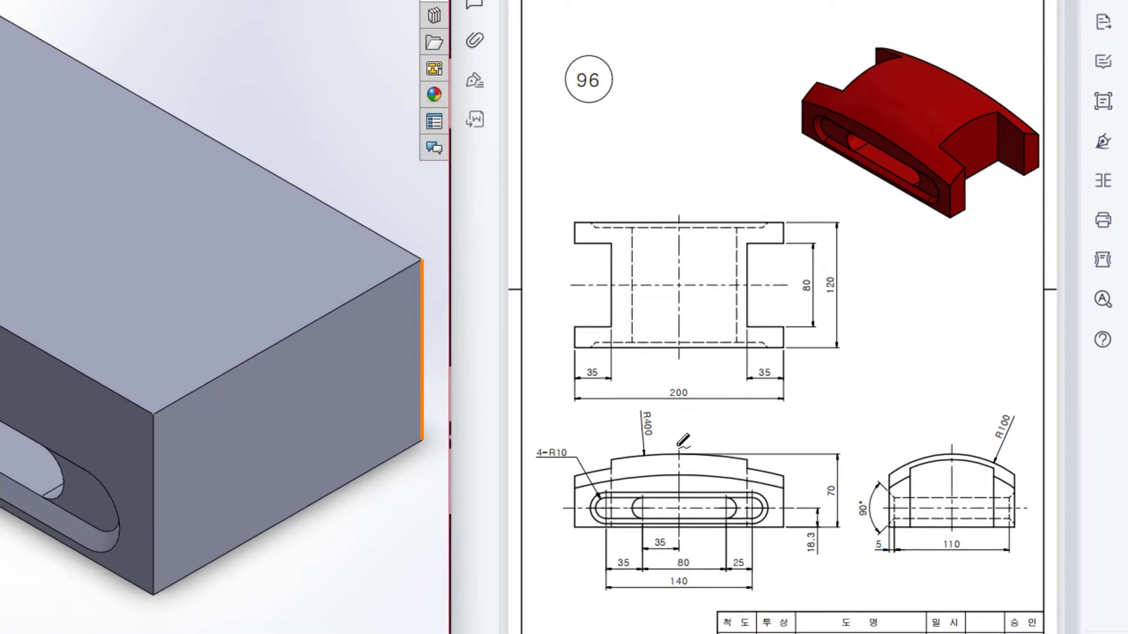
Step: Trace the top arc in the drawing's front view and circle its R400 callout
mouse_move(550, 484)
left_mouse_down()
mouse_move(635, 458)
mouse_move(844, 460)
left_mouse_up()
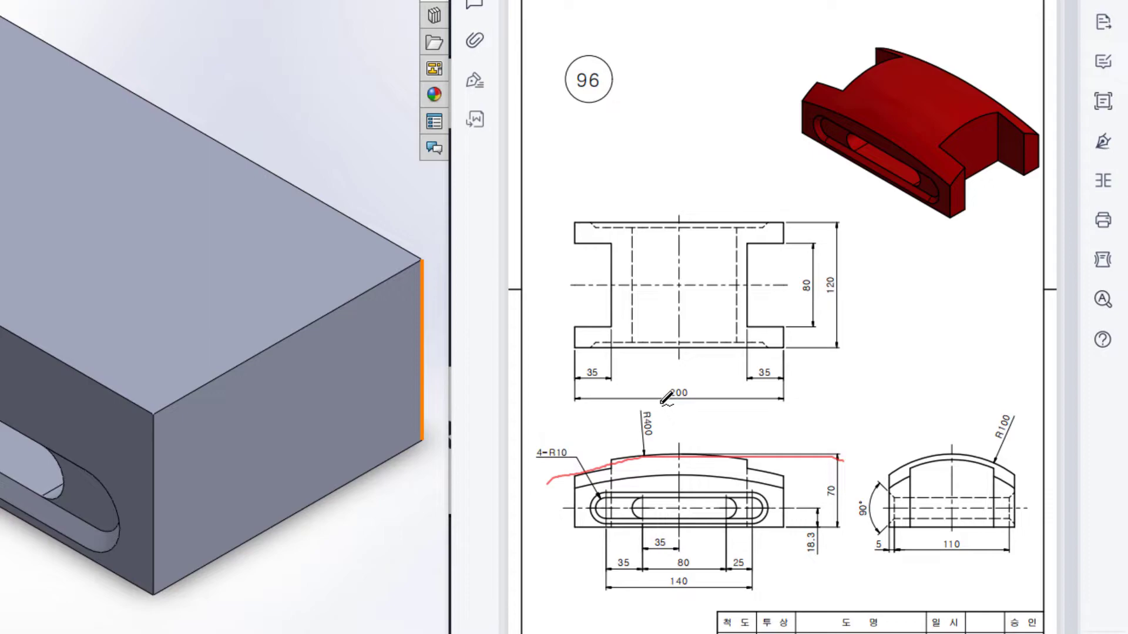
mouse_move(662, 404)
left_mouse_down()
mouse_move(651, 449)
mouse_move(663, 404)
left_mouse_up()
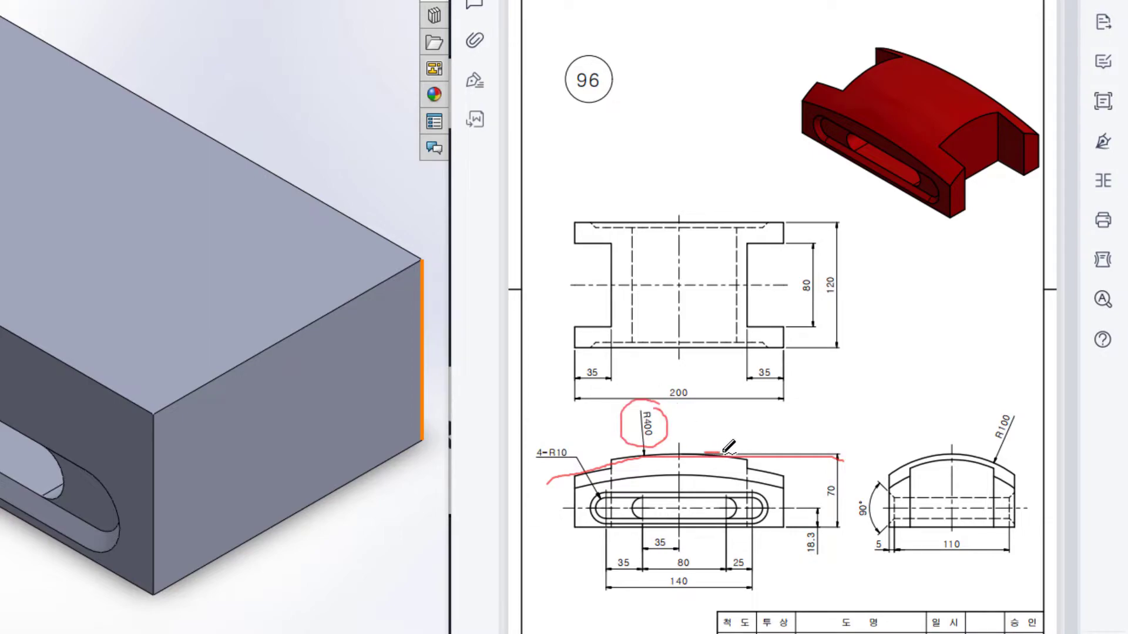
left_click_drag(723, 454, 789, 478)
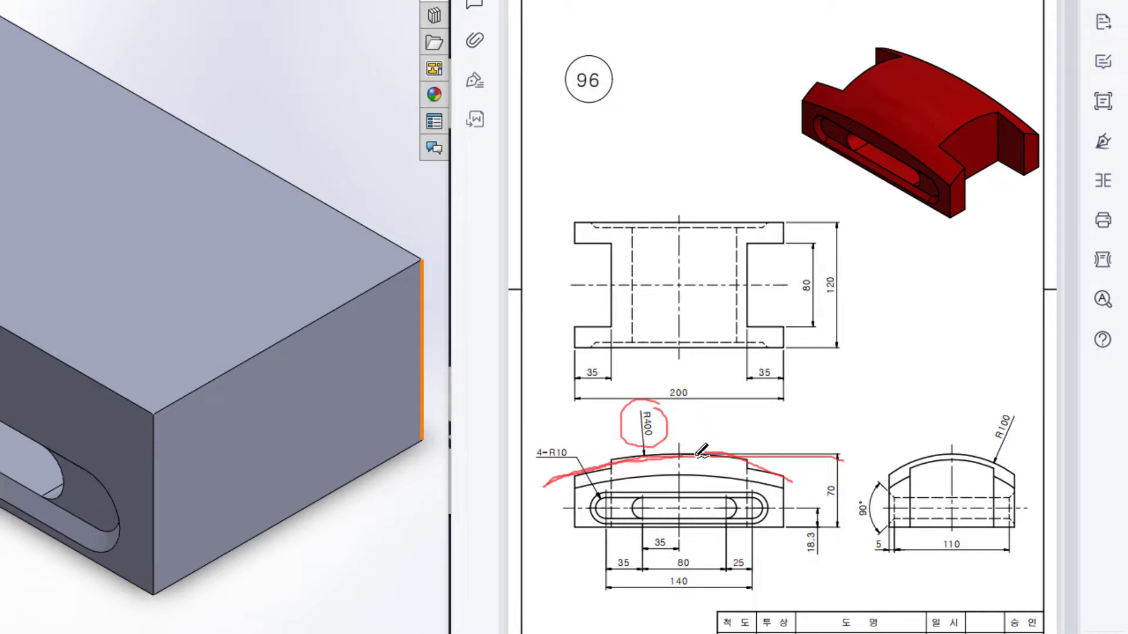
Step: Outline and hatch the area above the R400 arc in the drawing's front view as material to remove
mouse_move(774, 472)
left_mouse_down()
mouse_move(829, 513)
mouse_move(835, 501)
mouse_move(834, 515)
mouse_move(800, 419)
mouse_move(543, 416)
mouse_move(544, 481)
left_mouse_up()
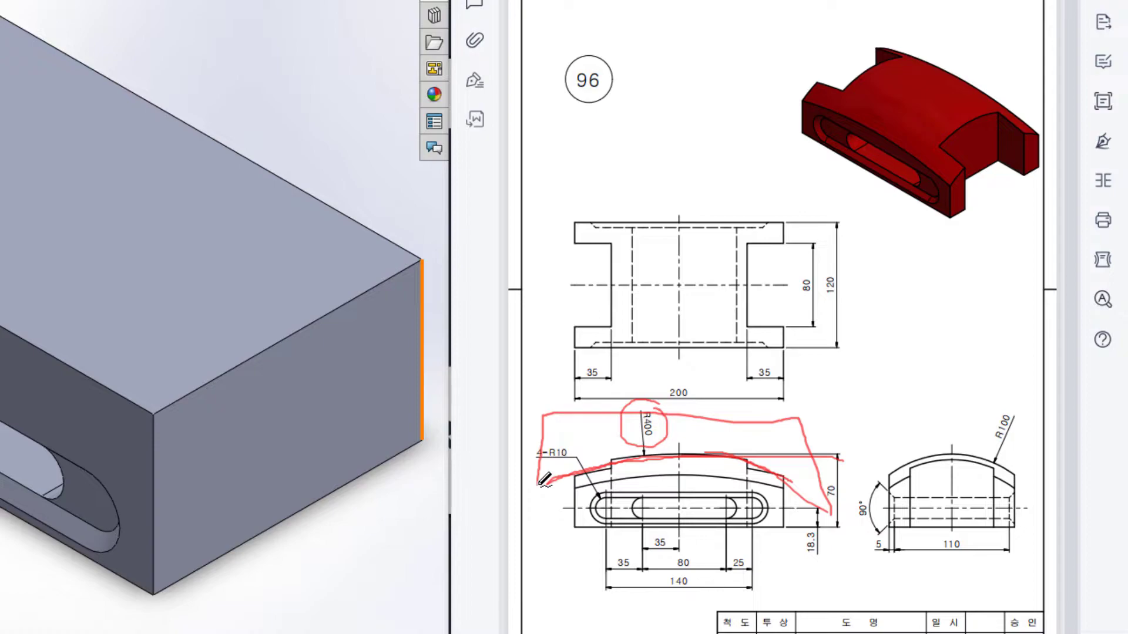
left_click_drag(578, 416, 539, 478)
left_click_drag(624, 406, 567, 470)
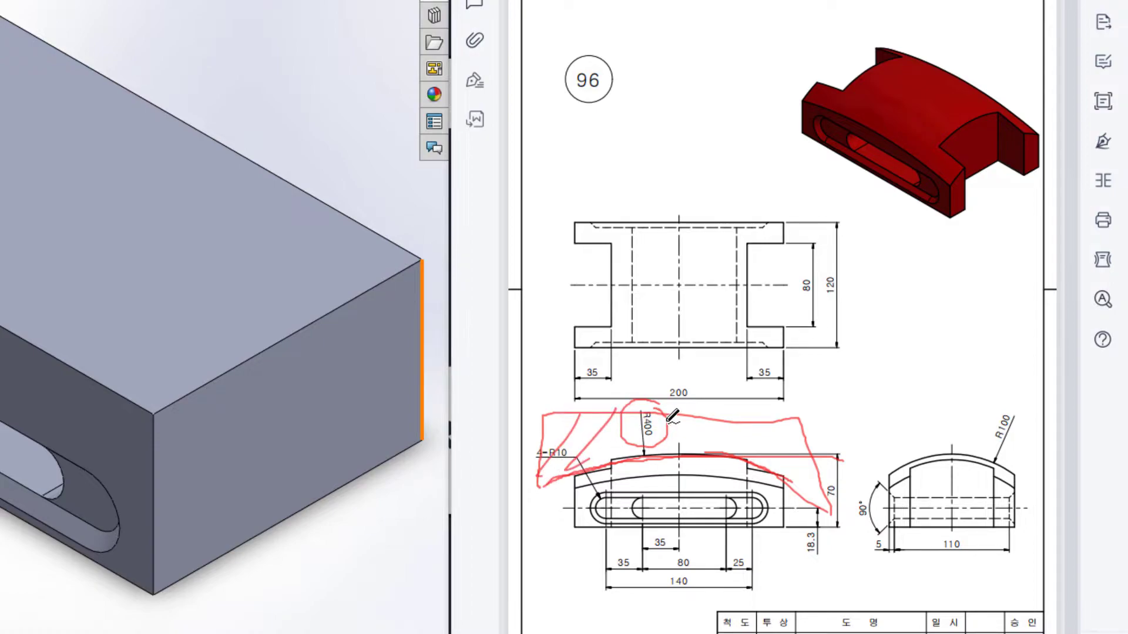
left_click_drag(673, 414, 629, 461)
left_click_drag(755, 407, 697, 463)
left_click_drag(813, 421, 756, 475)
left_click_drag(827, 467, 797, 485)
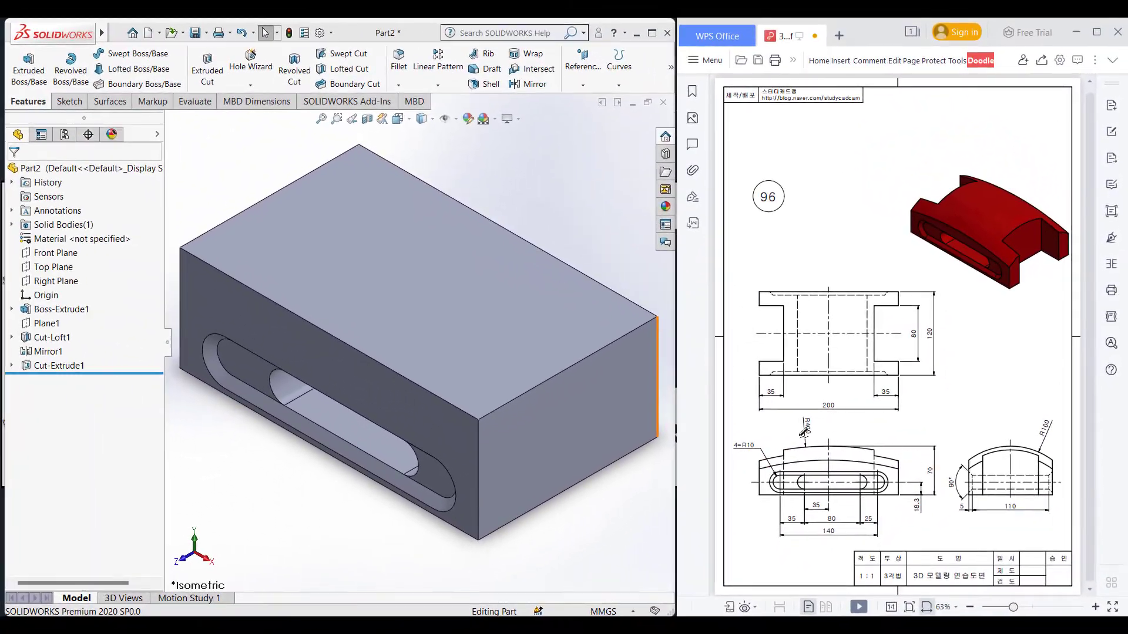
Step: Start a new sketch on the Front Plane, view it from the front, and mark the R400 callout in the drawing
right_click(58, 253)
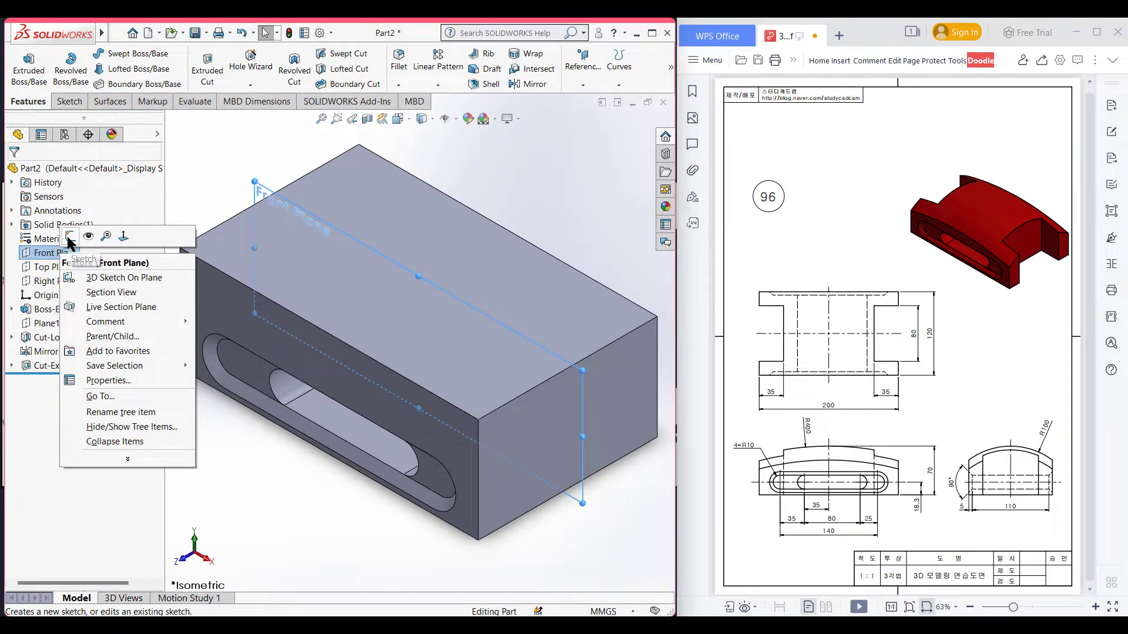
left_click(69, 237)
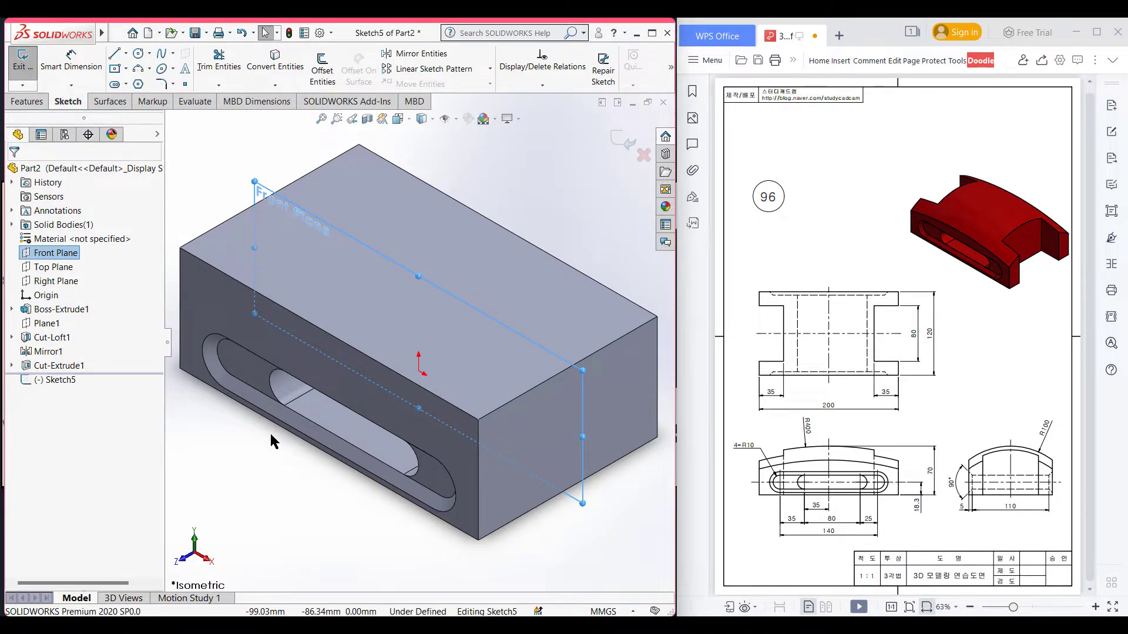
key("ctrl+1")
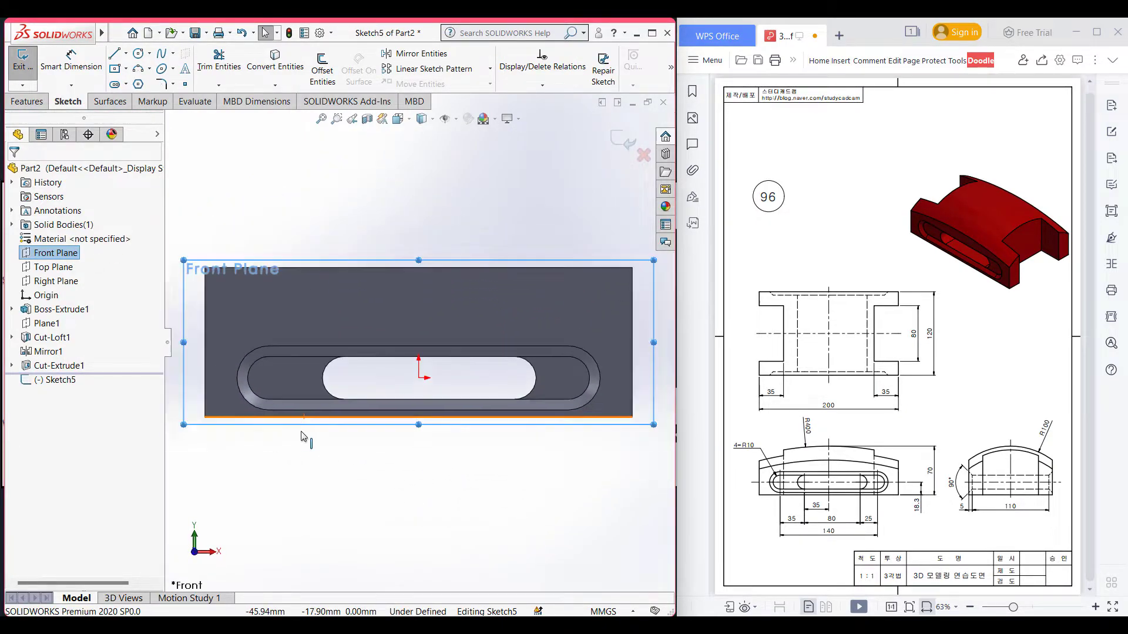
left_click(502, 443)
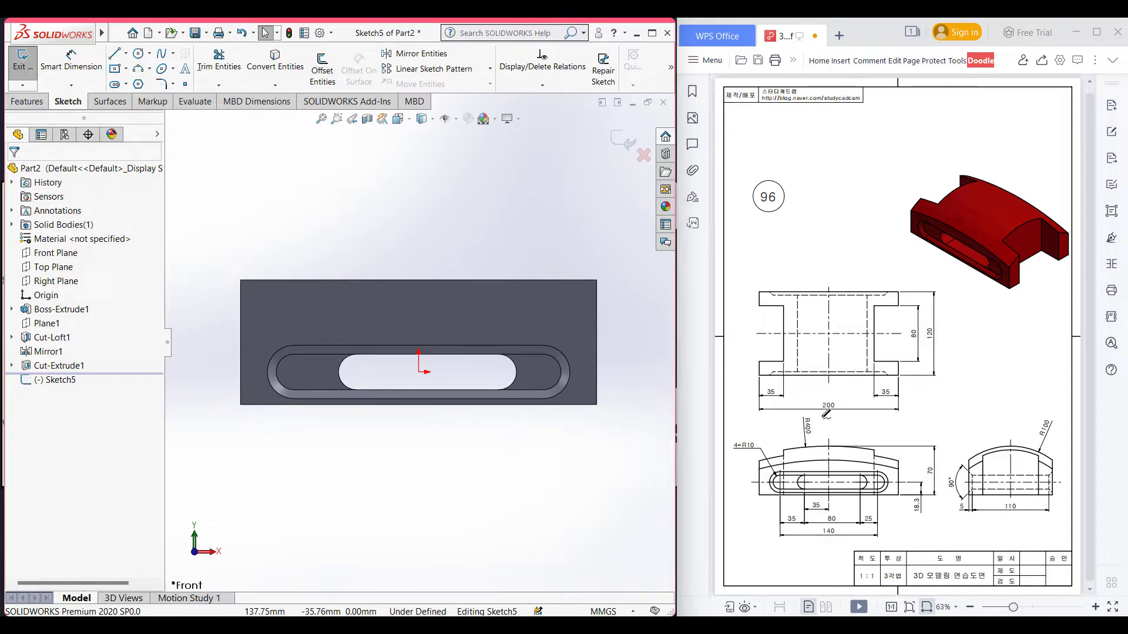
left_click_drag(821, 414, 817, 424)
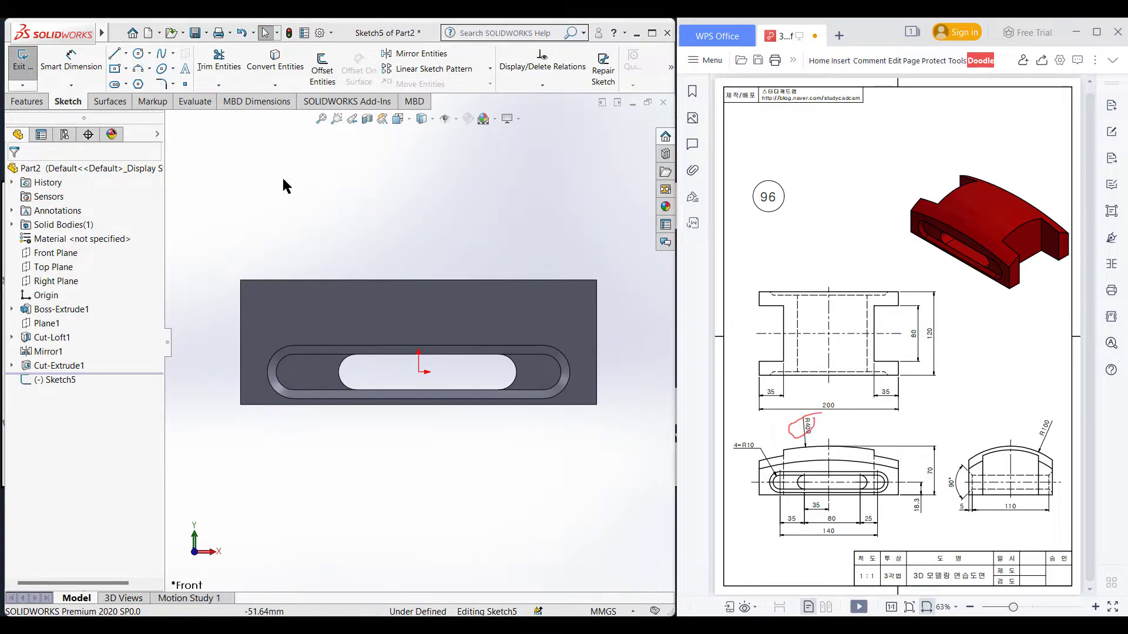
Step: Draw a vertical centerline 400 mm long downward from the midpoint of the block's top edge
left_click(127, 53)
left_click(127, 53)
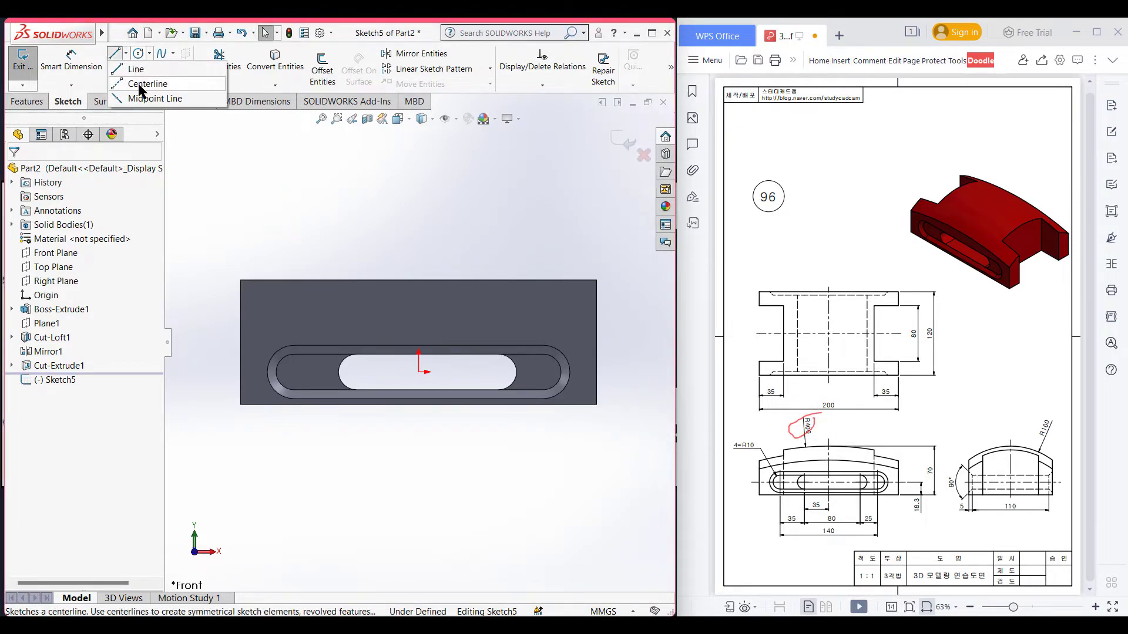
left_click(144, 82)
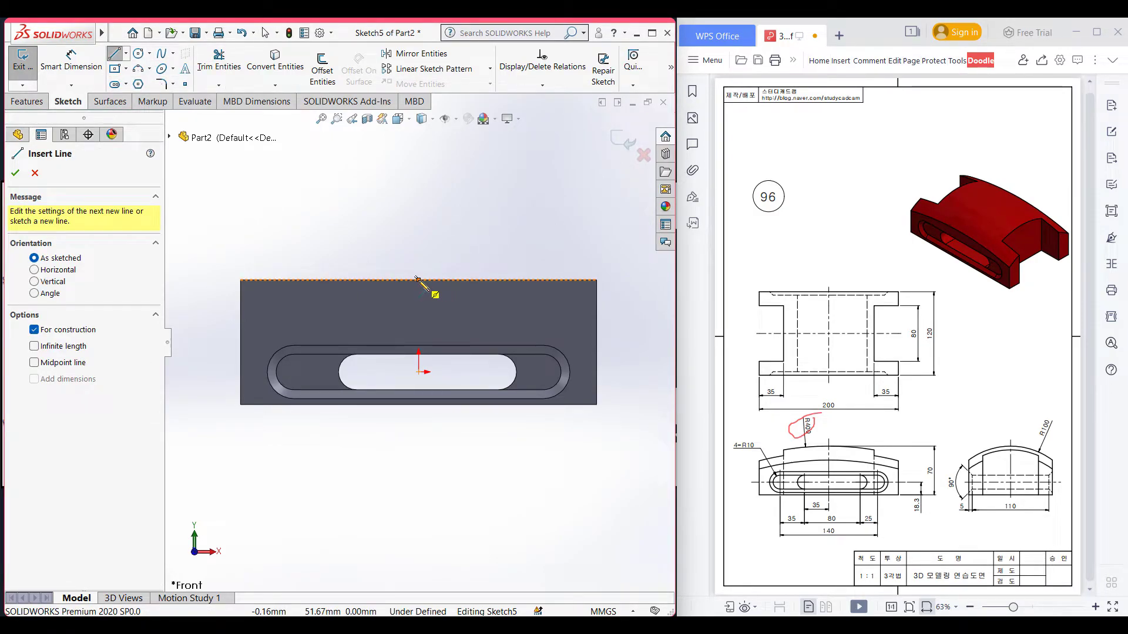
left_click(418, 280)
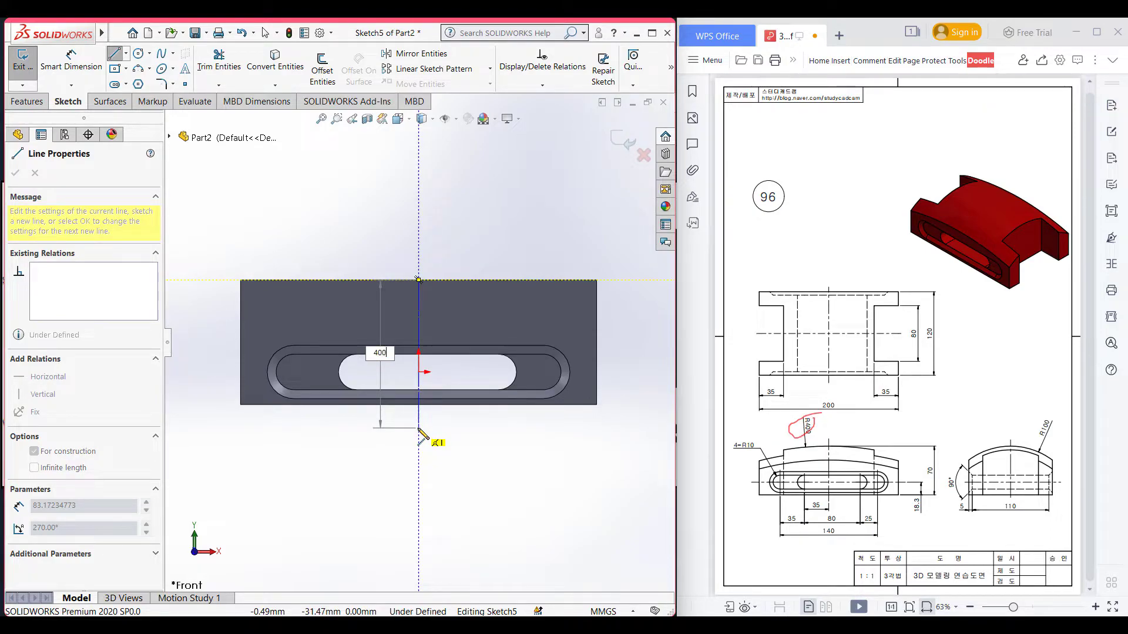
key("Return")
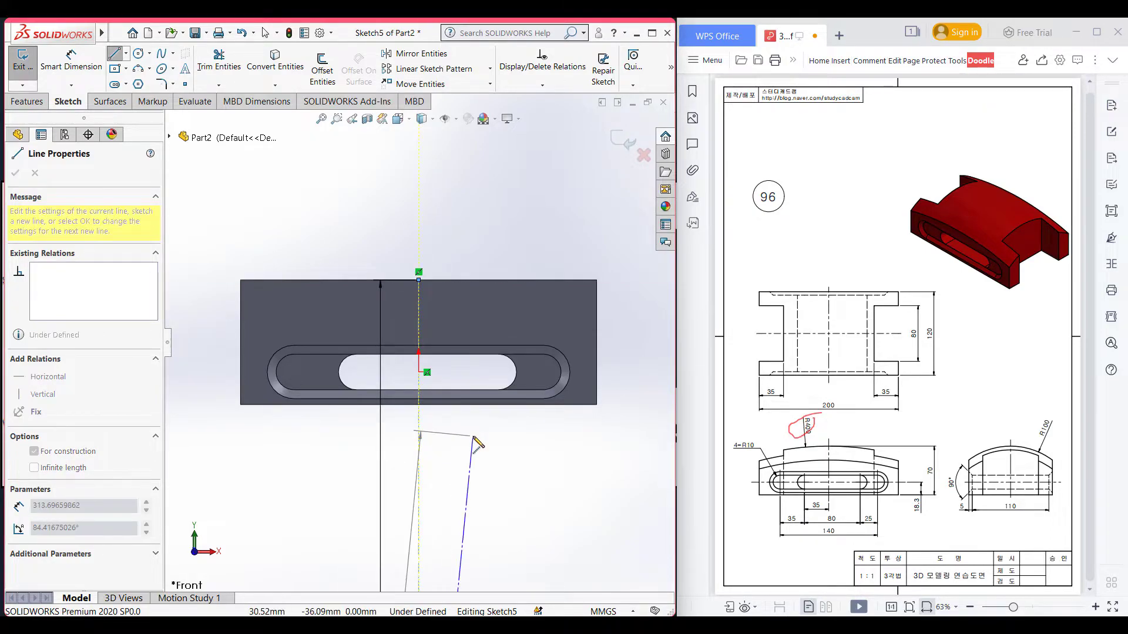
key("Escape")
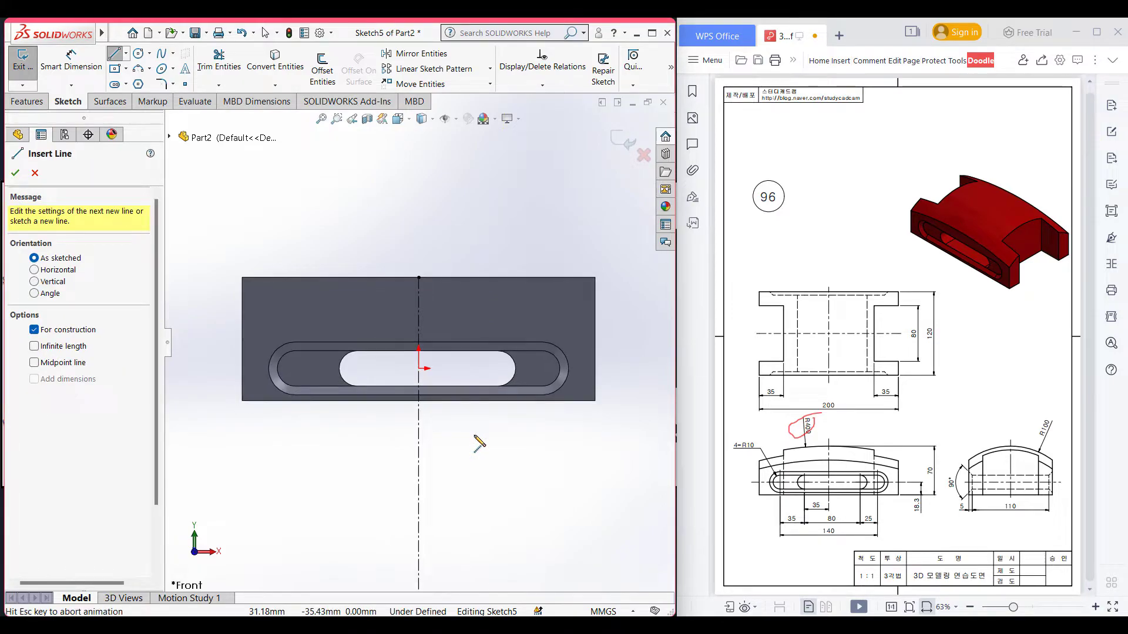
key("f")
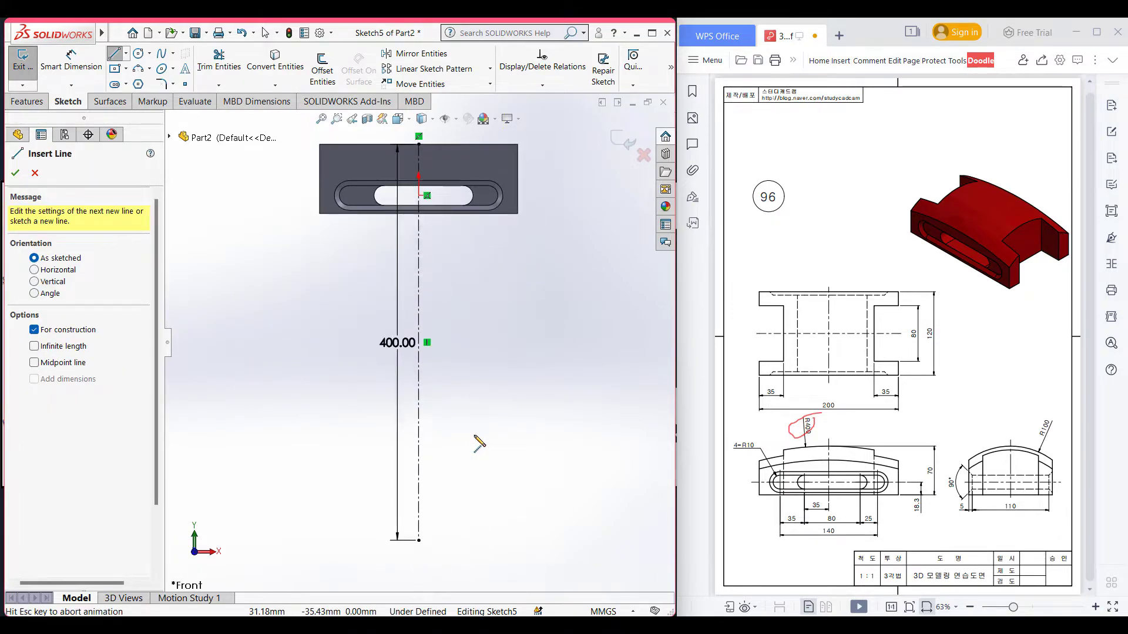
Step: Draw a circle of radius 400 mm centred on the centerline's lower end and passing through its upper end
left_click(16, 175)
key("f")
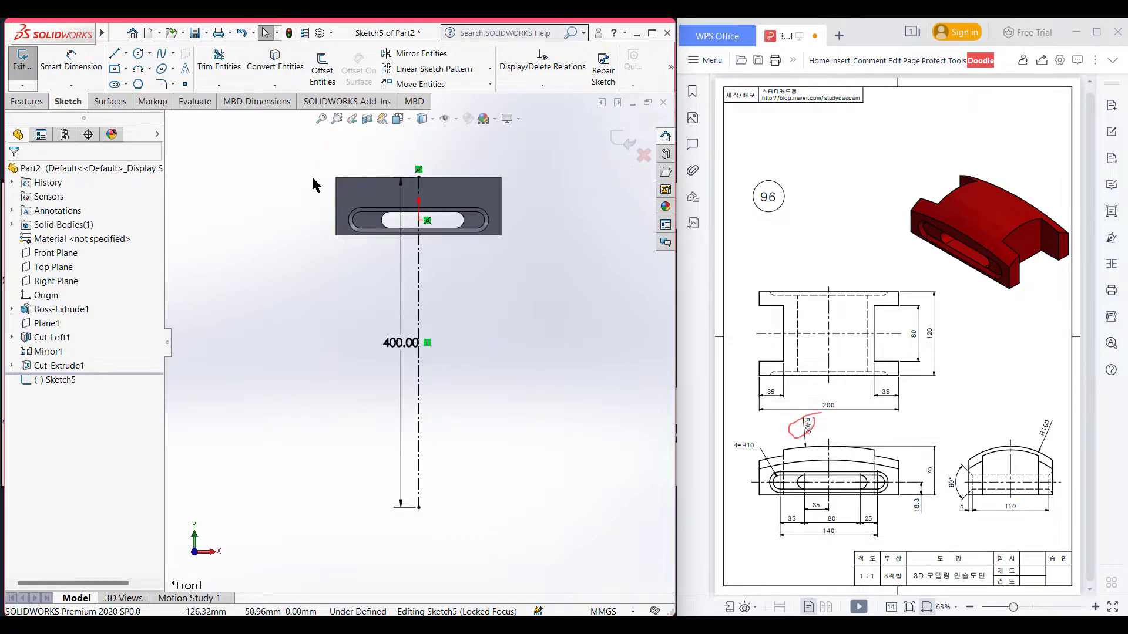
left_click(138, 53)
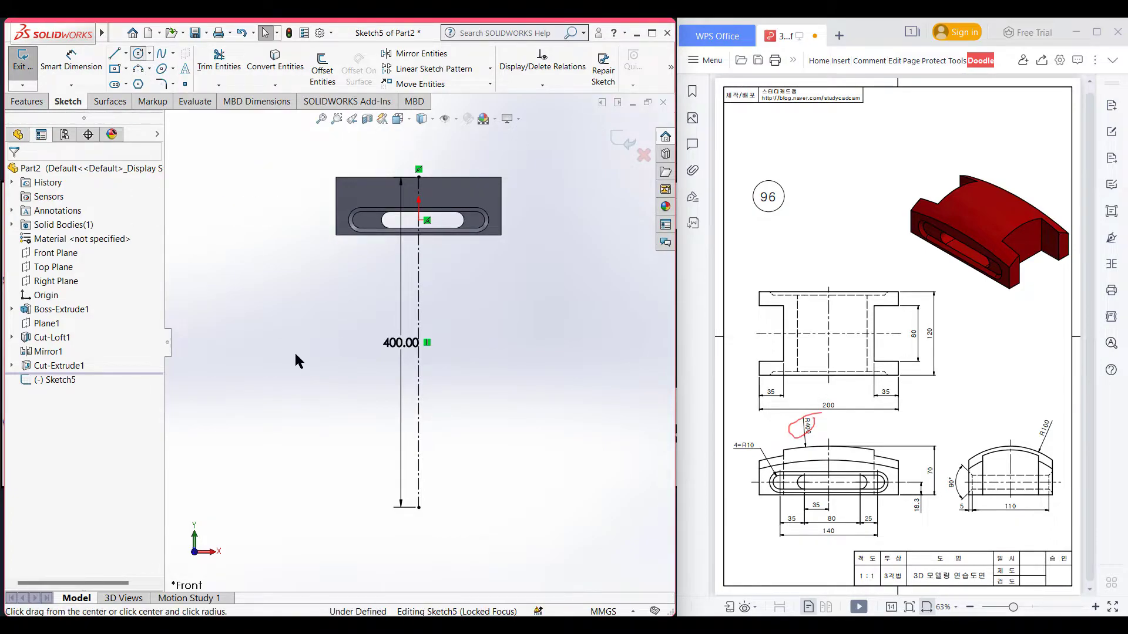
left_click(418, 507)
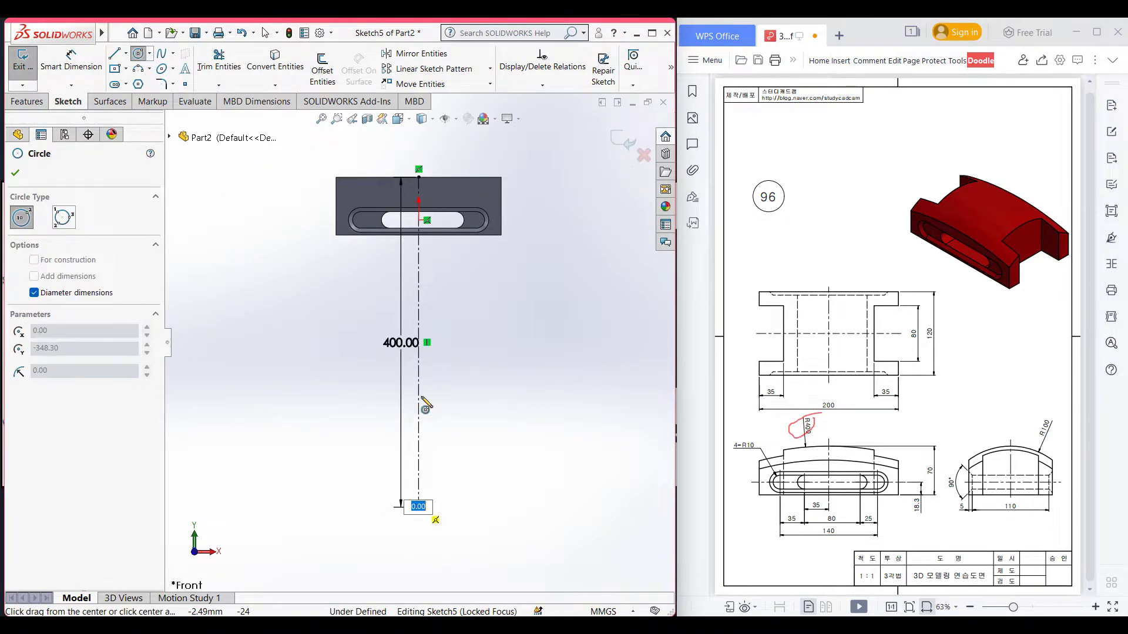
left_click(419, 177)
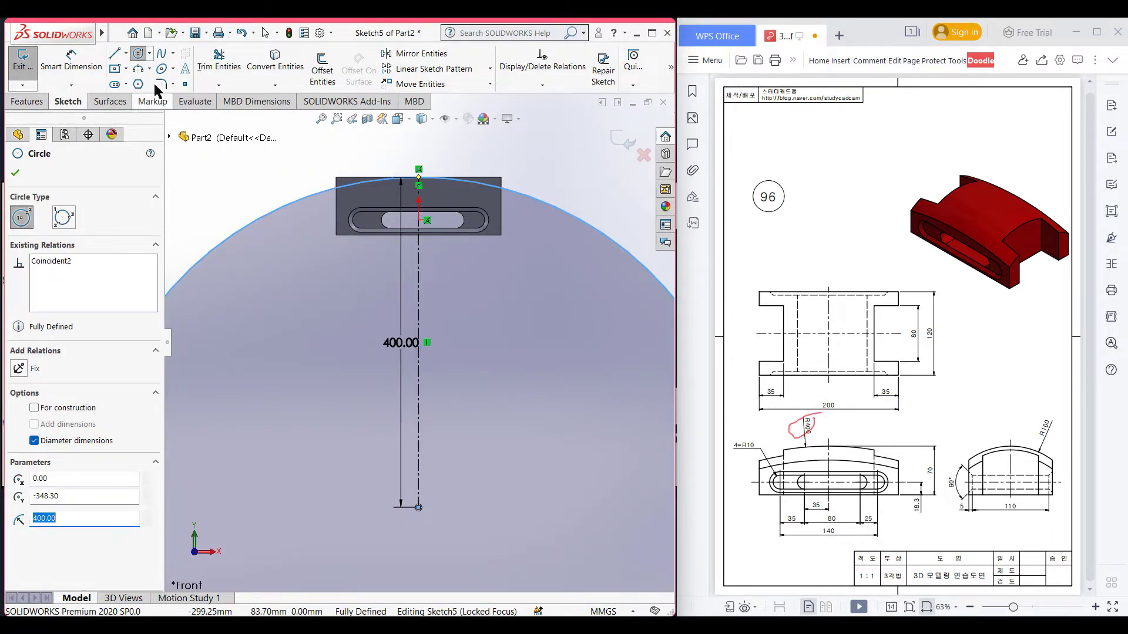
Step: Draw a corner rectangle from the circle left of the block to above its upper right corner, spanning the block's full width
left_click(125, 68)
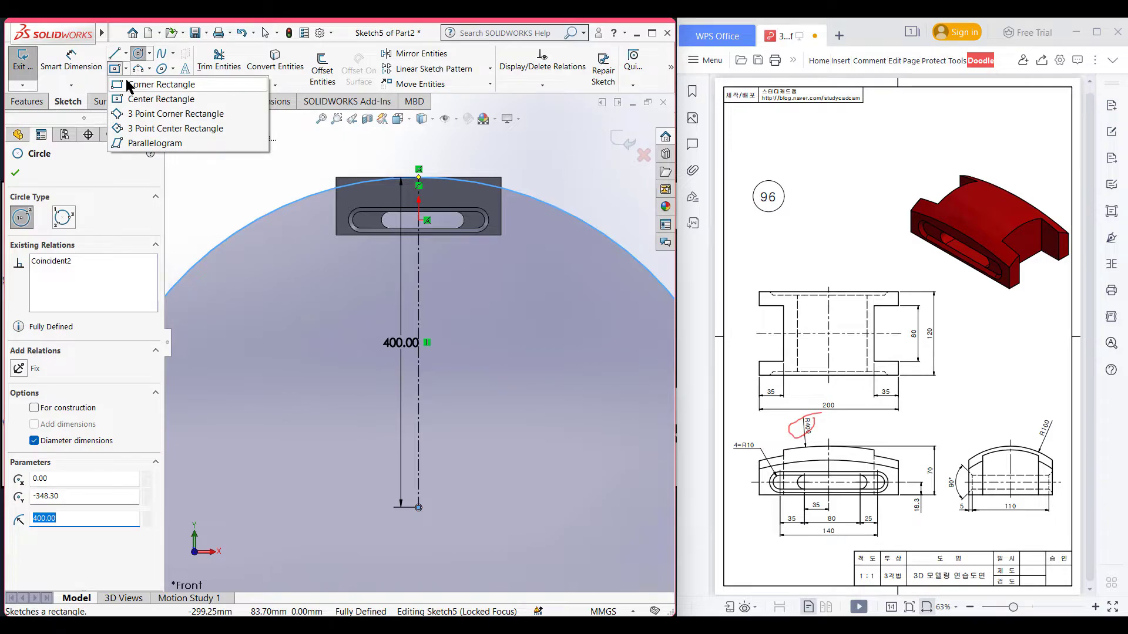
left_click(129, 85)
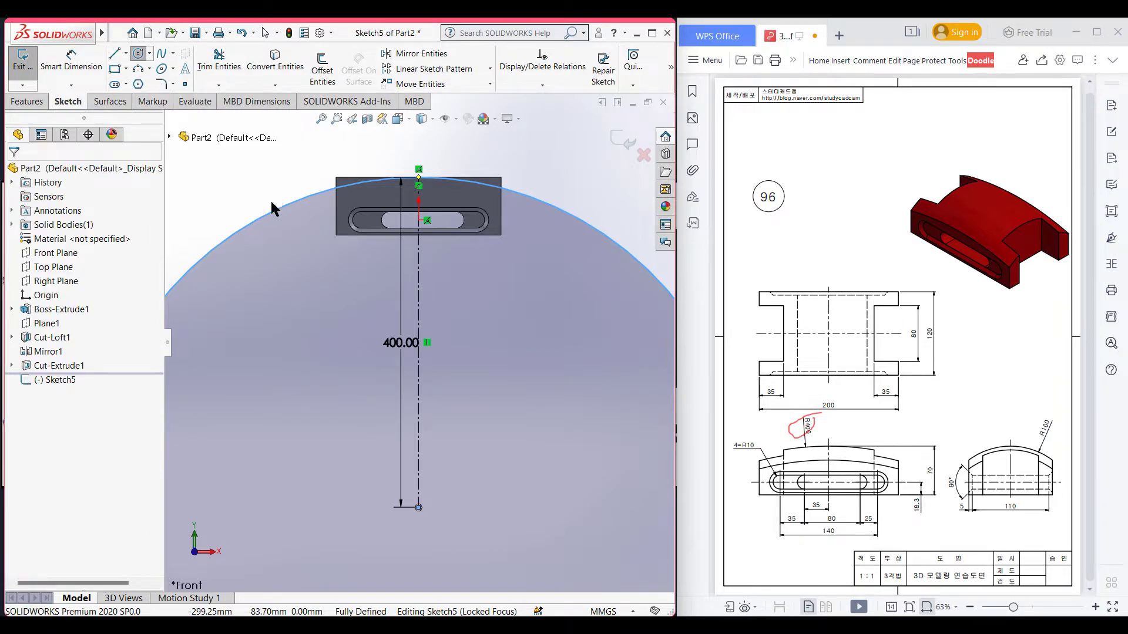
left_click(318, 193)
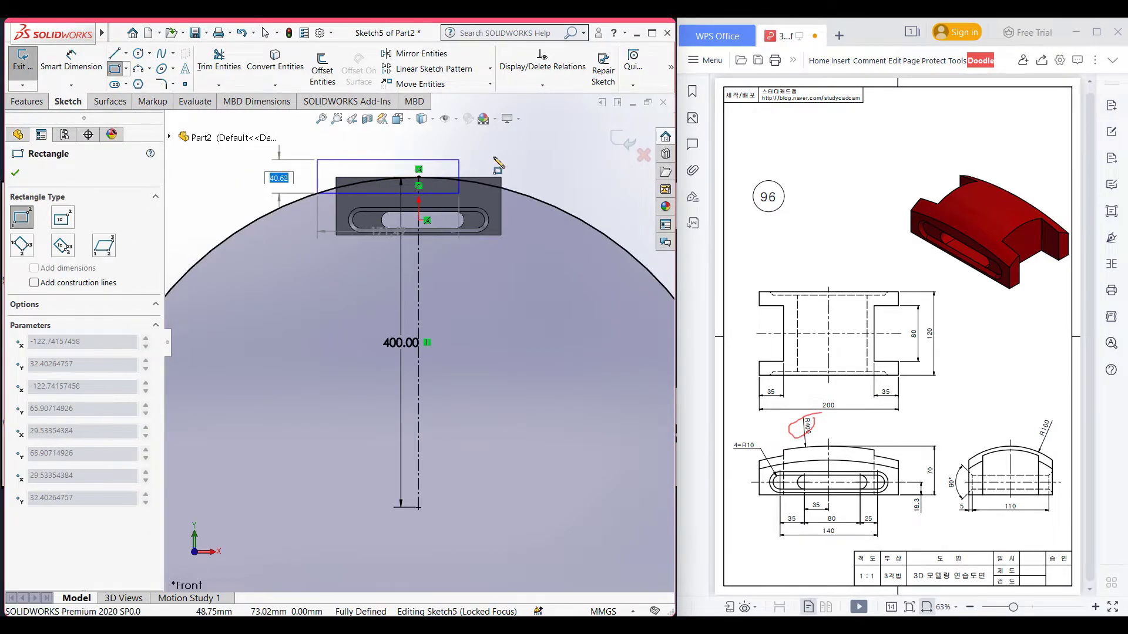
left_click(543, 151)
Step: Trim the lower part of the circle and the rectangle's bottom edge beneath the arc, leaving a closed region above the R400 arc
right_click_drag(584, 176, 558, 215)
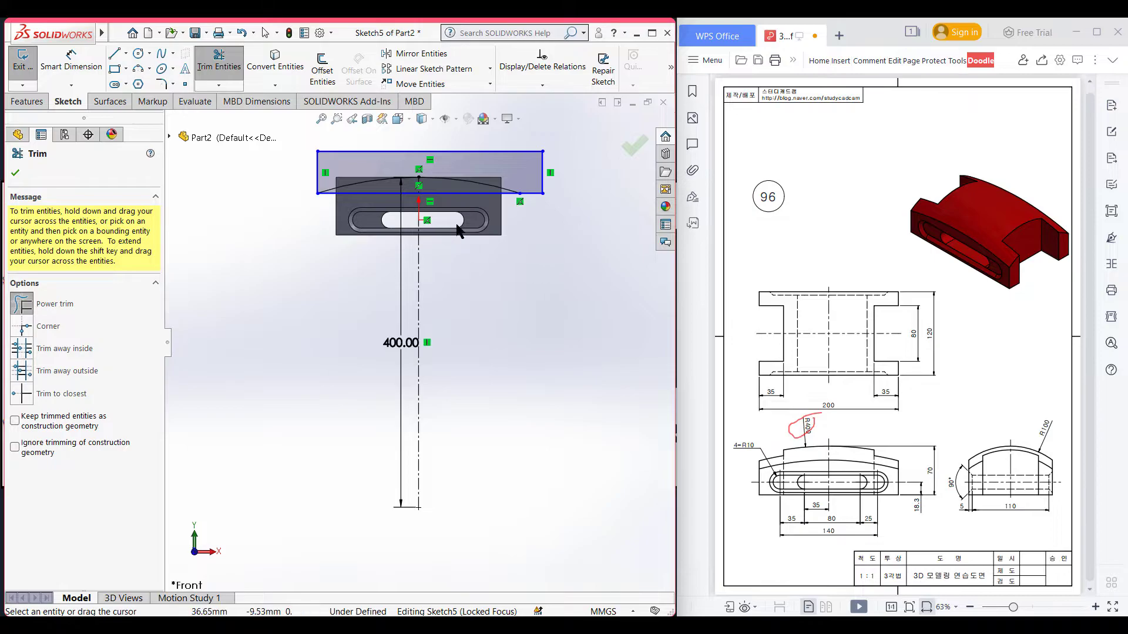
scroll(509, 217, "down", 2)
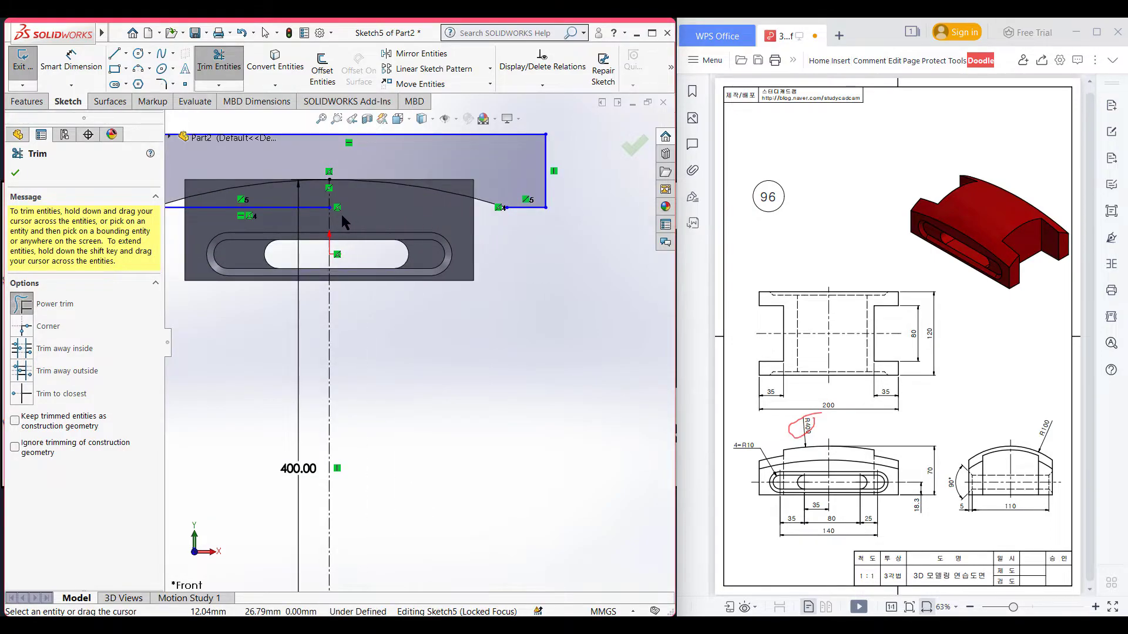
left_click_drag(311, 203, 338, 235)
scroll(338, 235, "up", 2)
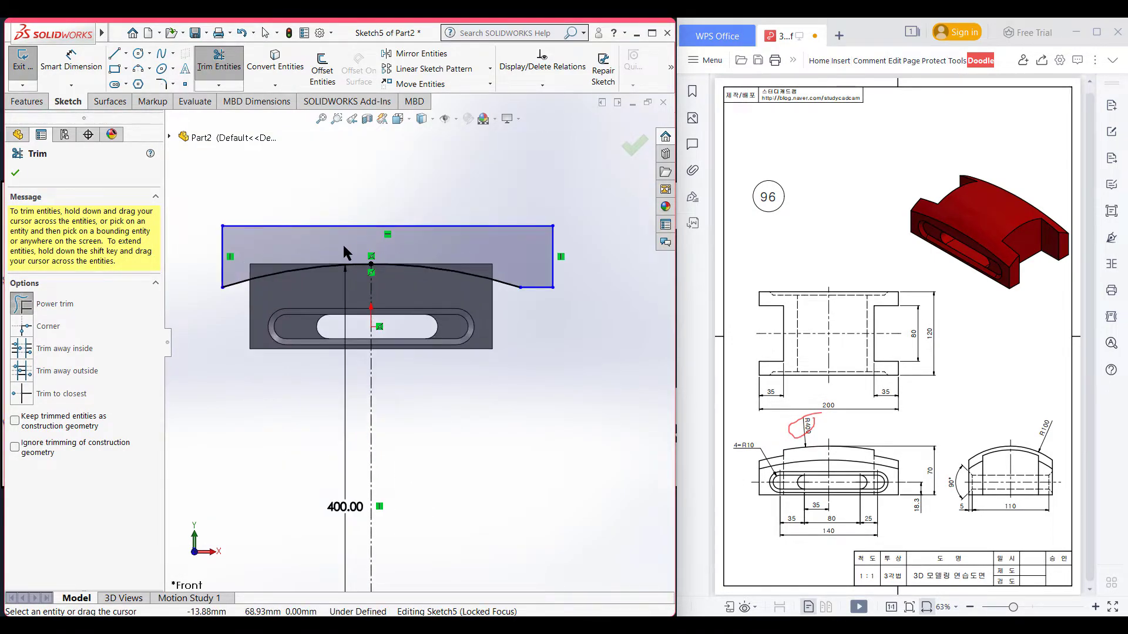
left_click(16, 172)
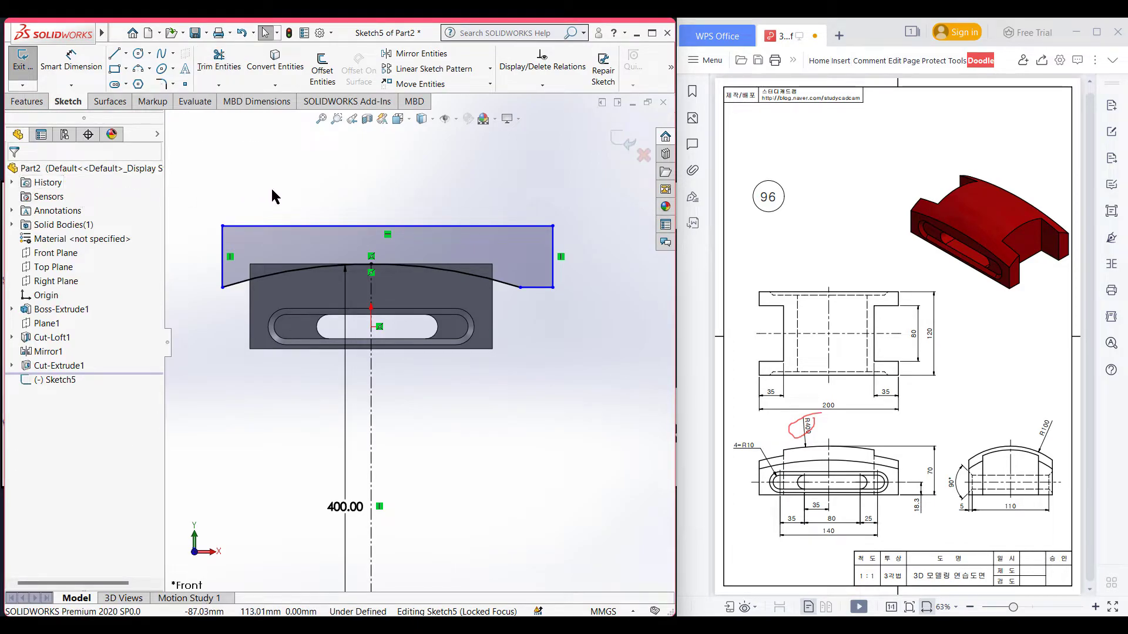
Step: Cut-extrude the region above the R400 arc through the block with the Through All - Both end condition
key("ctrl+7")
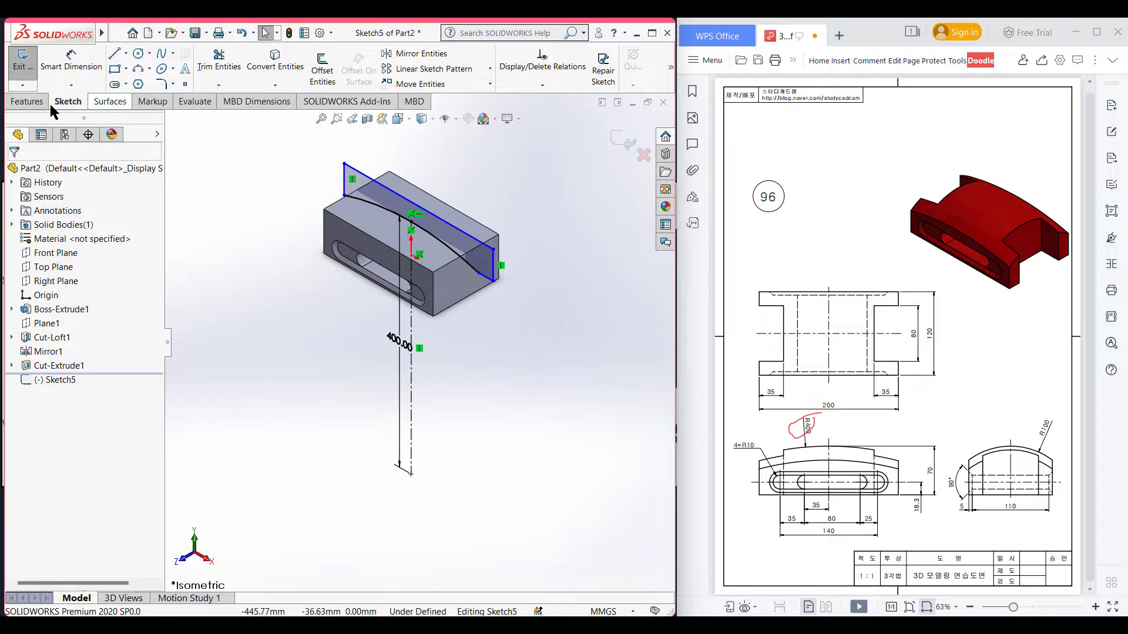
left_click(25, 103)
left_click(196, 73)
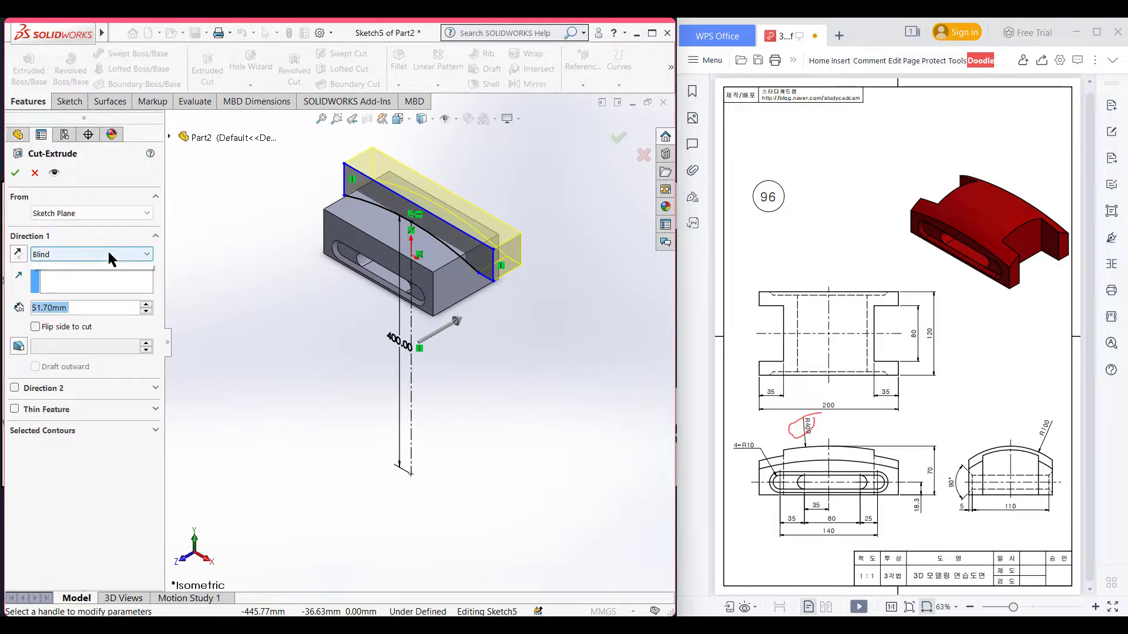
left_click(108, 252)
left_click(108, 288)
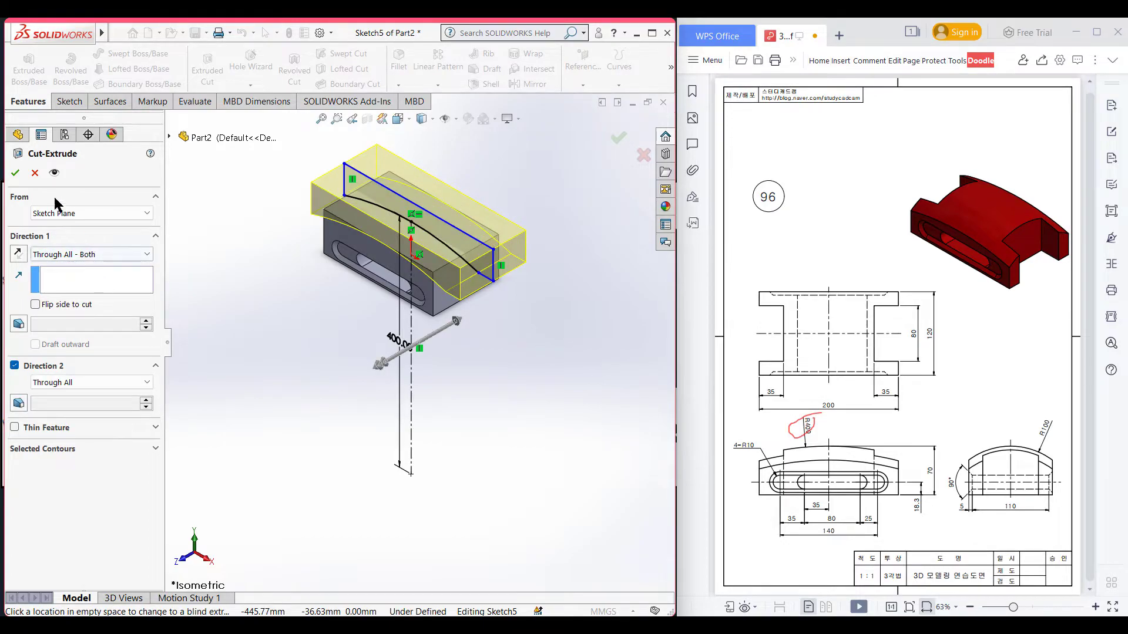
left_click(15, 172)
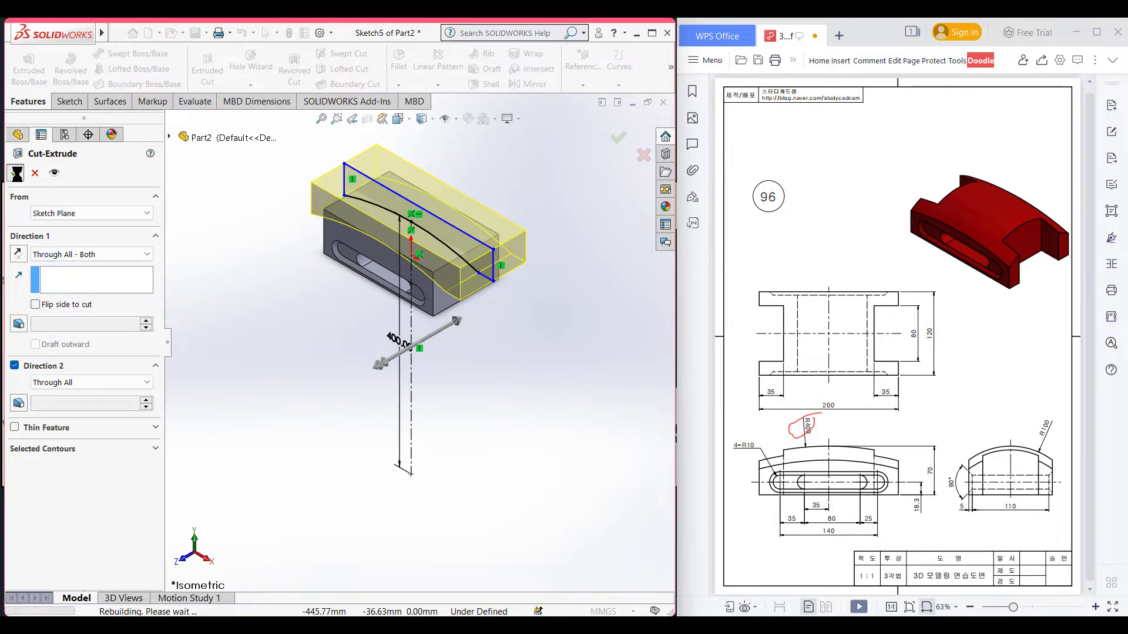
left_click(249, 319)
key("f")
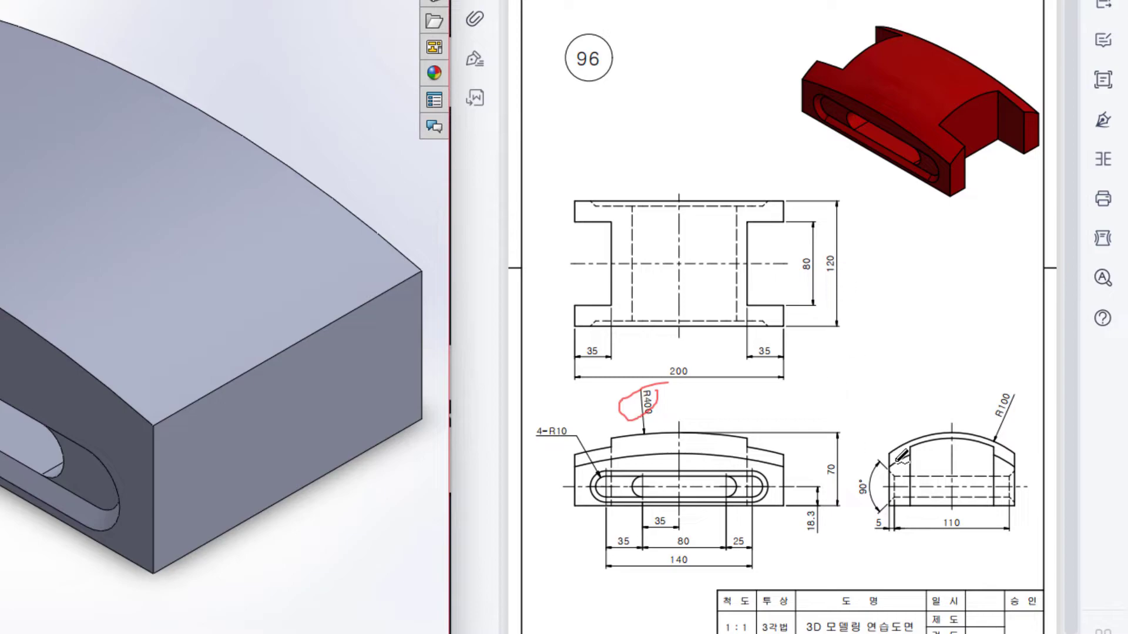
Step: Circle the drawing's side view and its R100 callout, and trace the R100 top arc
mouse_move(966, 353)
left_mouse_down()
mouse_move(840, 435)
mouse_move(995, 612)
mouse_move(1078, 399)
mouse_move(944, 347)
left_mouse_up()
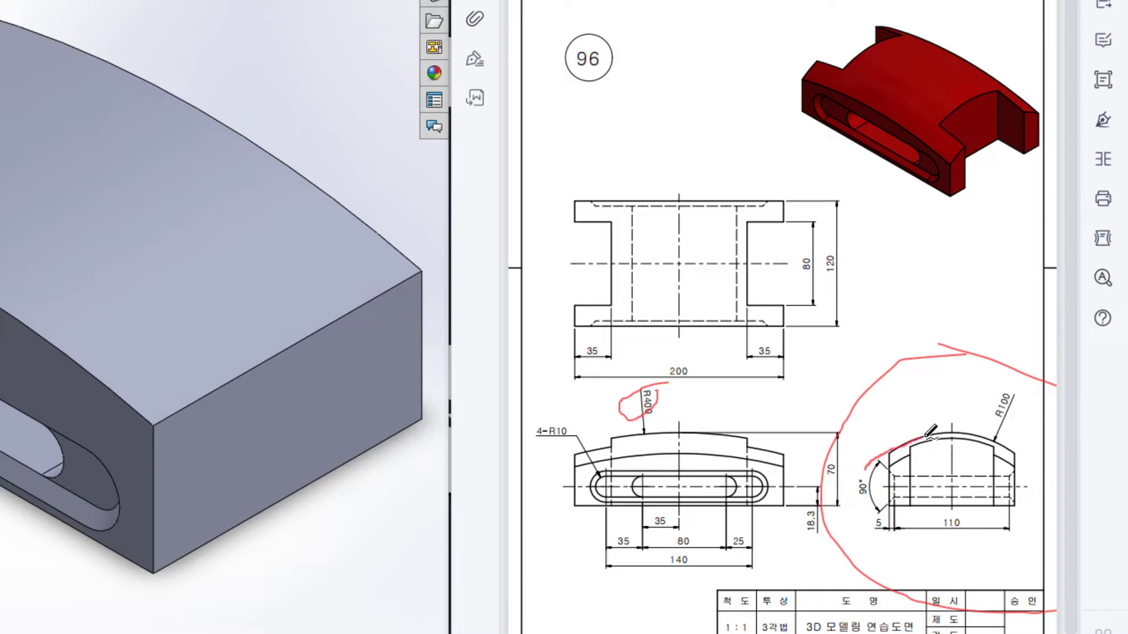
left_click_drag(986, 438, 1028, 474)
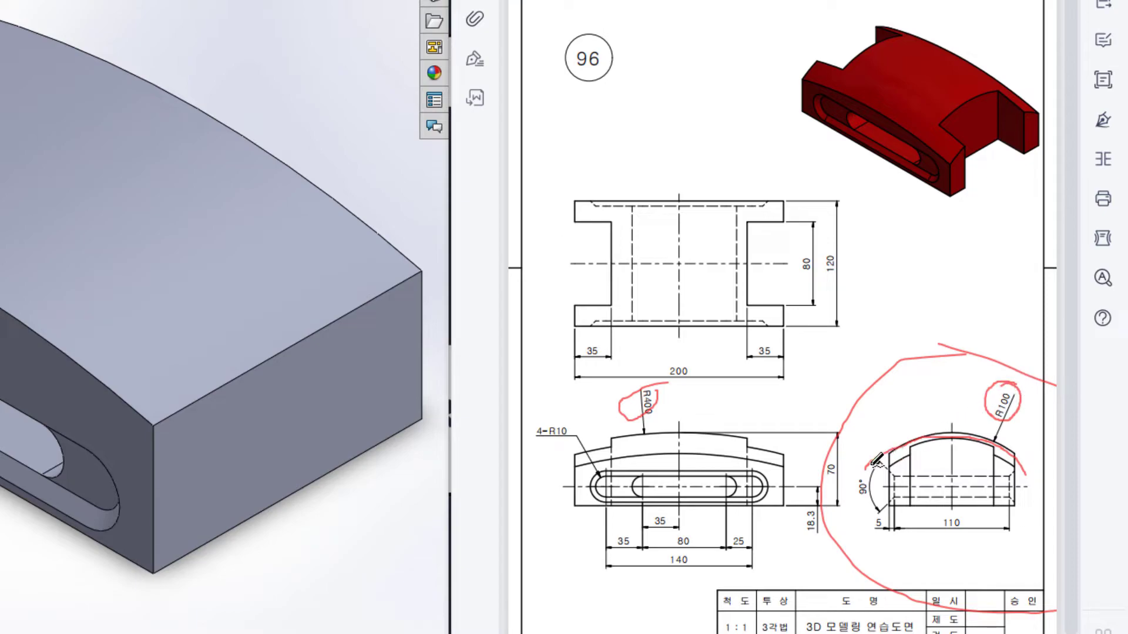
left_click_drag(886, 454, 939, 437)
mouse_move(982, 436)
left_mouse_down()
mouse_move(1019, 452)
mouse_move(1025, 470)
left_mouse_up()
Step: Outline and mark the area above the R100 arc in the drawing's side view, and encircle the front view
mouse_move(869, 468)
left_mouse_down()
mouse_move(869, 418)
mouse_move(1006, 403)
mouse_move(1021, 404)
mouse_move(1023, 461)
left_mouse_up()
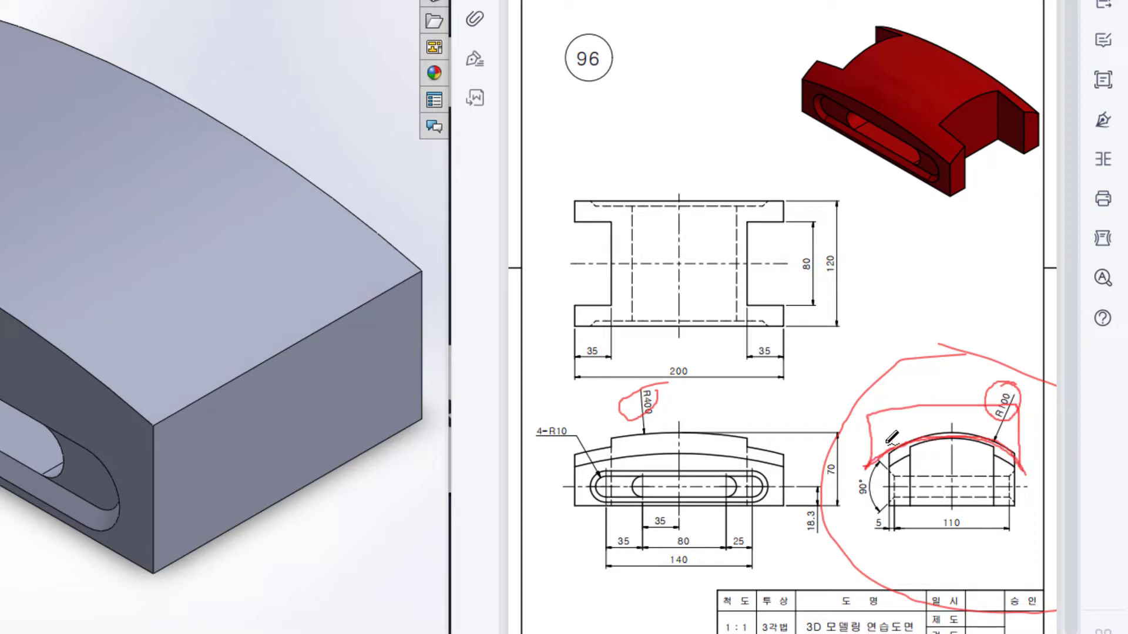
left_click_drag(669, 390, 719, 397)
mouse_move(637, 405)
left_mouse_down()
mouse_move(739, 510)
mouse_move(670, 420)
left_mouse_up()
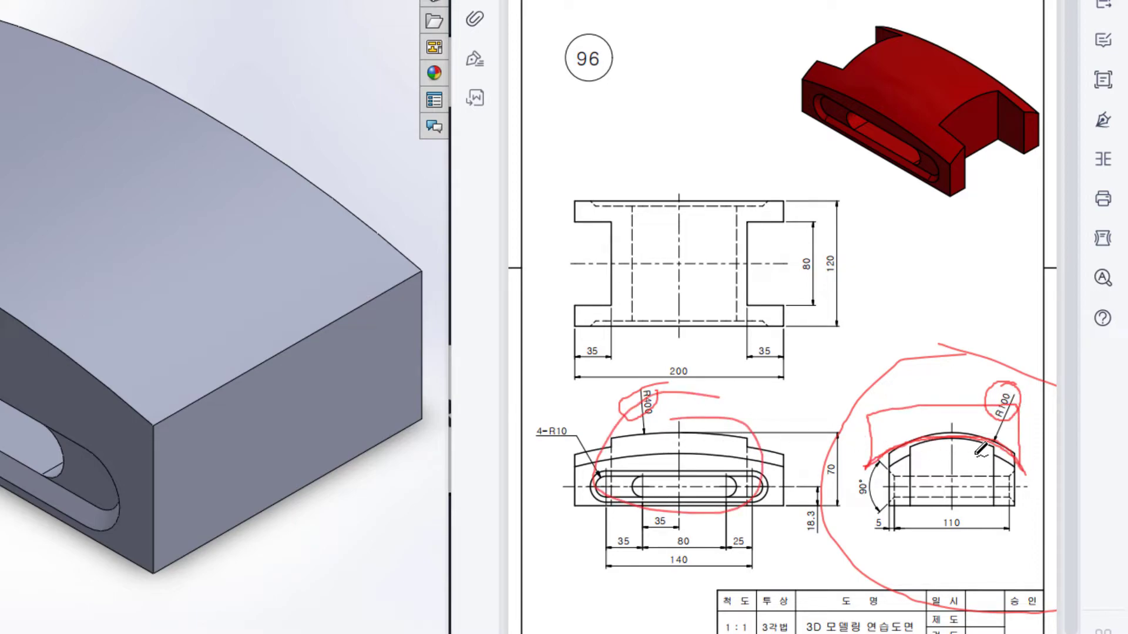
mouse_move(903, 409)
left_mouse_down()
mouse_move(870, 437)
mouse_move(912, 414)
mouse_move(893, 445)
mouse_move(942, 412)
mouse_move(917, 439)
left_mouse_up()
left_click_drag(974, 413, 955, 439)
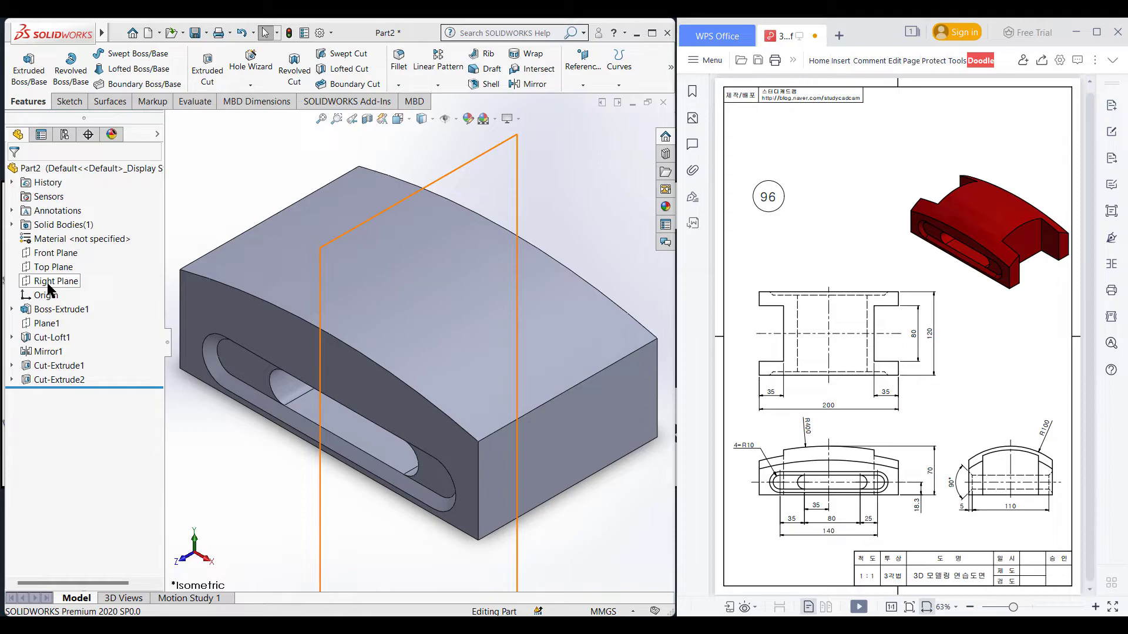
Step: Start a new sketch on the Right Plane and view the block square to that plane
right_click(49, 284)
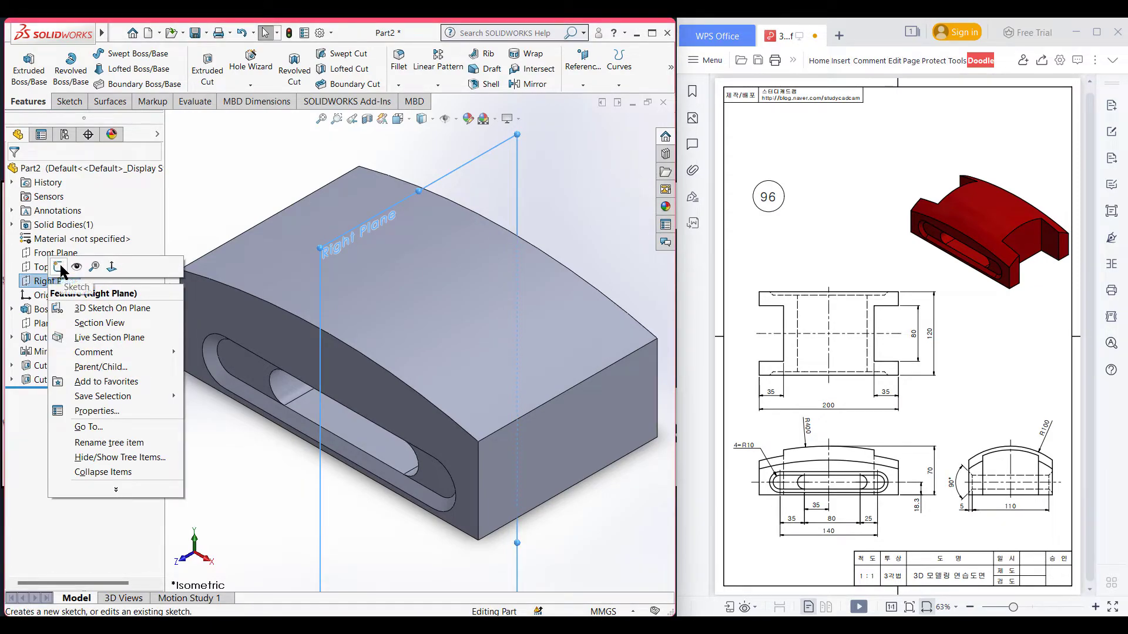
left_click(60, 268)
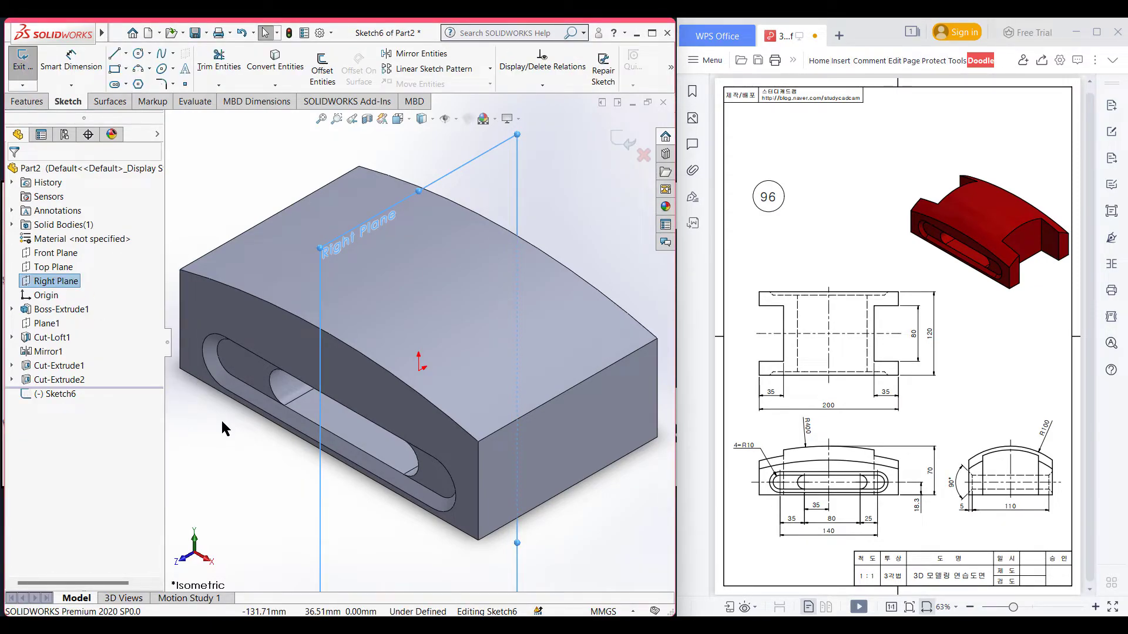
key("ctrl+8")
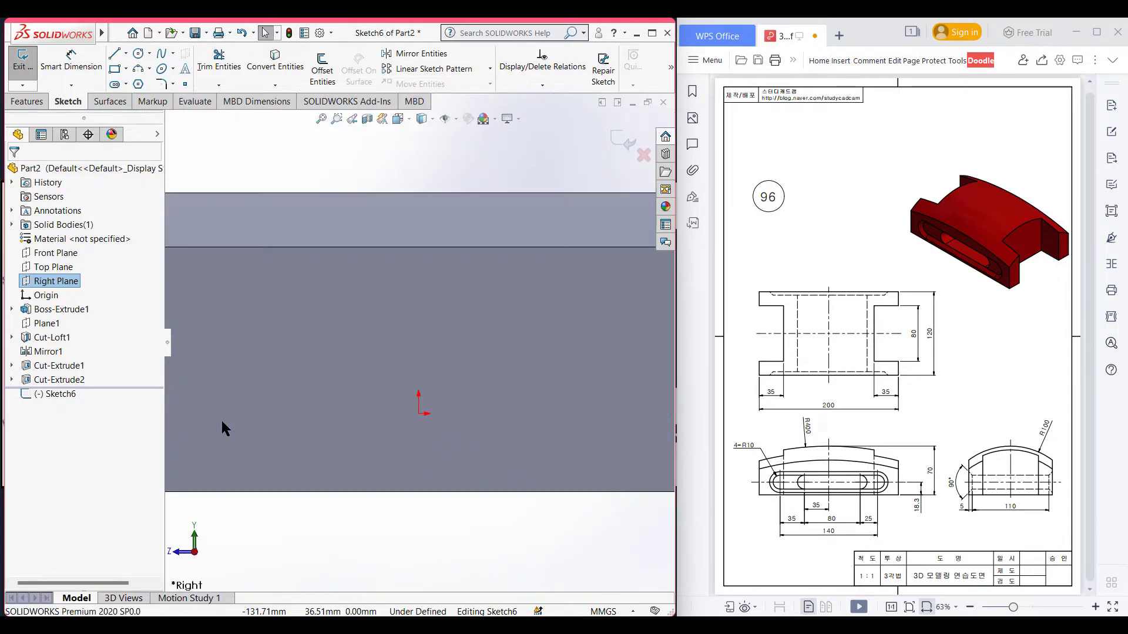
scroll(264, 409, "up", 2)
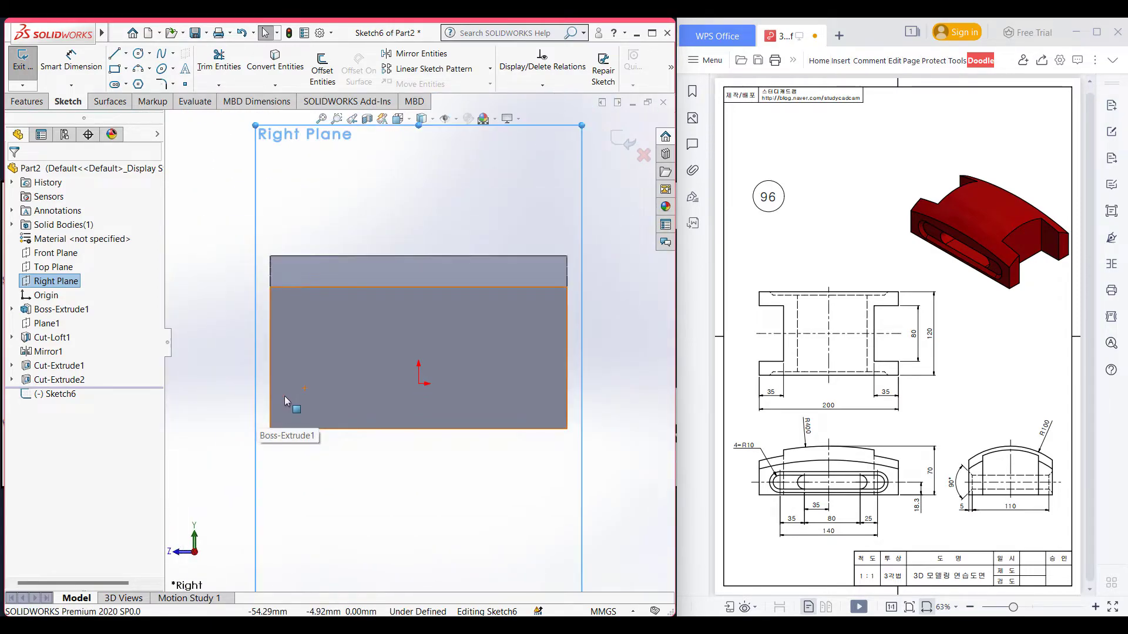
left_click(202, 237)
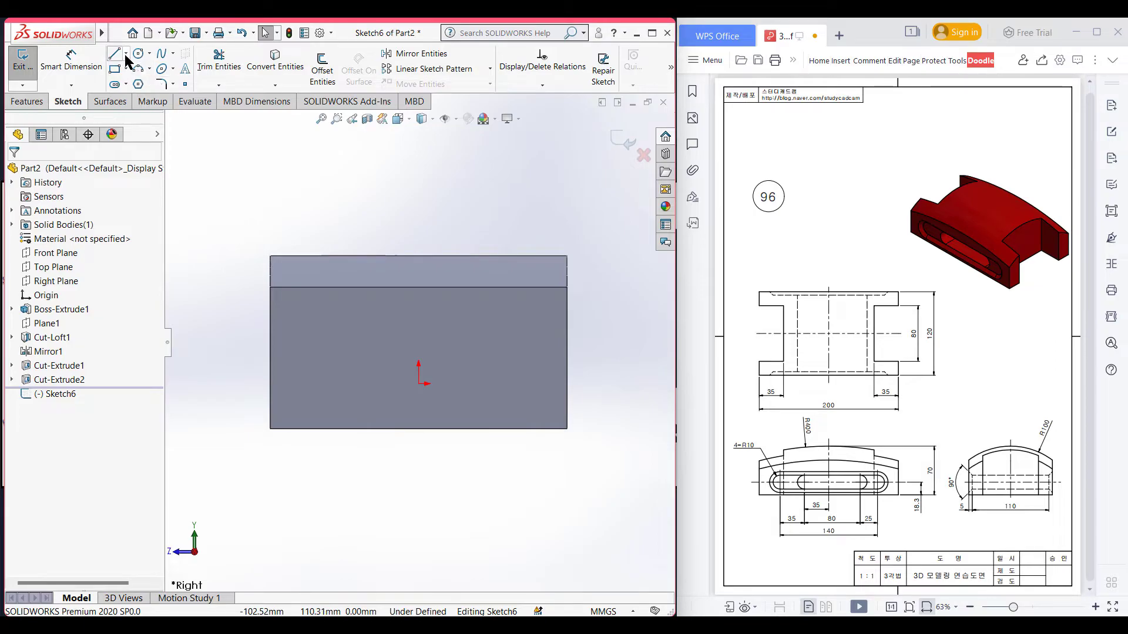
Step: Draw a vertical centerline 100 mm long downward from the midpoint of the block's top edge
left_click(126, 54)
left_click(141, 83)
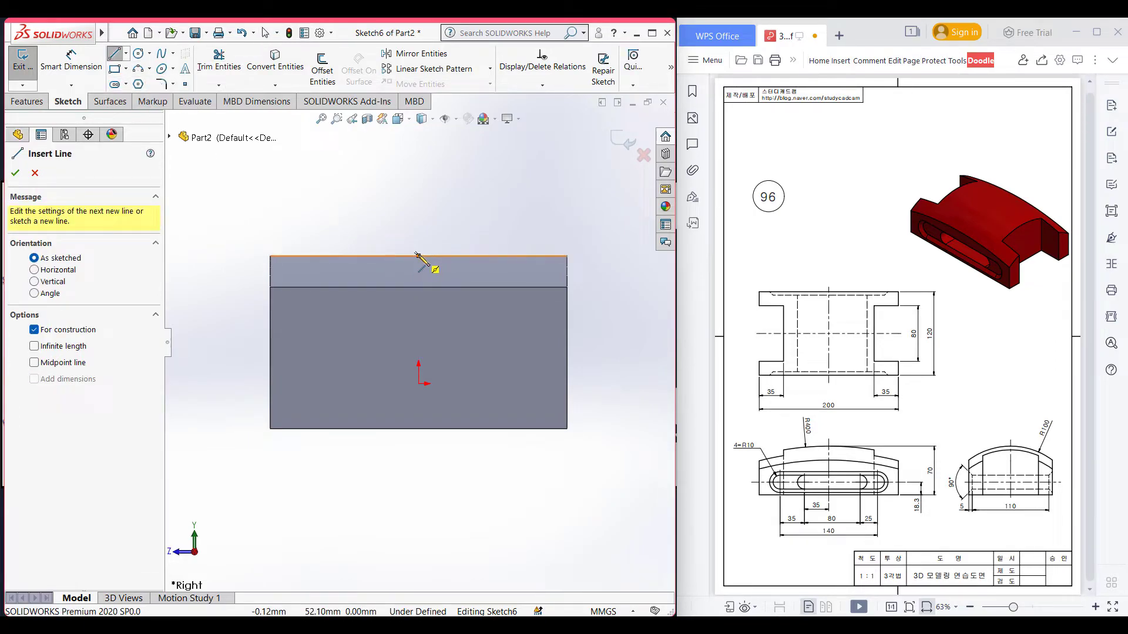
left_click(418, 256)
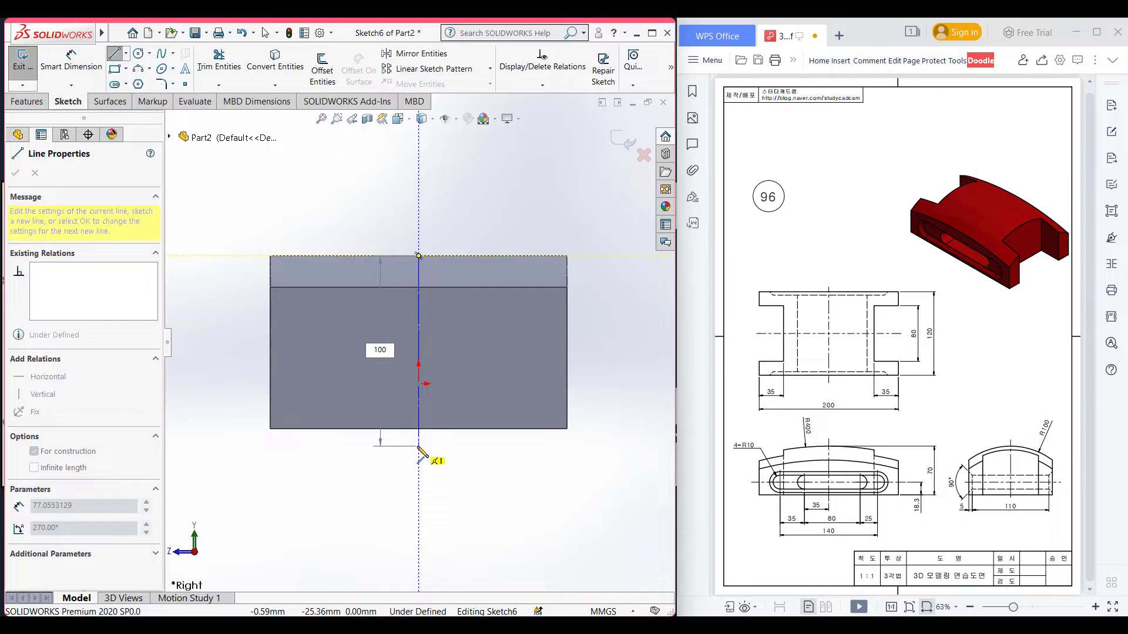
type("100")
key("Return")
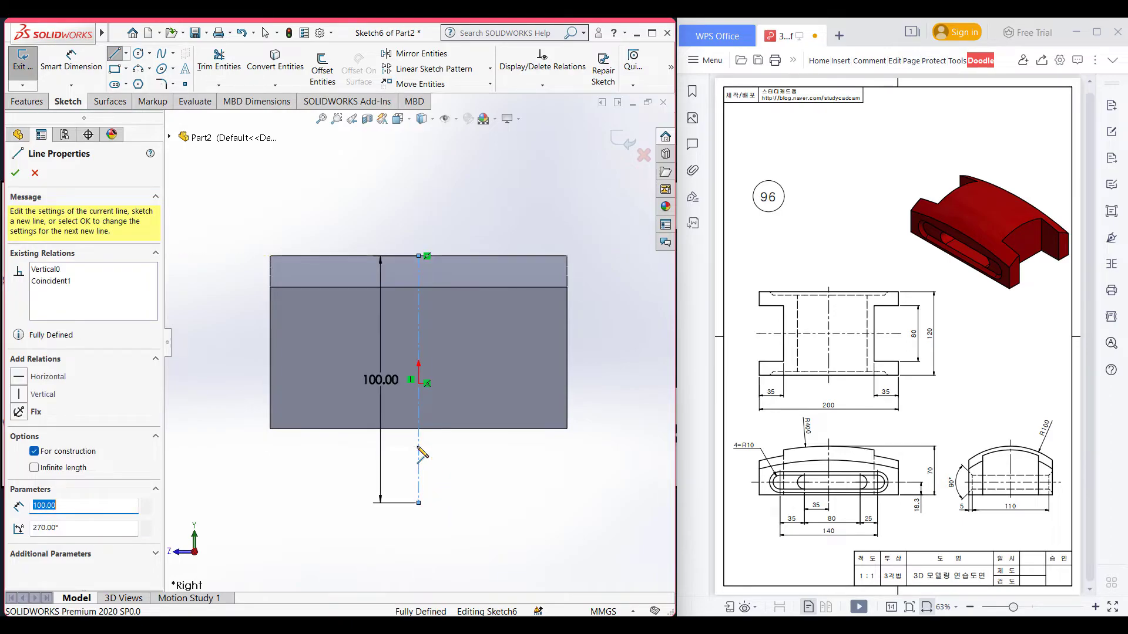
key("Escape")
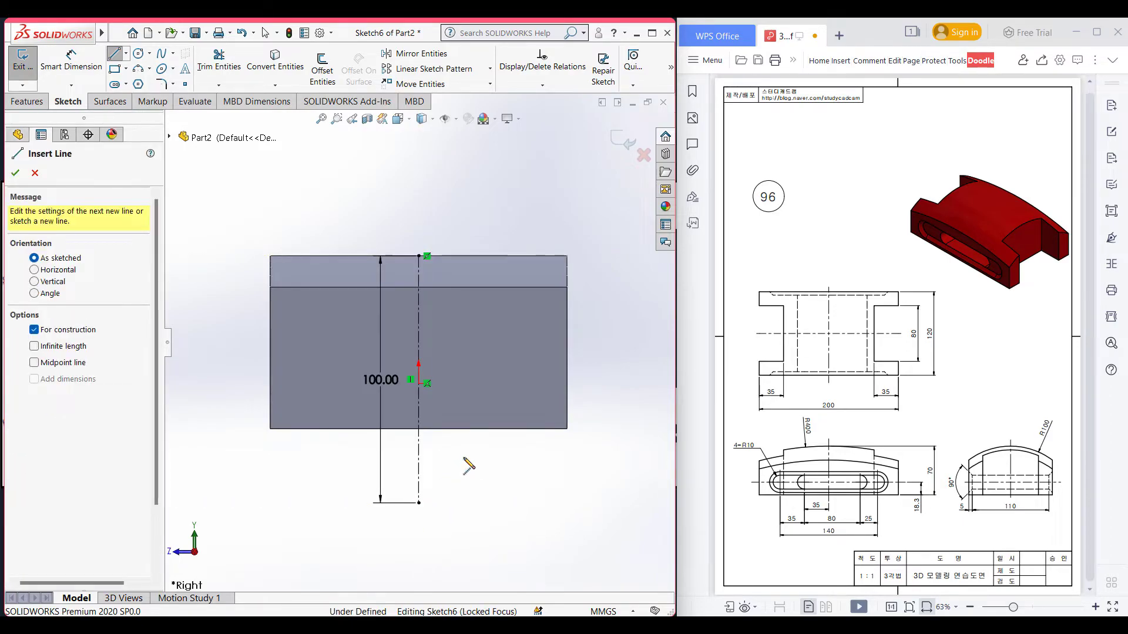
Step: Draw a circle of radius 100 mm centred on the centerline's lower end and passing through its upper end
left_click(138, 53)
left_click(419, 503)
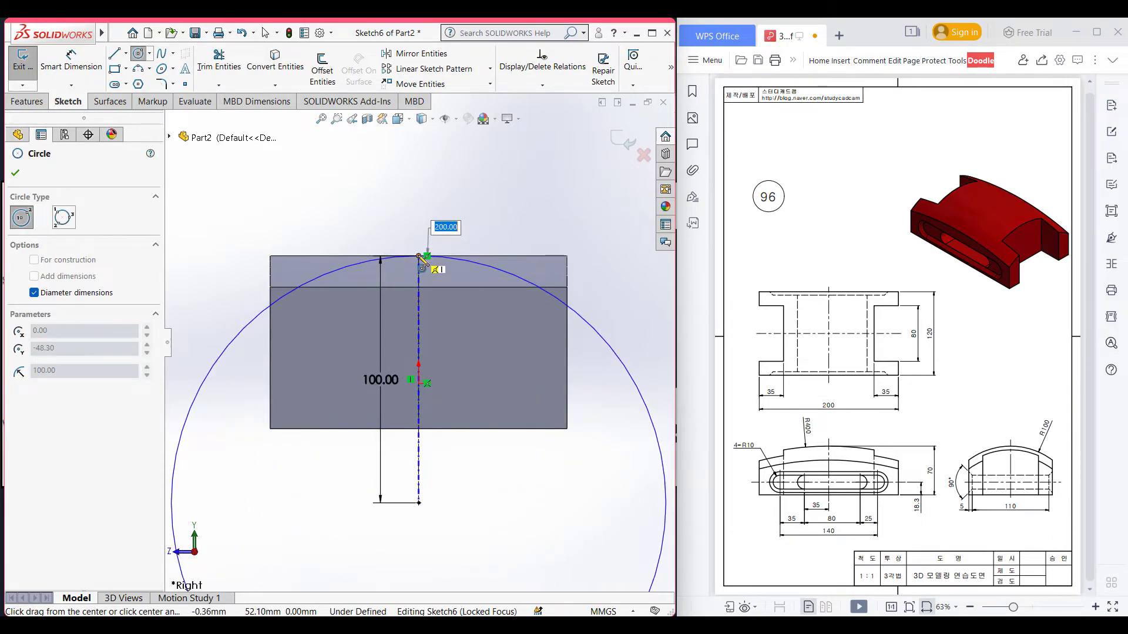
left_click(419, 258)
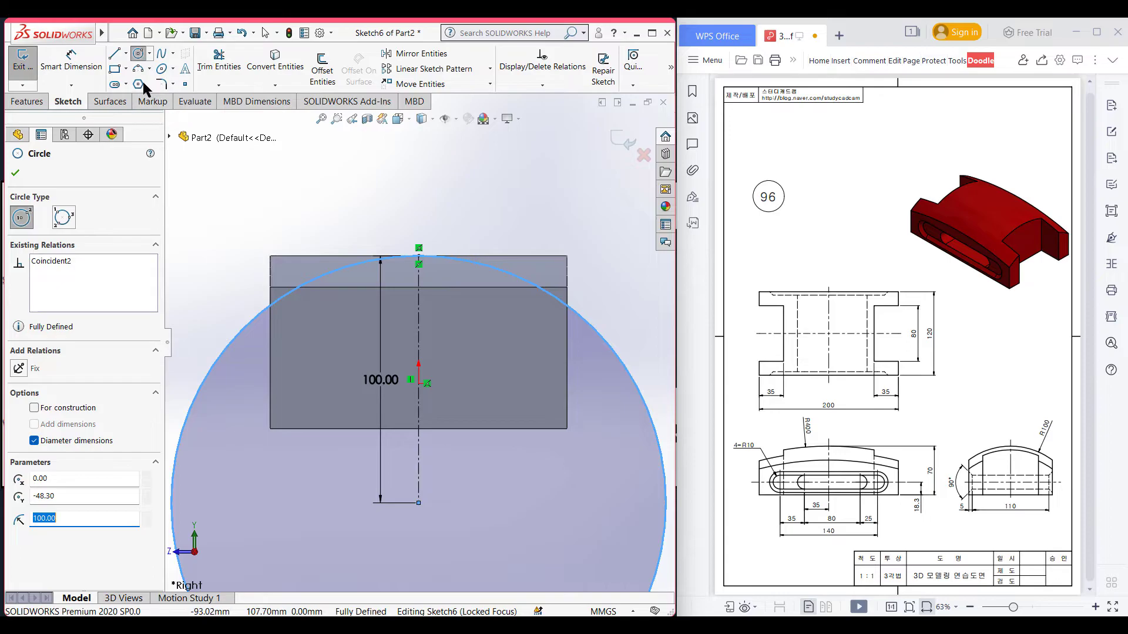
Step: Draw a corner rectangle from the R100 circle left of the block to above its upper right corner, covering the block's top
left_click(115, 68)
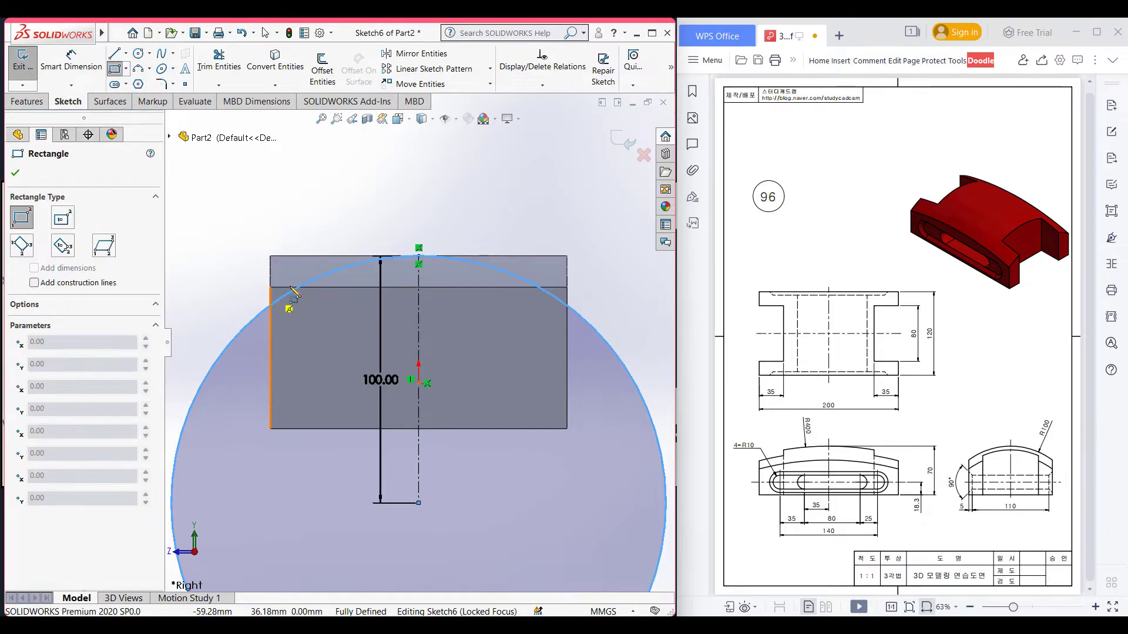
left_click(256, 317)
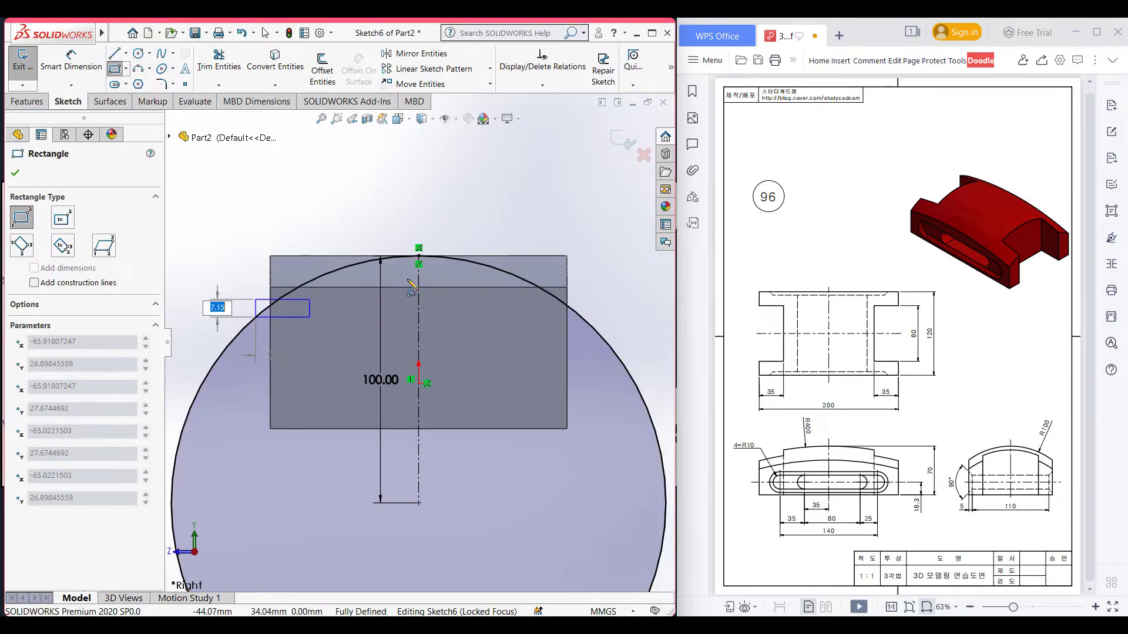
left_click(606, 218)
right_click_drag(640, 286, 635, 325)
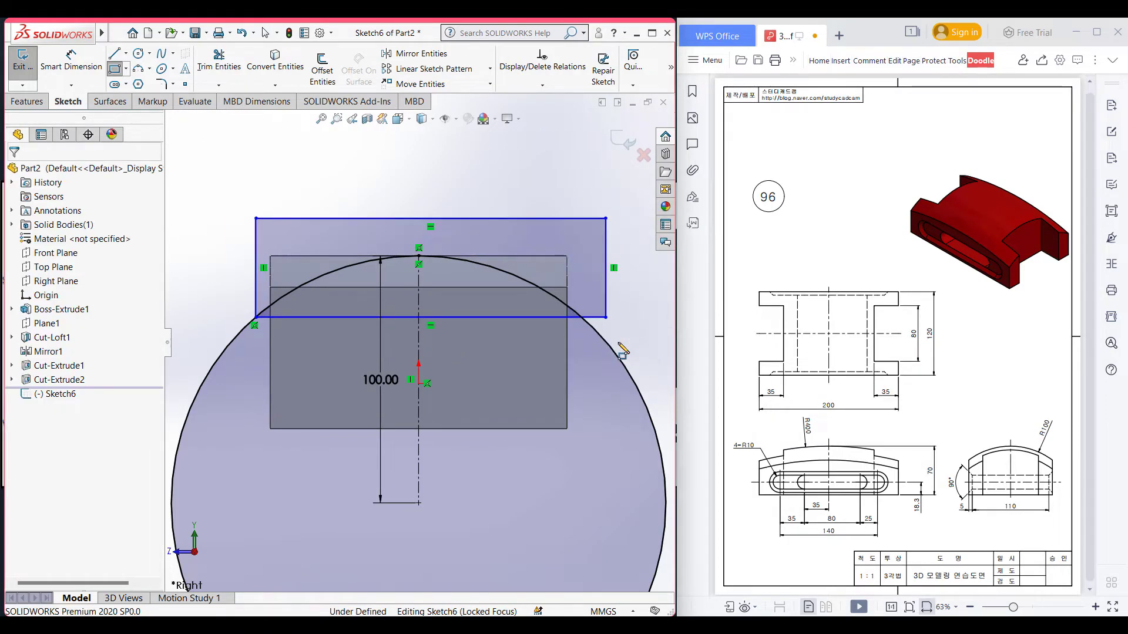
Step: Trim the R100 circle and the rectangle's lower edge to leave a closed profile above the arc, and view the block isometrically
mouse_move(622, 352)
left_mouse_down()
mouse_move(592, 369)
mouse_move(517, 348)
left_mouse_up()
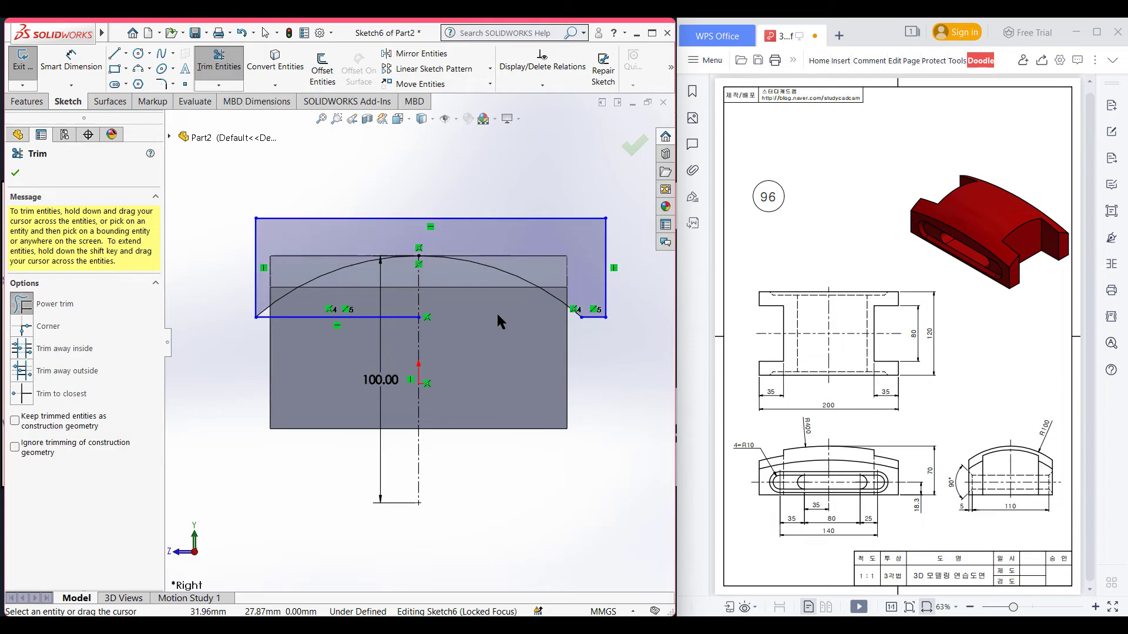
left_click_drag(348, 322, 344, 309)
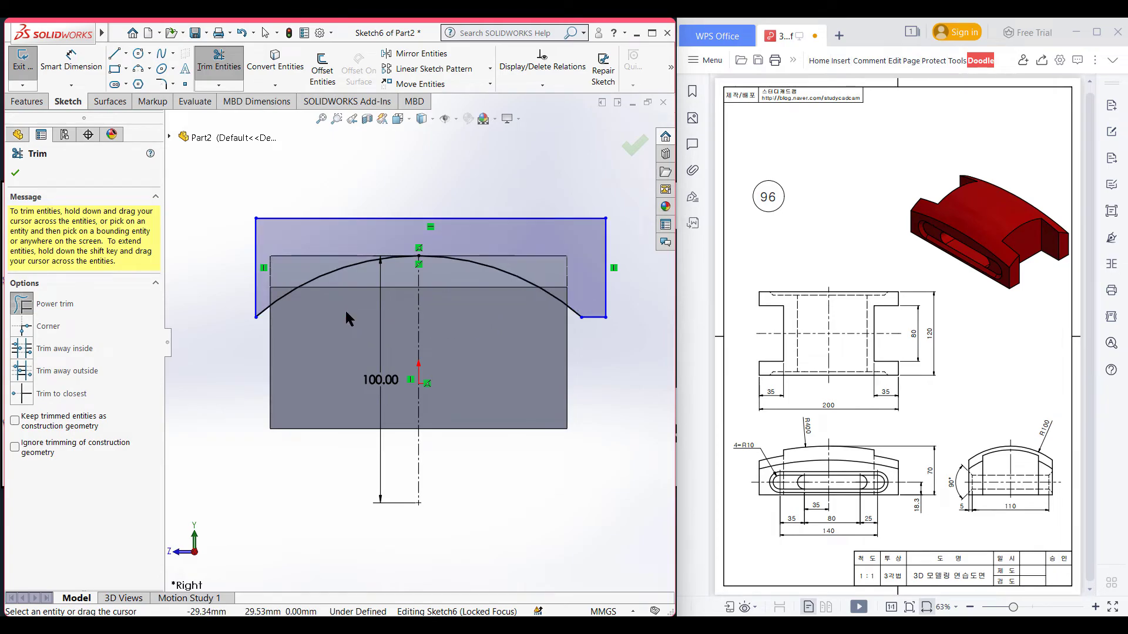
left_click(15, 173)
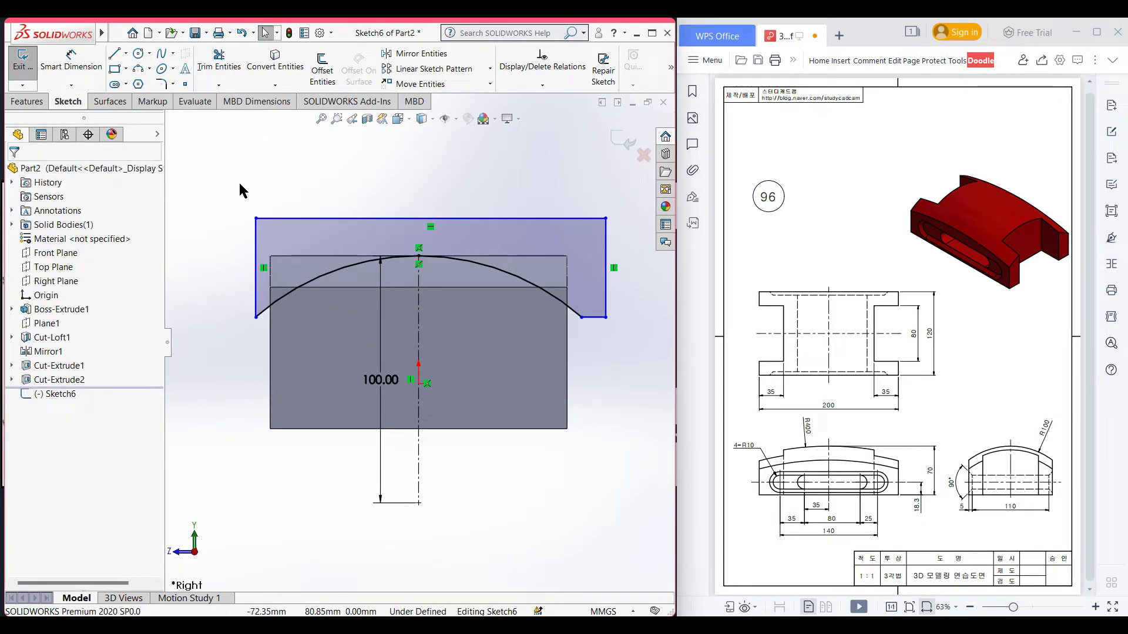
key("ctrl+7")
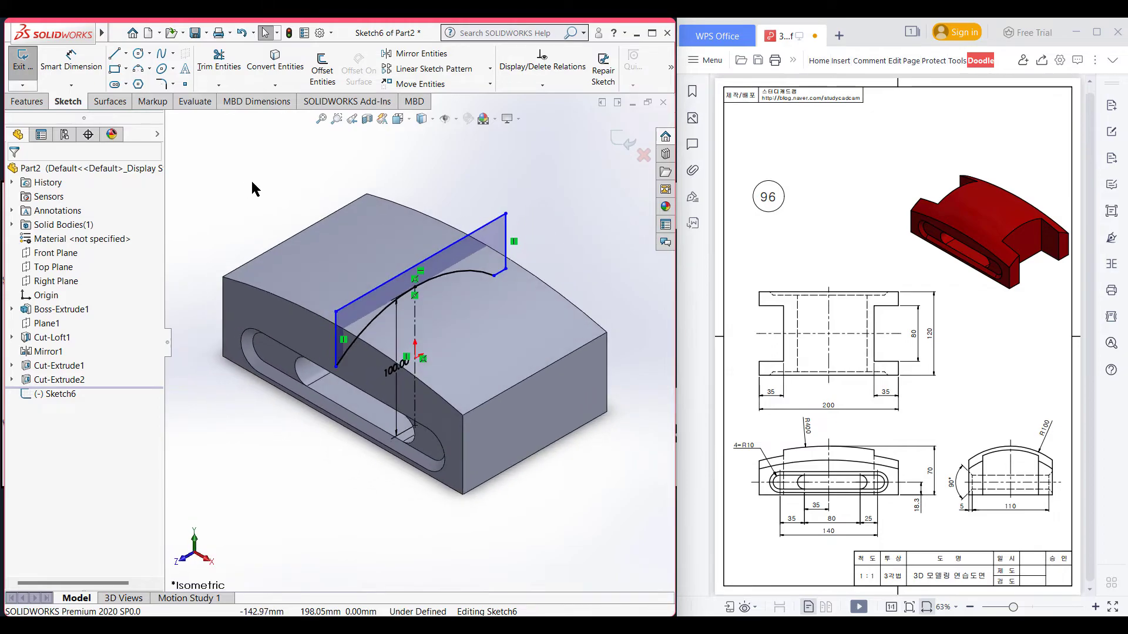
Step: Trace the R100 and R400 arcs freehand on the side and front views of the reference drawing in WPS Office
left_click_drag(970, 462, 1000, 448)
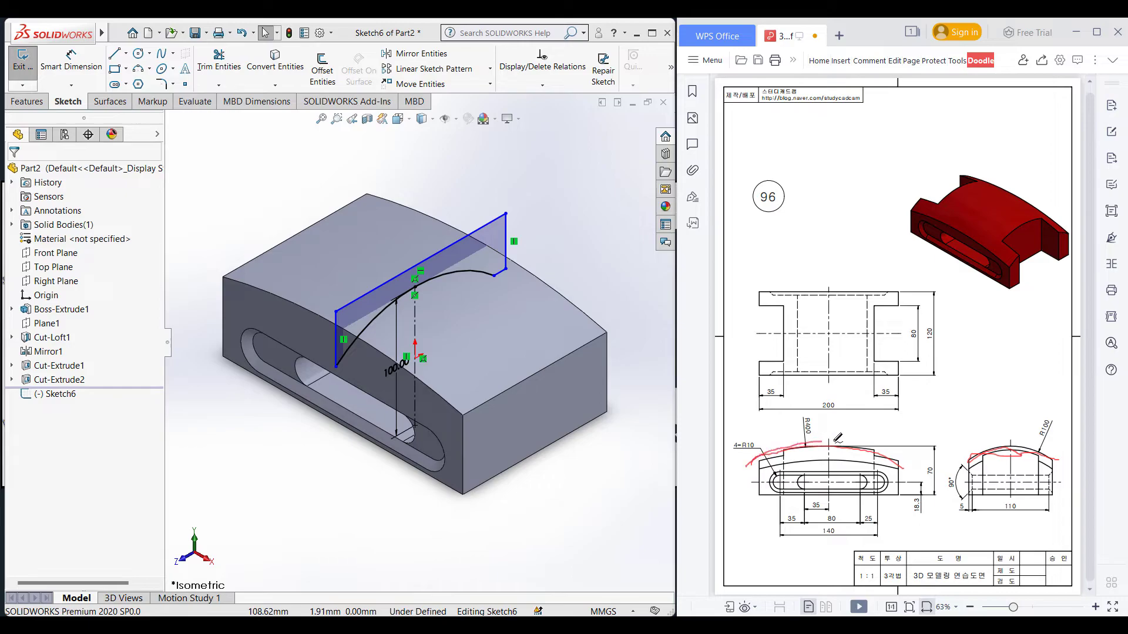
left_click_drag(835, 443, 899, 455)
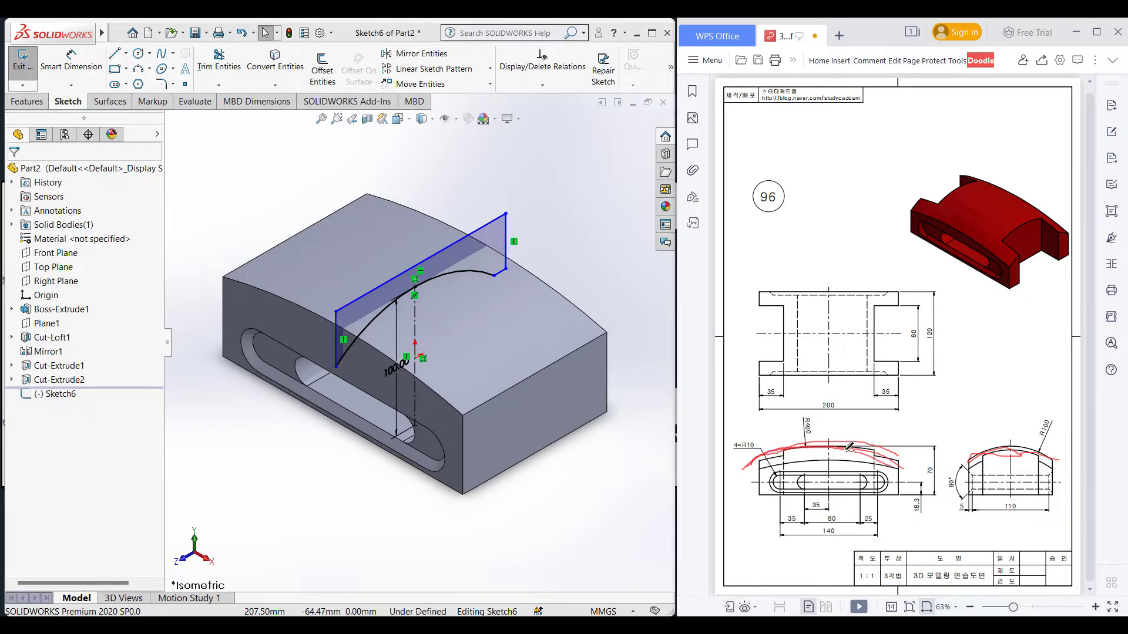
Step: Close the sketch in SOLIDWORKS and make a swept cut of its profile along the block's curved front top edge in both directions
left_click(41, 104)
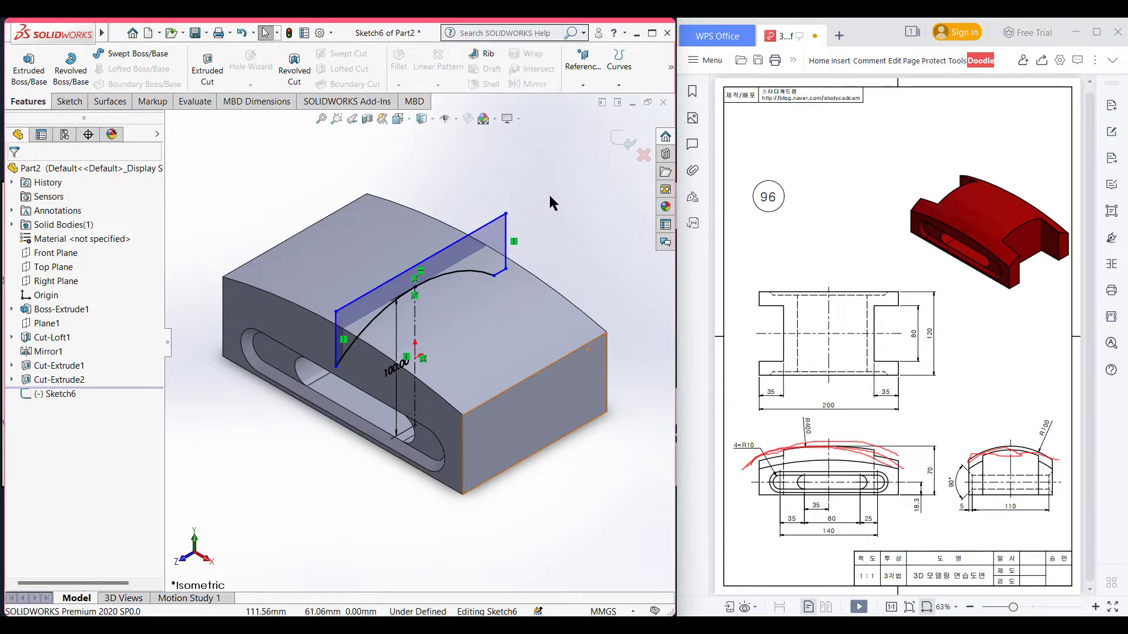
left_click(618, 145)
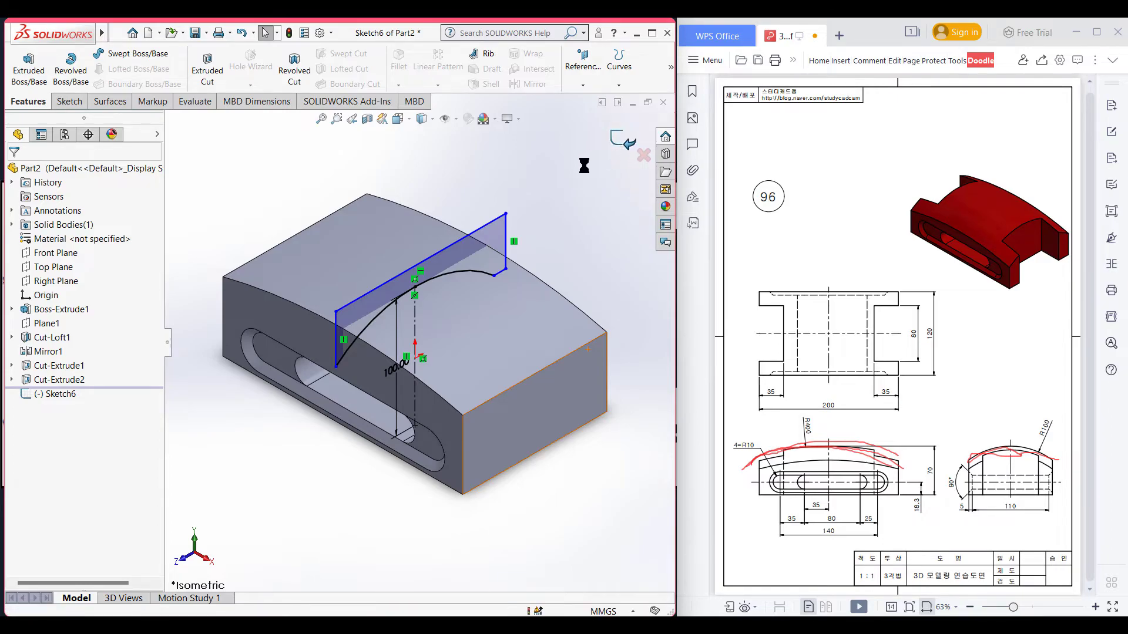
left_click(556, 220)
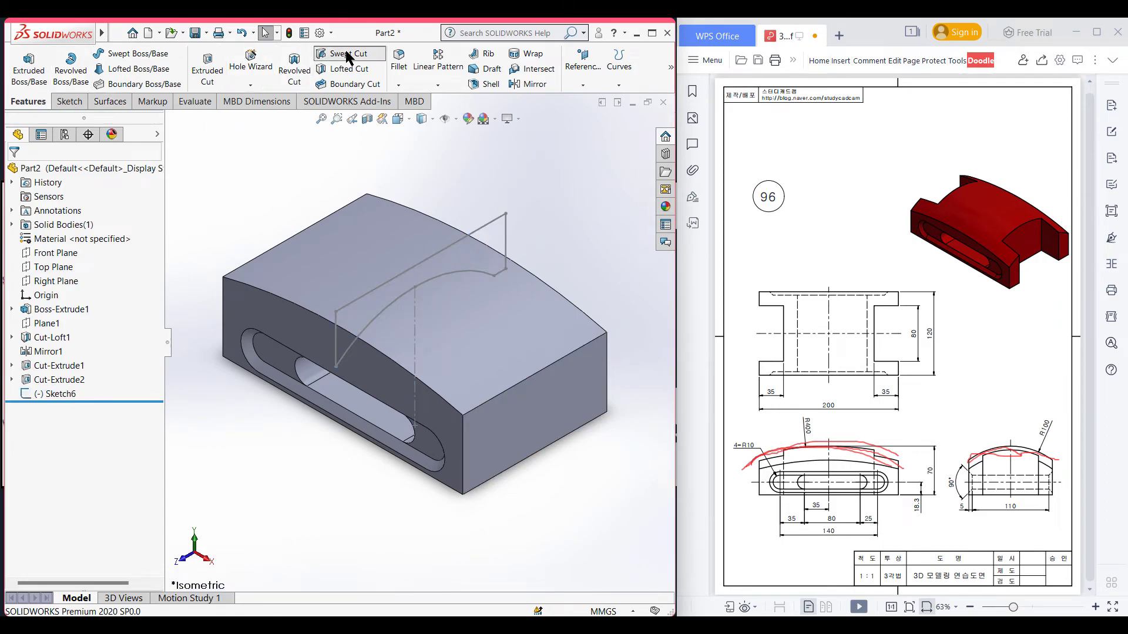
left_click(345, 54)
left_click(170, 136)
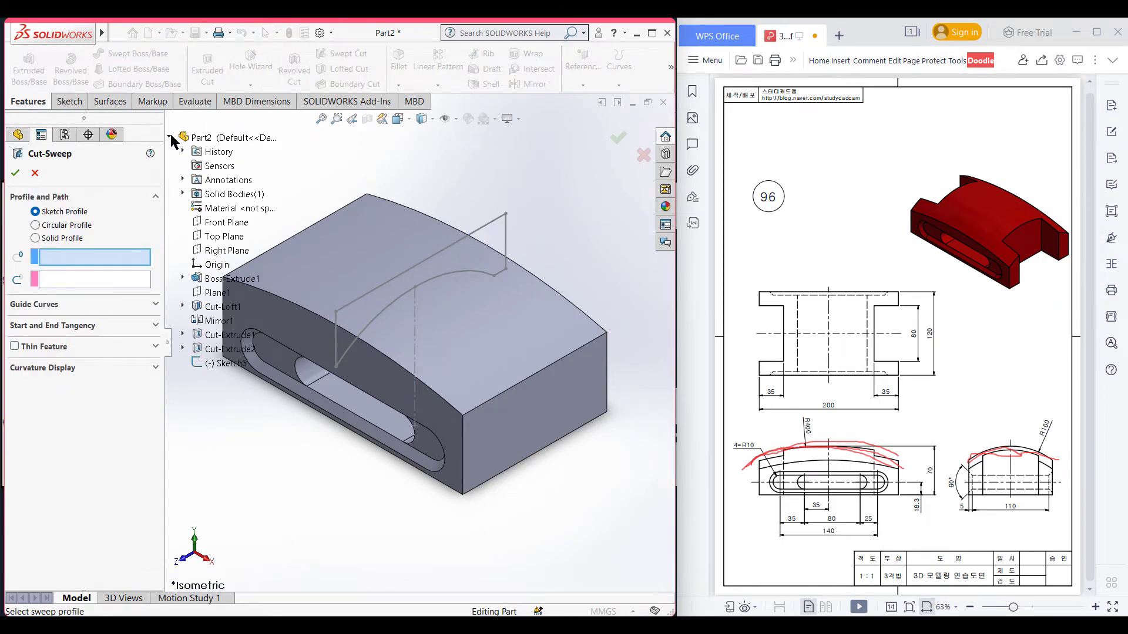
left_click(492, 228)
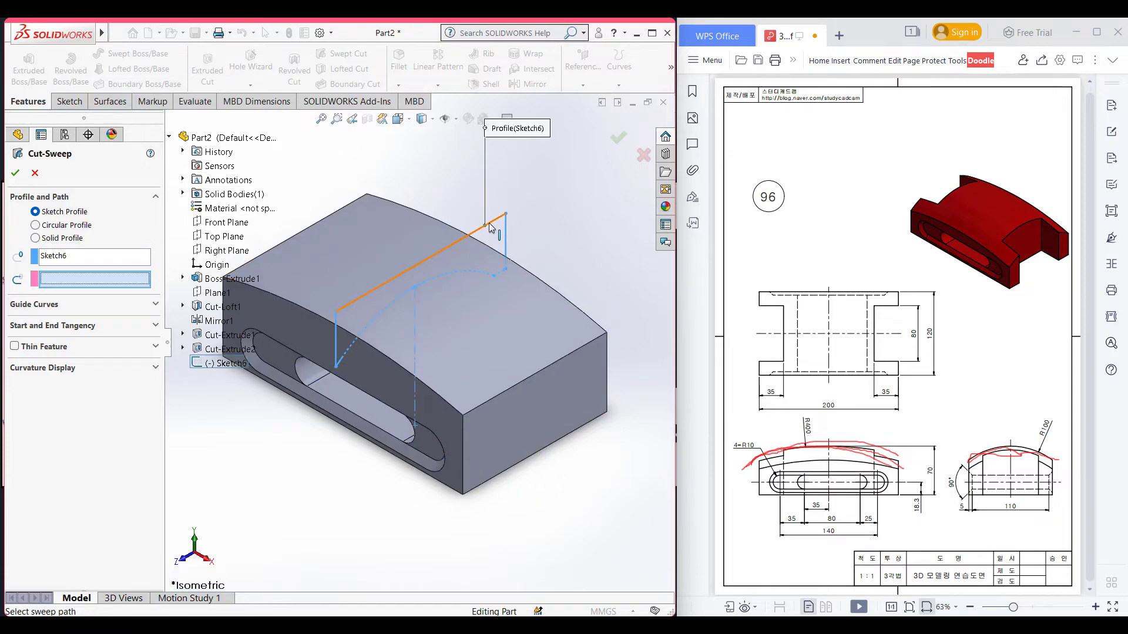
left_click(440, 395)
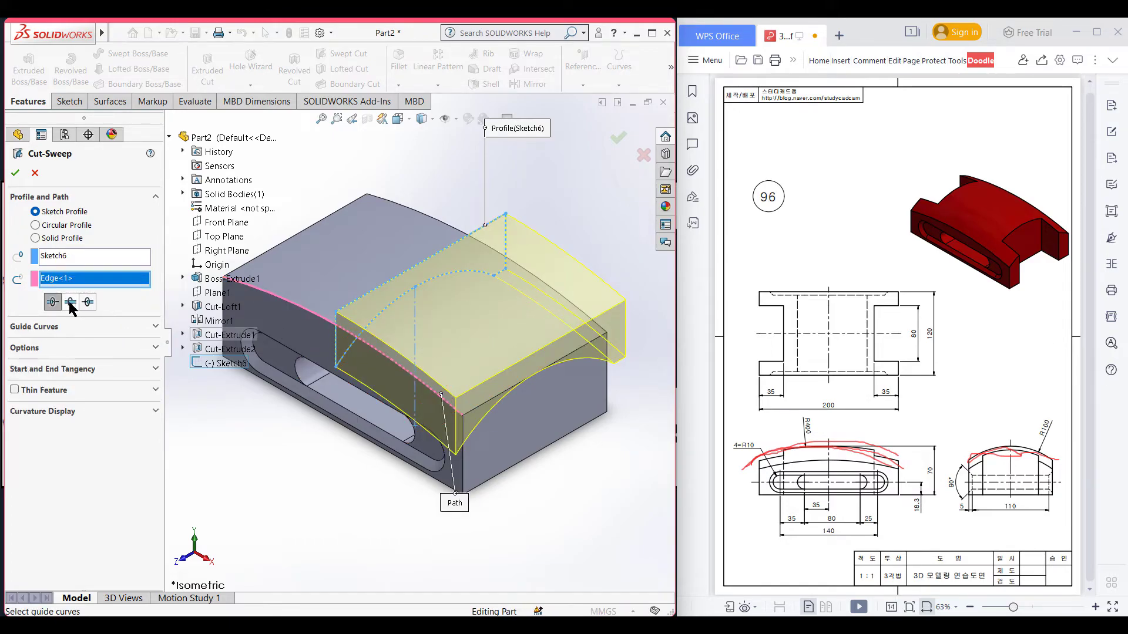
left_click(70, 302)
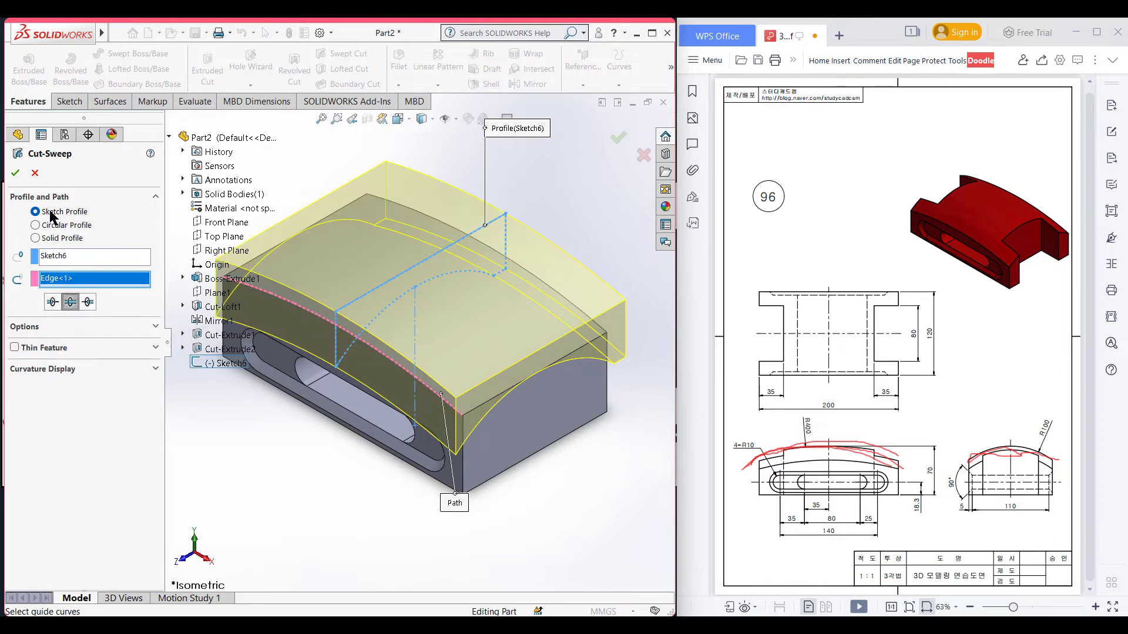
left_click(16, 173)
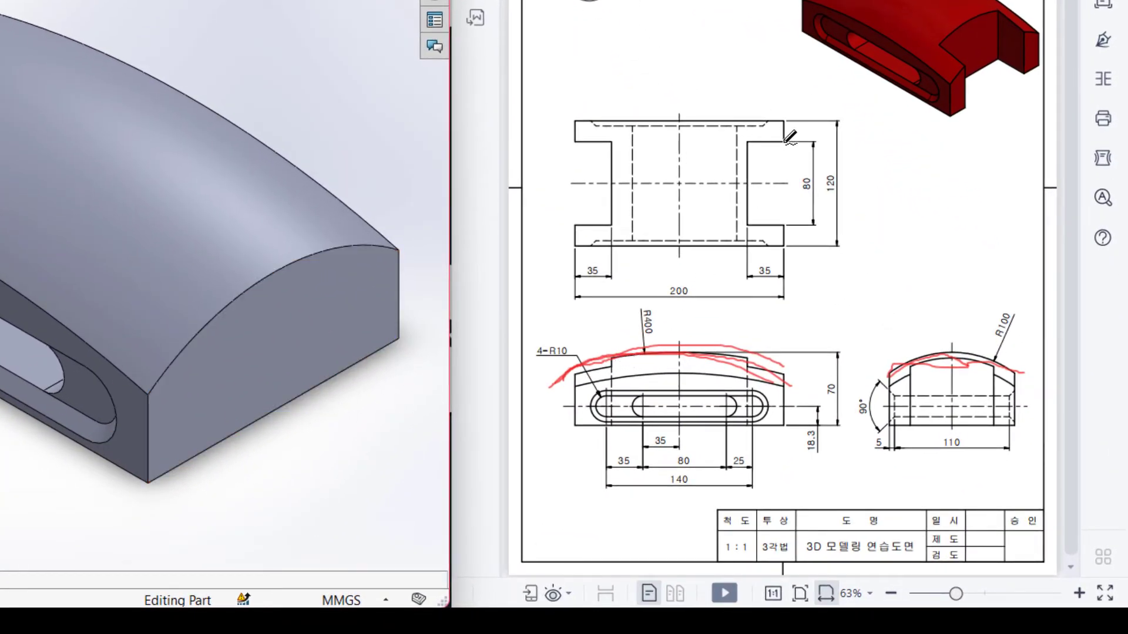
Step: Mark the right-hand notch and its 80 and 35 dimensions on the top view of the reference drawing in WPS Office
mouse_move(785, 141)
left_mouse_down()
mouse_move(757, 142)
mouse_move(735, 168)
mouse_move(735, 226)
mouse_move(783, 228)
mouse_move(787, 141)
mouse_move(765, 140)
left_mouse_up()
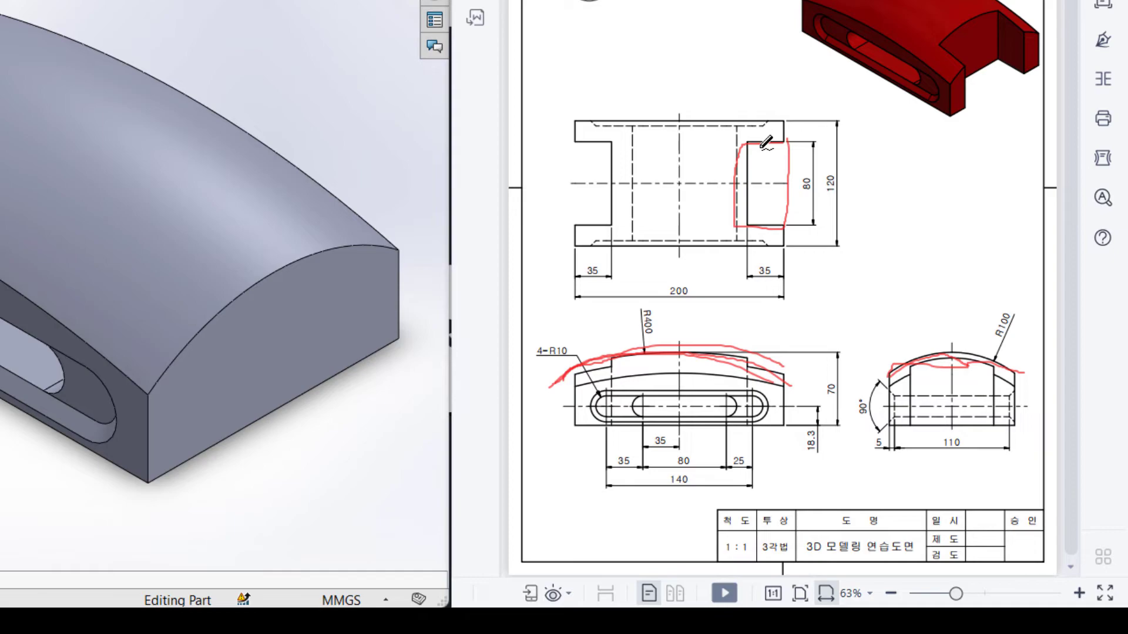
key("ctrl+z")
mouse_move(775, 141)
left_mouse_down()
mouse_move(750, 142)
mouse_move(749, 214)
mouse_move(786, 198)
mouse_move(784, 142)
mouse_move(806, 193)
mouse_move(800, 174)
left_mouse_up()
left_click_drag(768, 264, 771, 286)
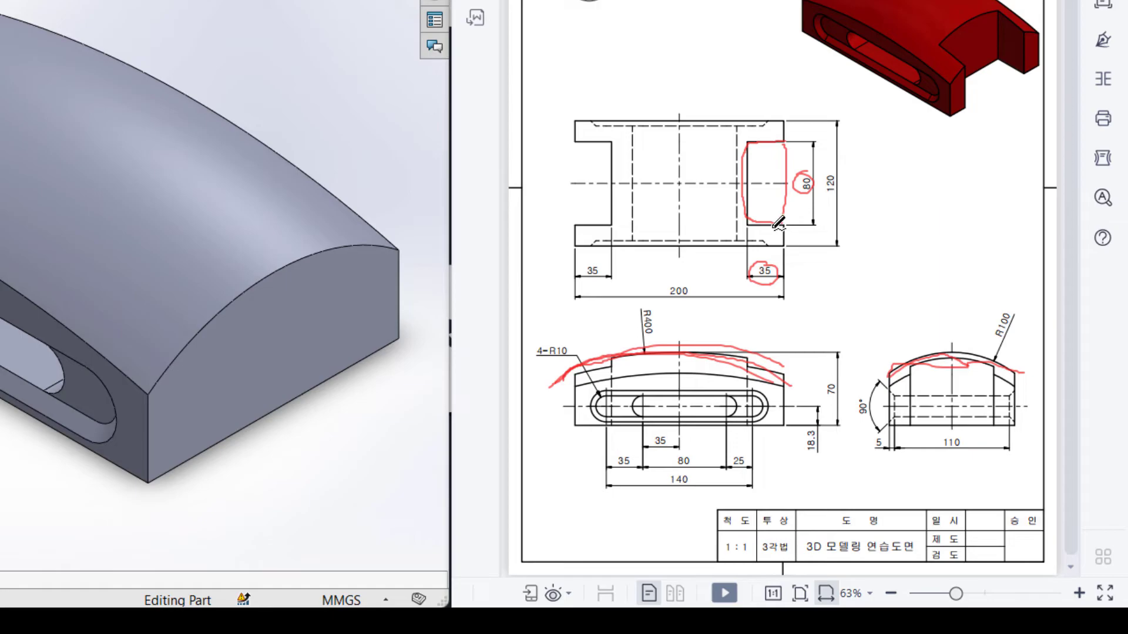
mouse_move(773, 227)
left_mouse_down()
mouse_move(774, 243)
mouse_move(769, 228)
left_mouse_up()
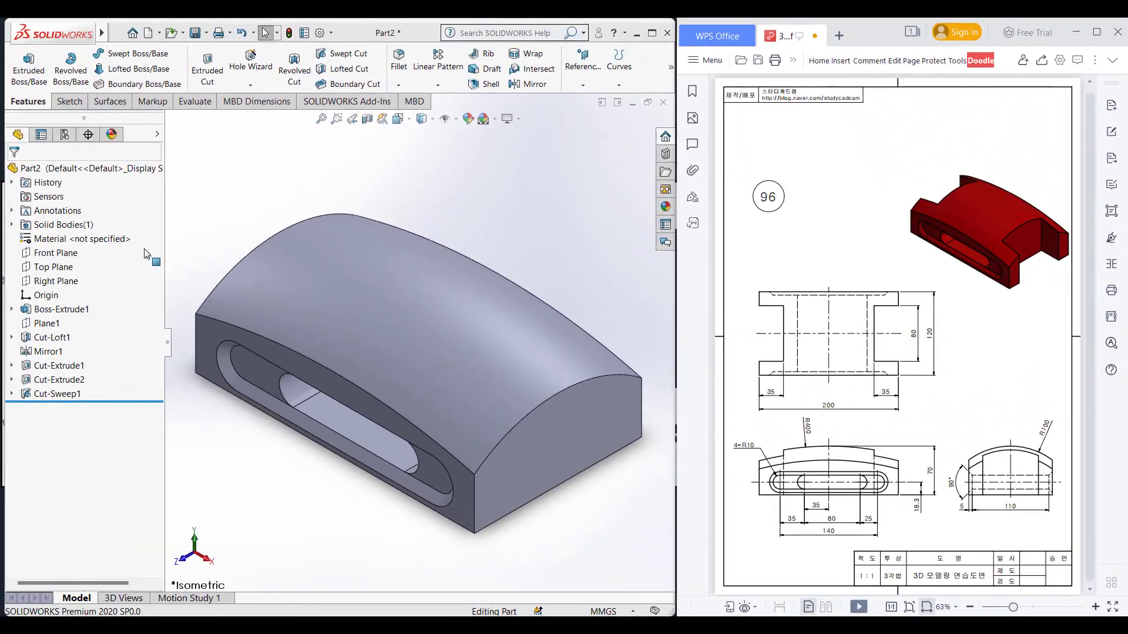
Step: Start a new sketch on the Top Plane in SOLIDWORKS and view the block square to that plane
left_click(46, 267)
right_click(46, 267)
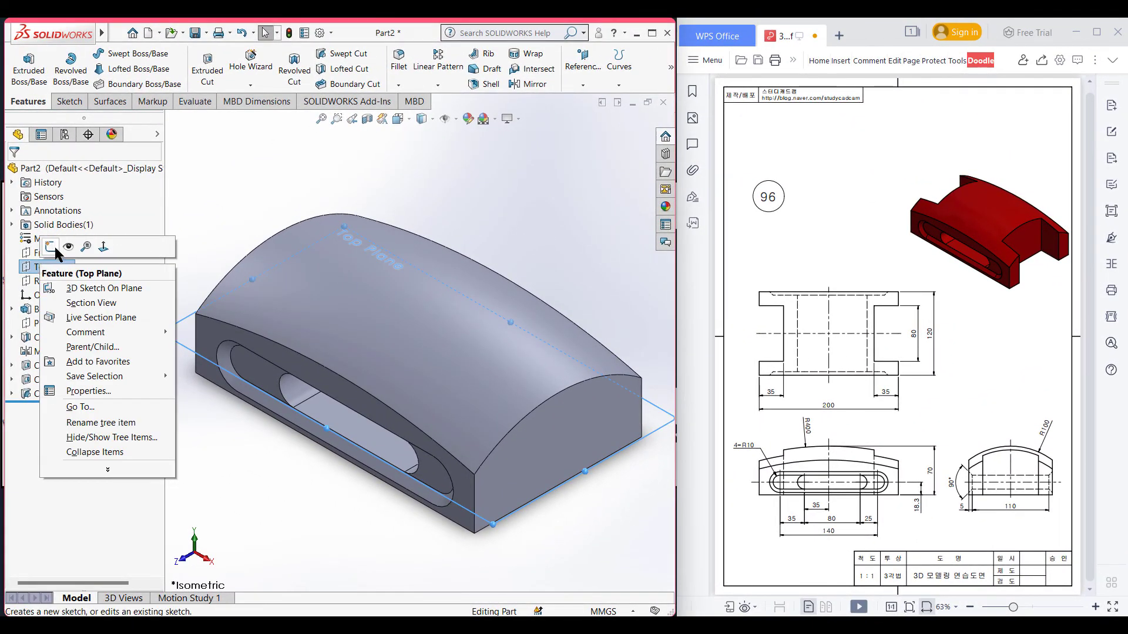
left_click(59, 254)
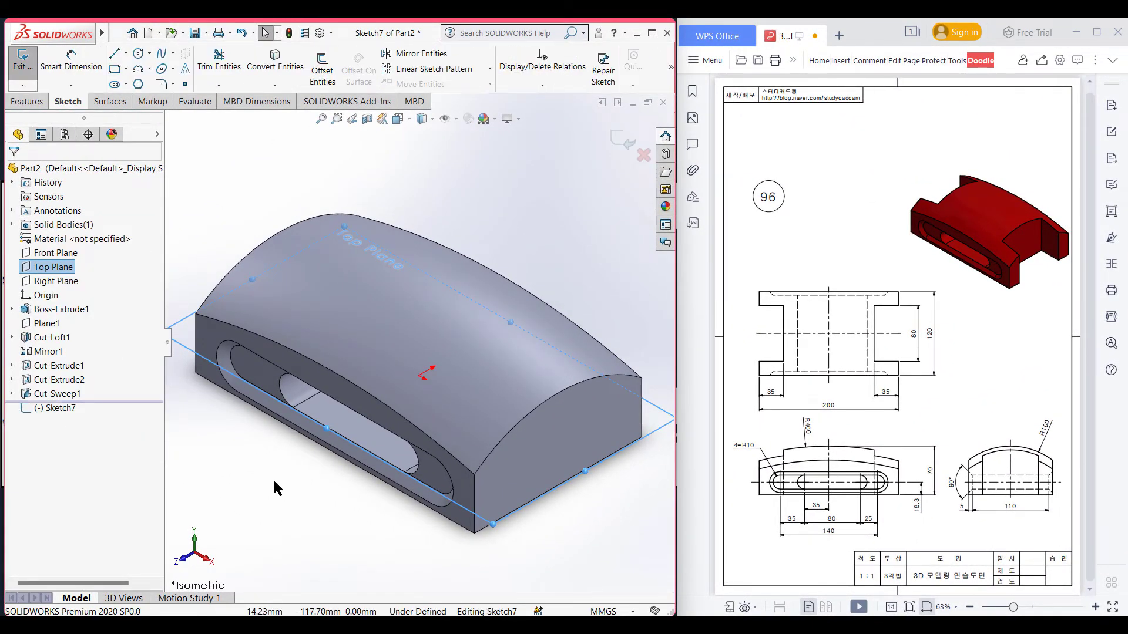
key("ctrl+8")
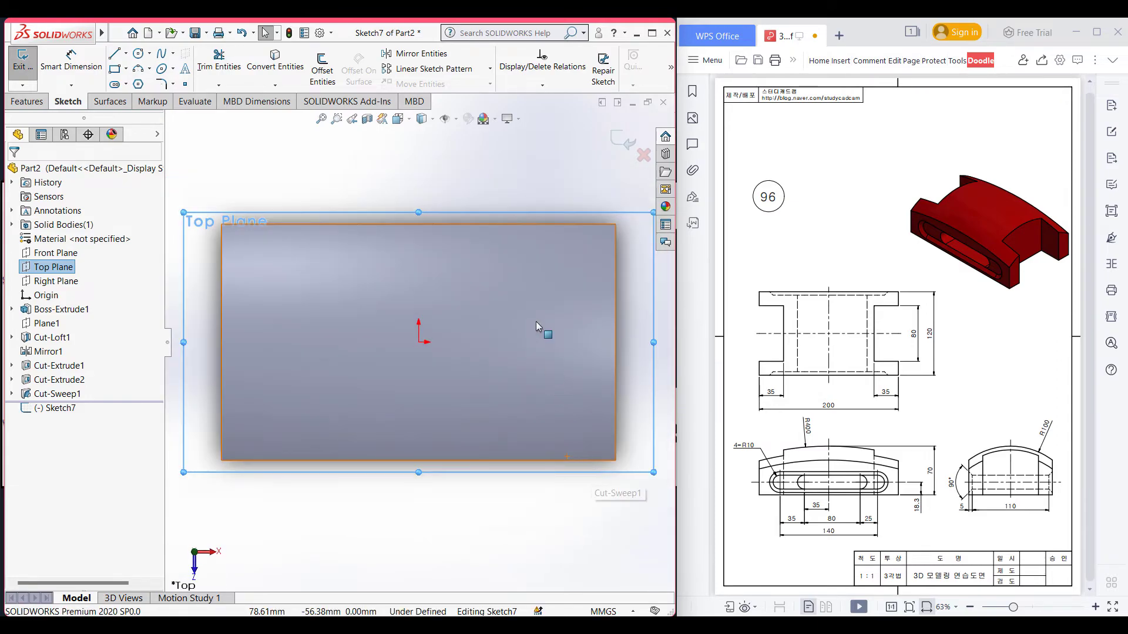
Step: Draw a corner rectangle about 47 by 68 mm inward from the block's right edge, near the middle of its depth
left_click(440, 182)
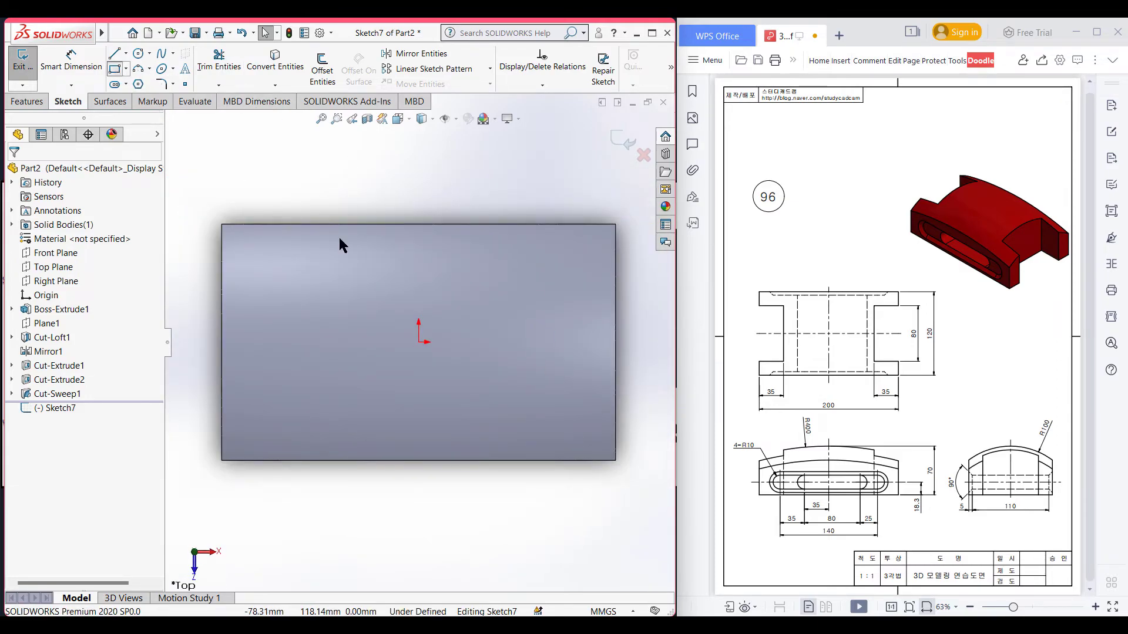
left_click(616, 423)
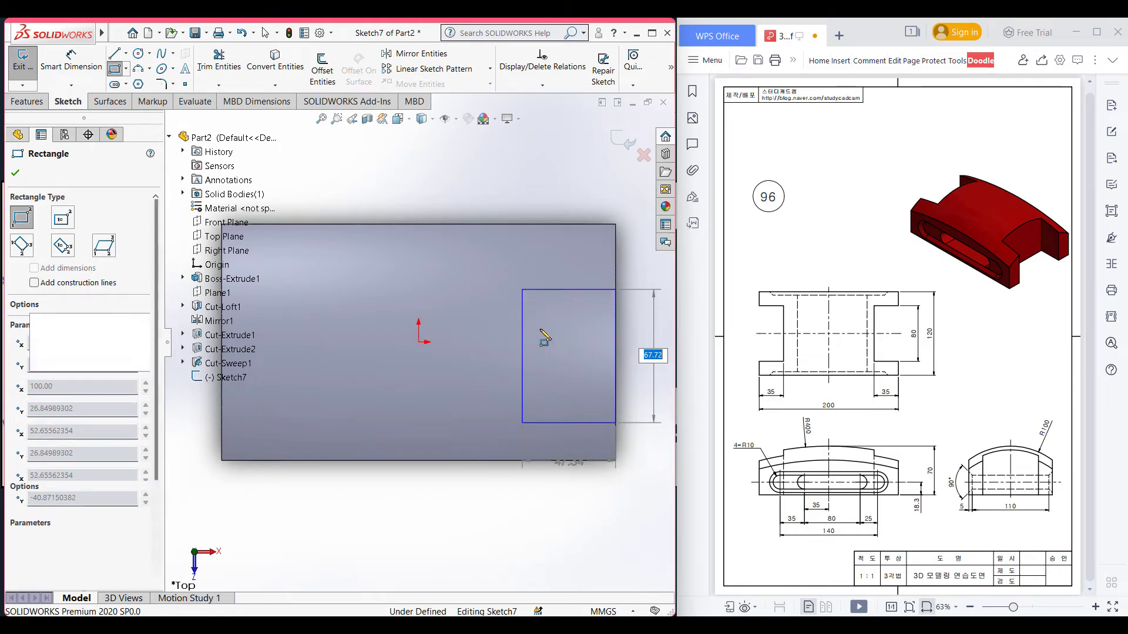
left_click(522, 289)
Step: Dimension the notch rectangle 35 mm wide and 80 mm high
left_click(71, 62)
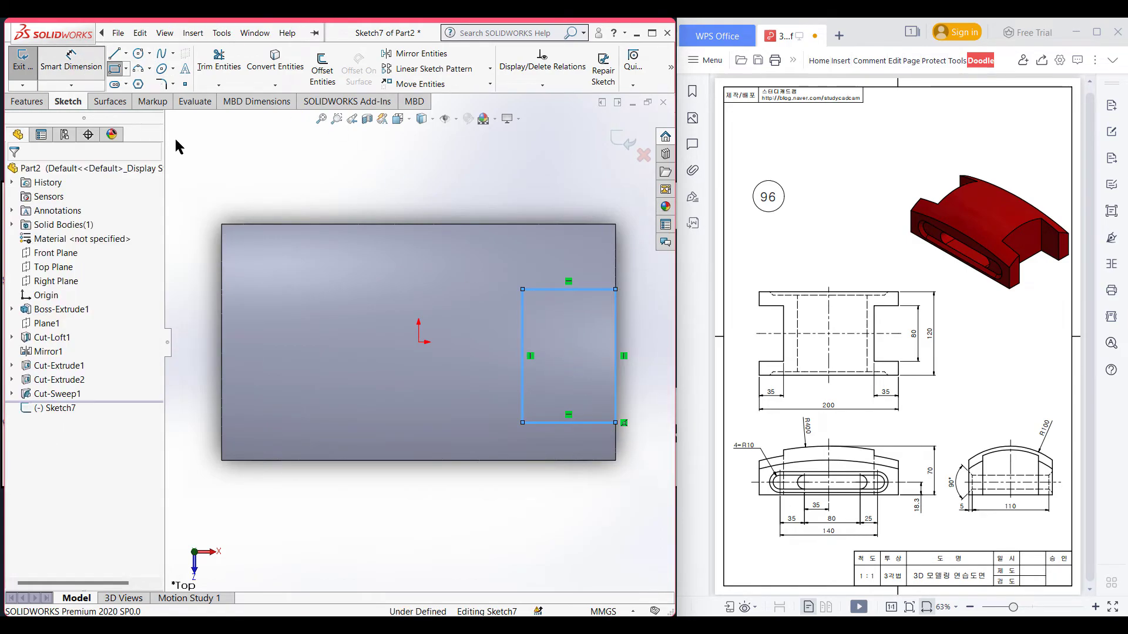
left_click(586, 423)
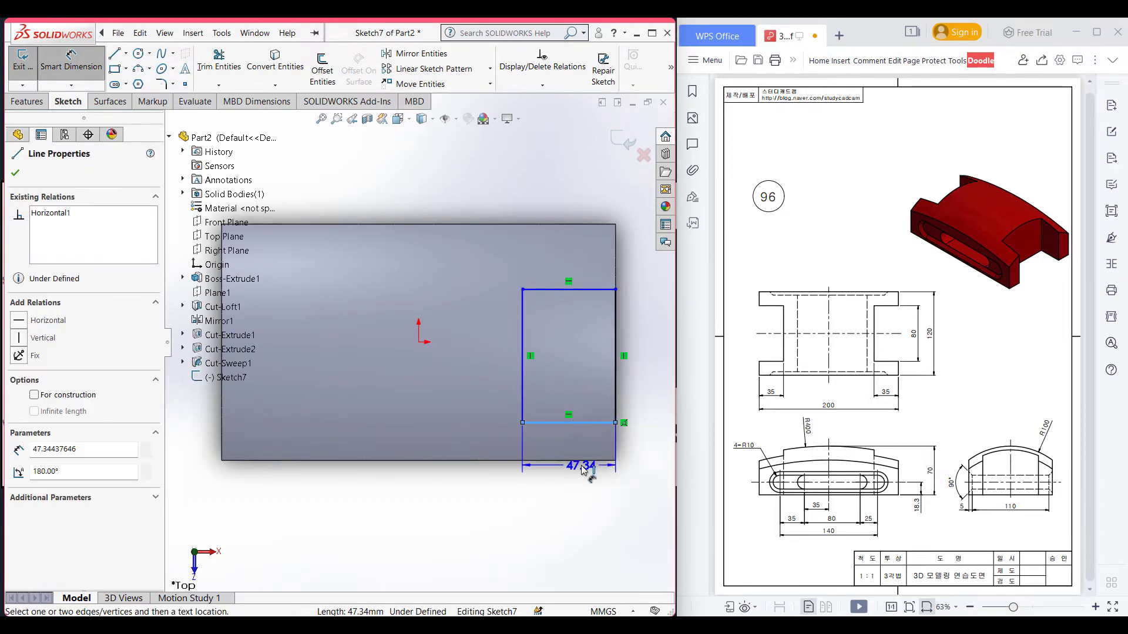
left_click(584, 471)
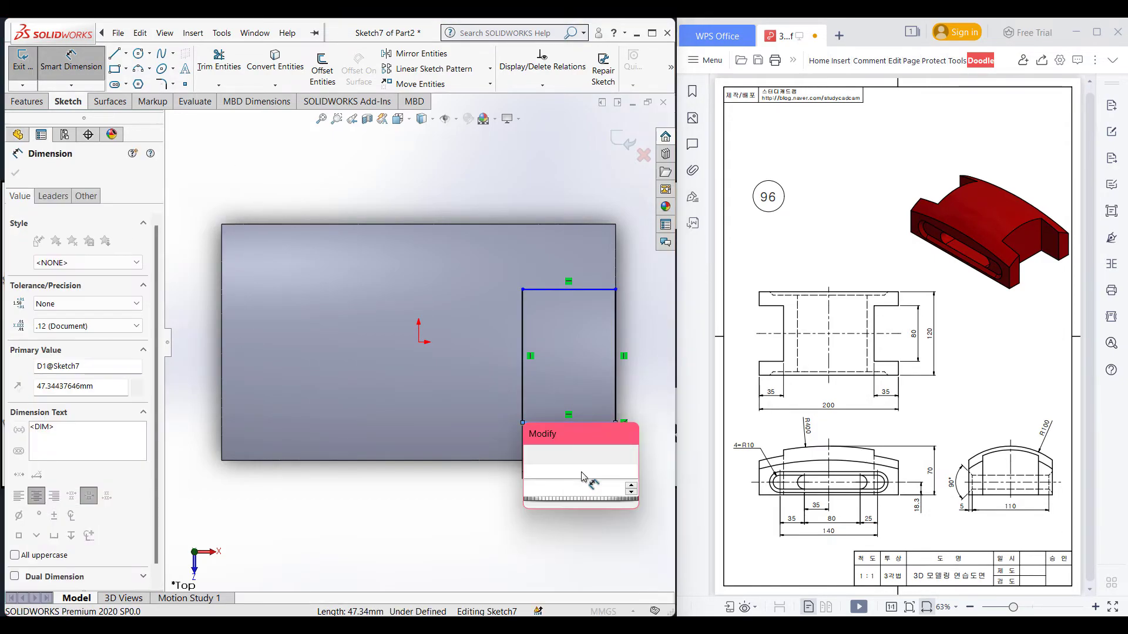
type("35")
key("Return")
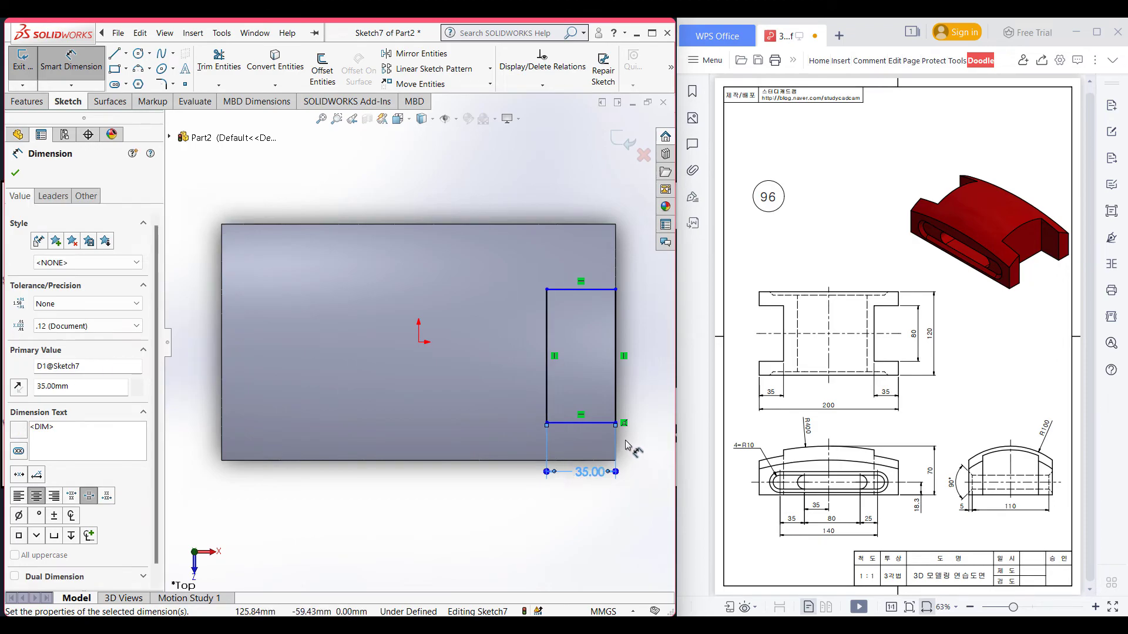
left_click(557, 381)
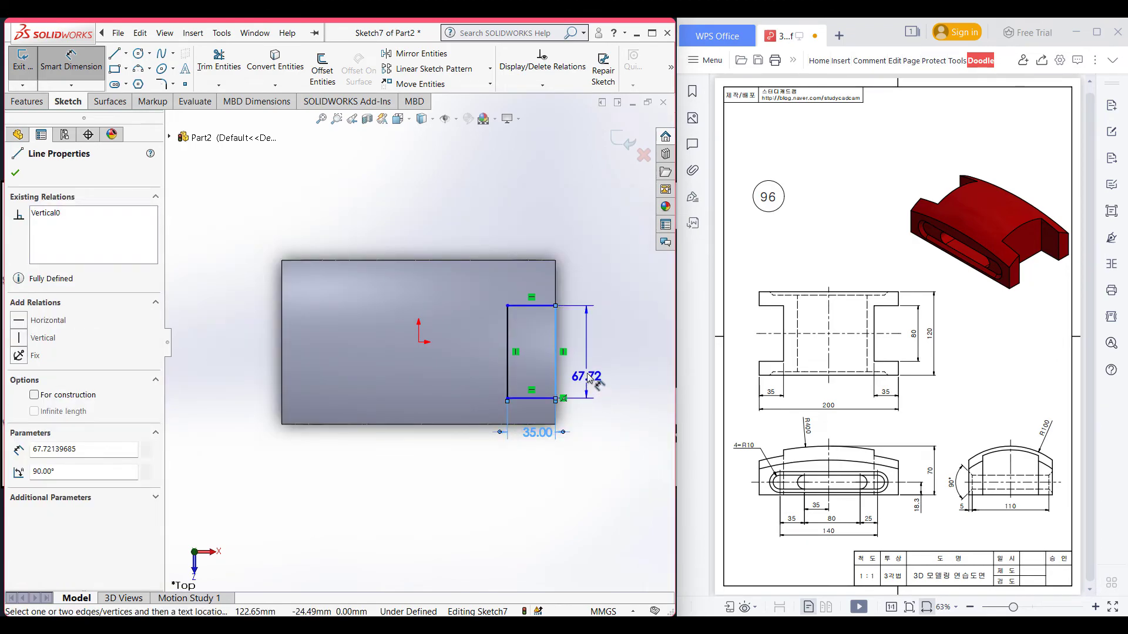
left_click(589, 379)
type("80")
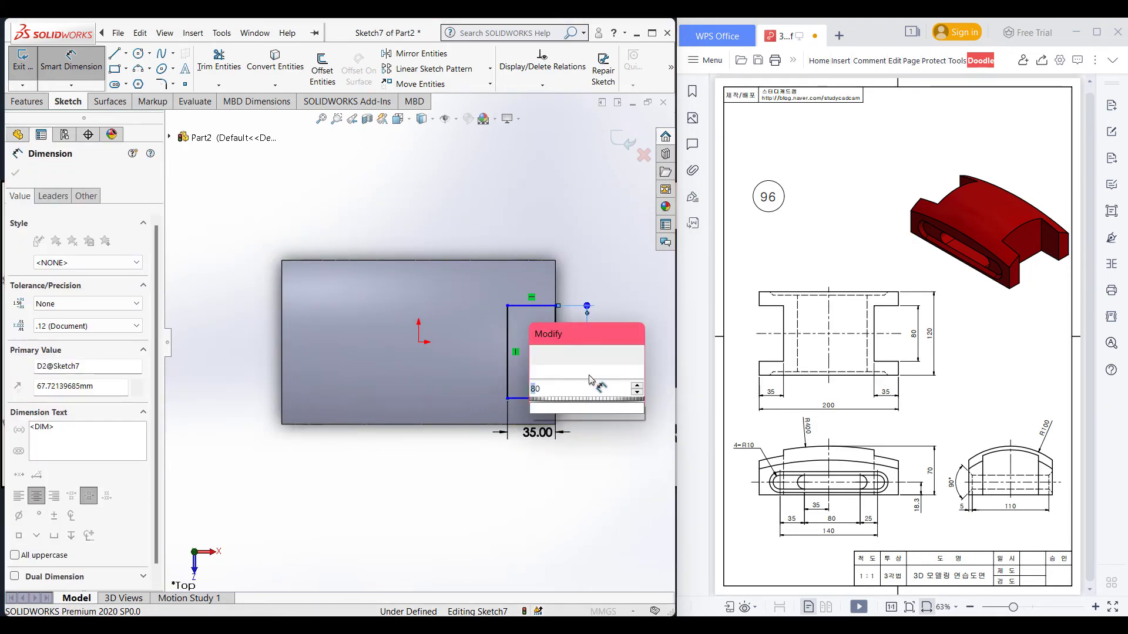
key("Return")
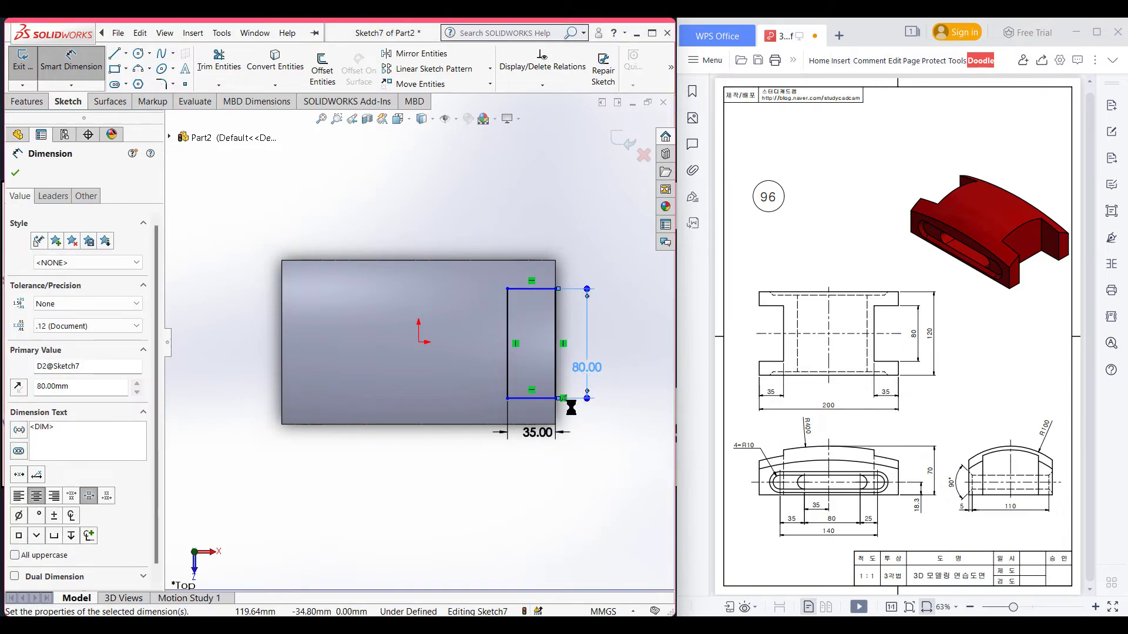
Step: Dimension the notch rectangle's lower edge from the block's lower edge with the value (120-80)/2
scroll(571, 407, "down", 2)
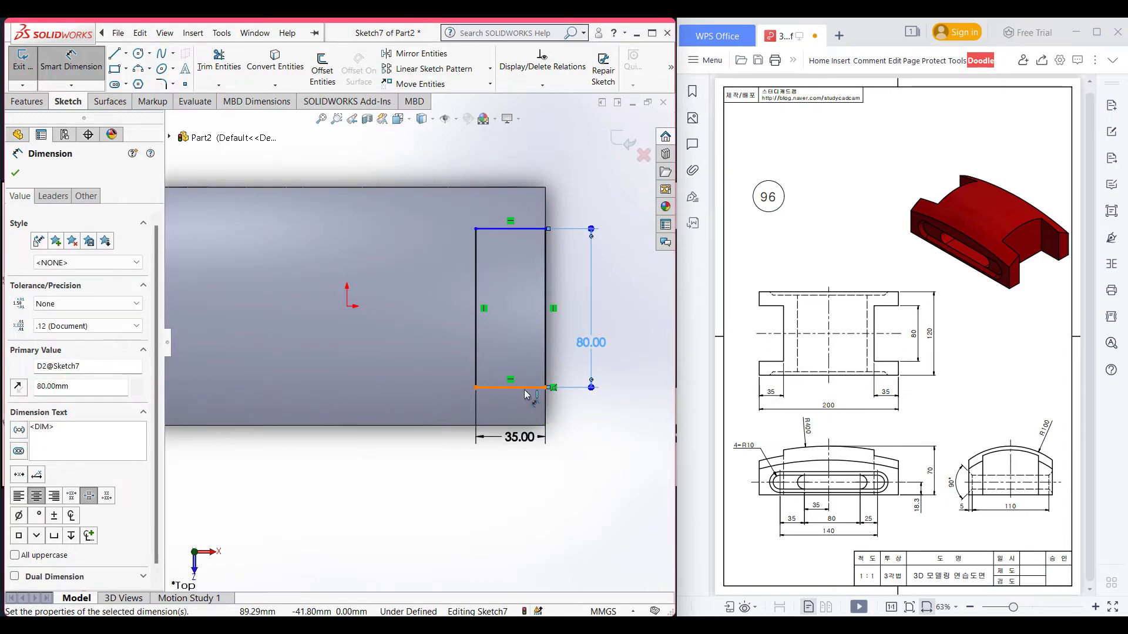
left_click(526, 388)
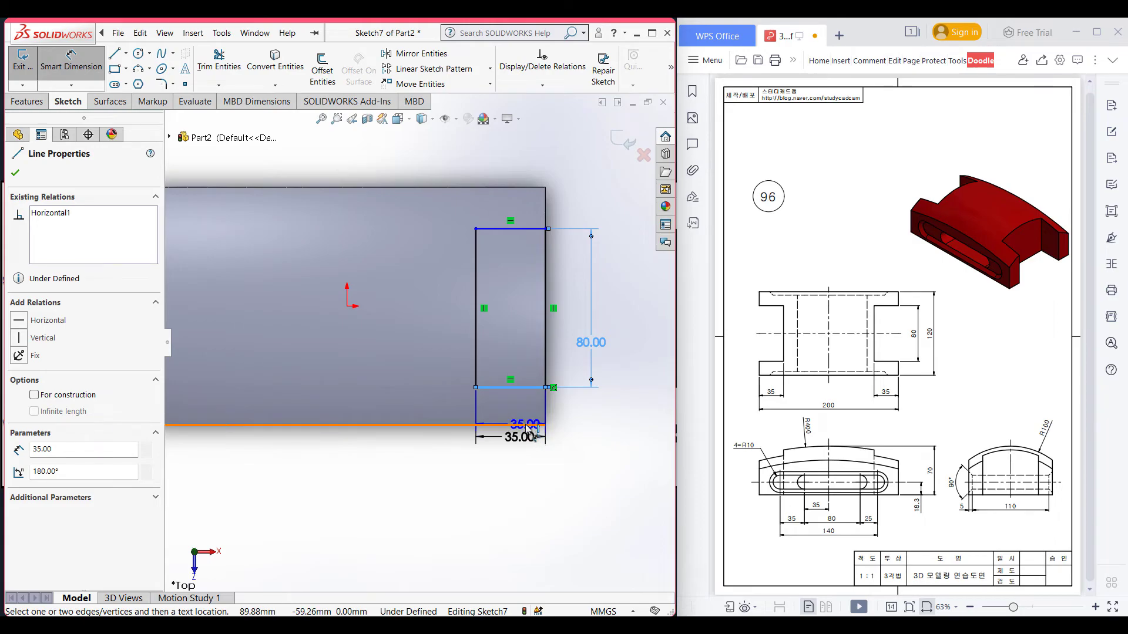
left_click(525, 424)
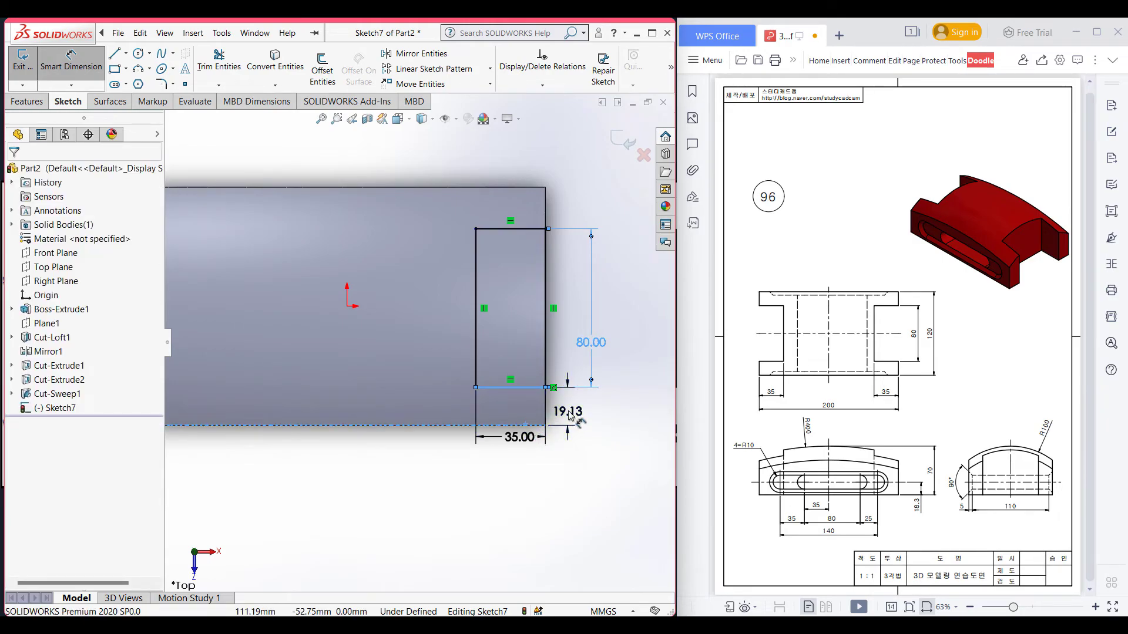
left_click(568, 413)
type("=(120")
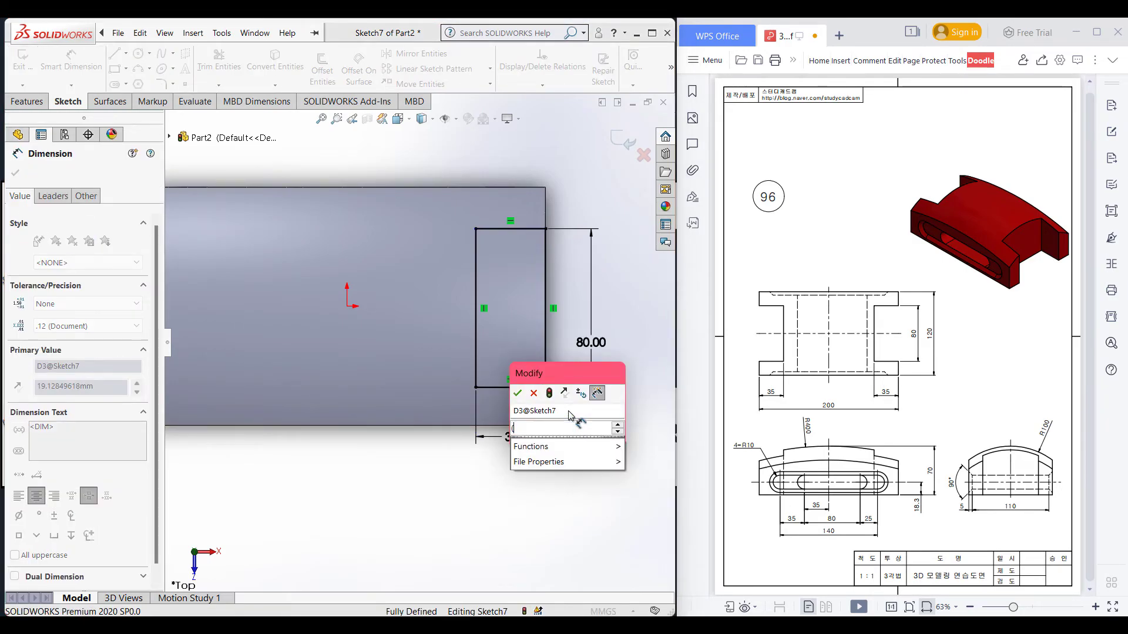
type("-")
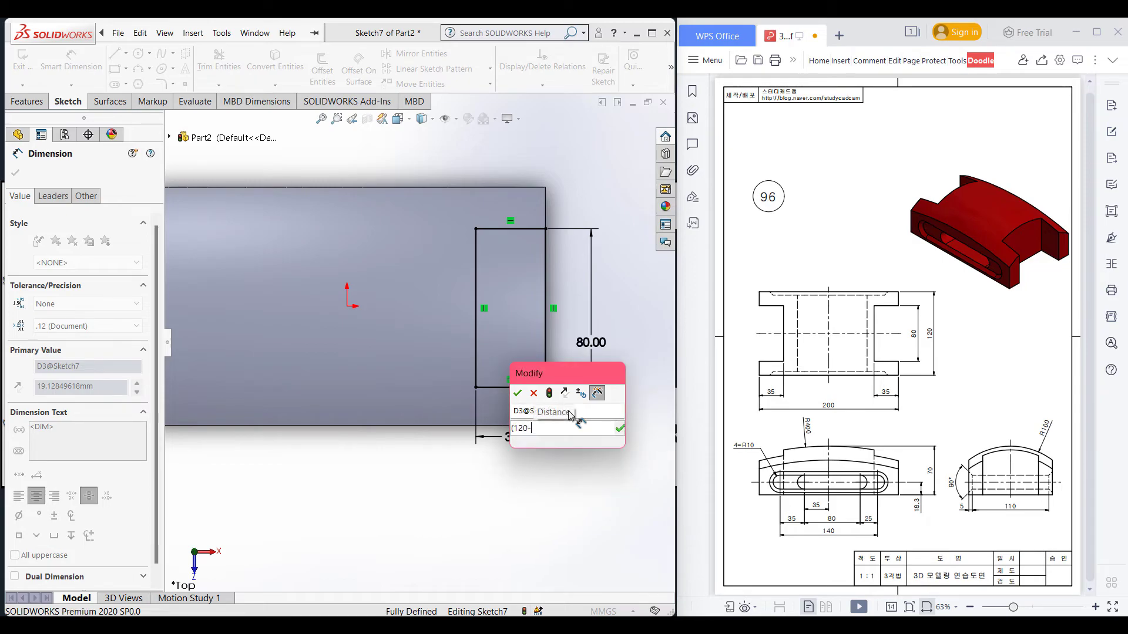
type("8")
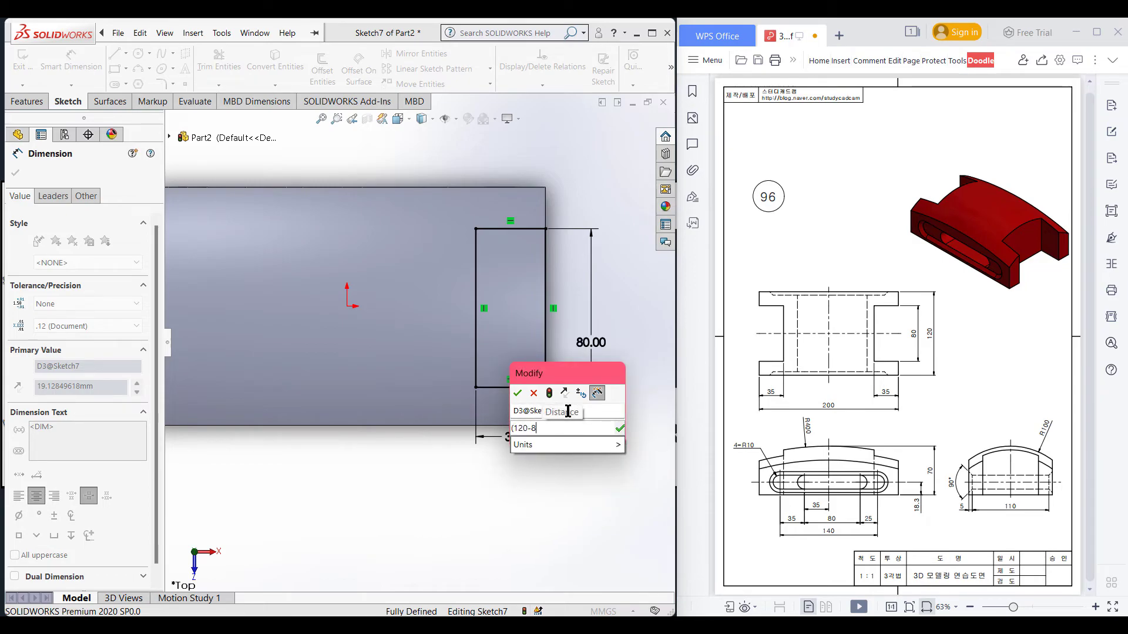
type(")")
key("BackSpace")
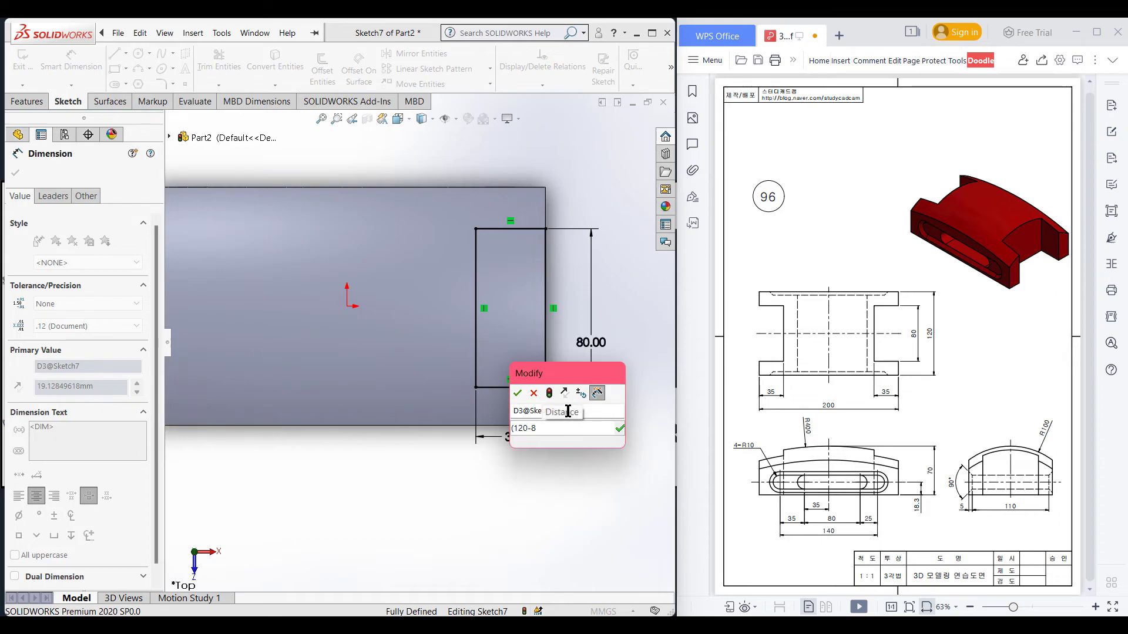
type("0)/2")
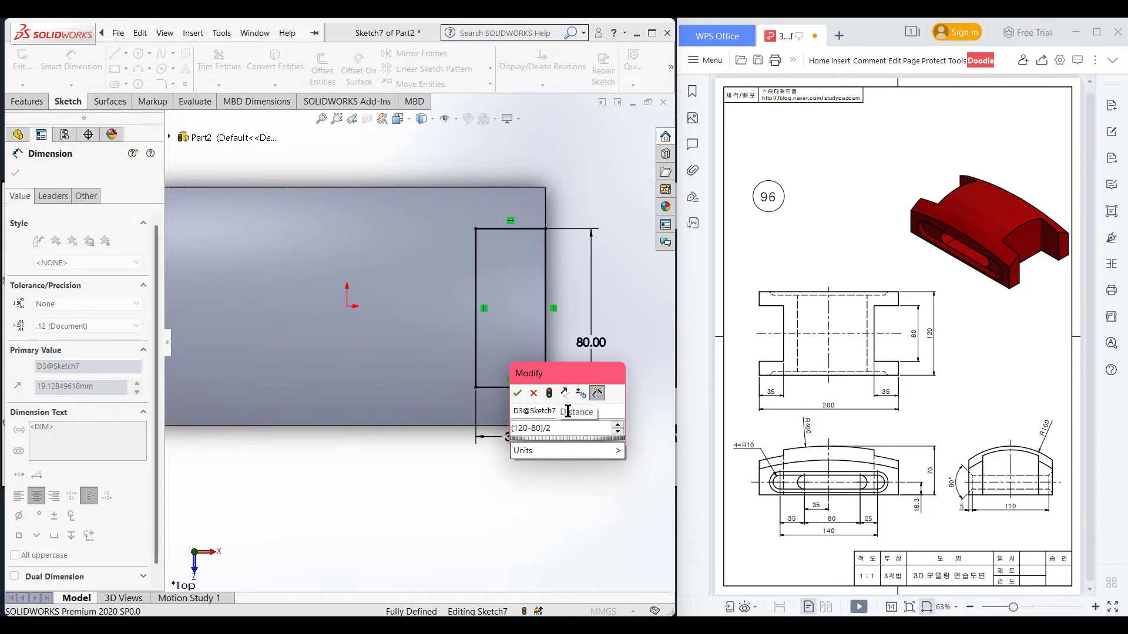
left_click(516, 392)
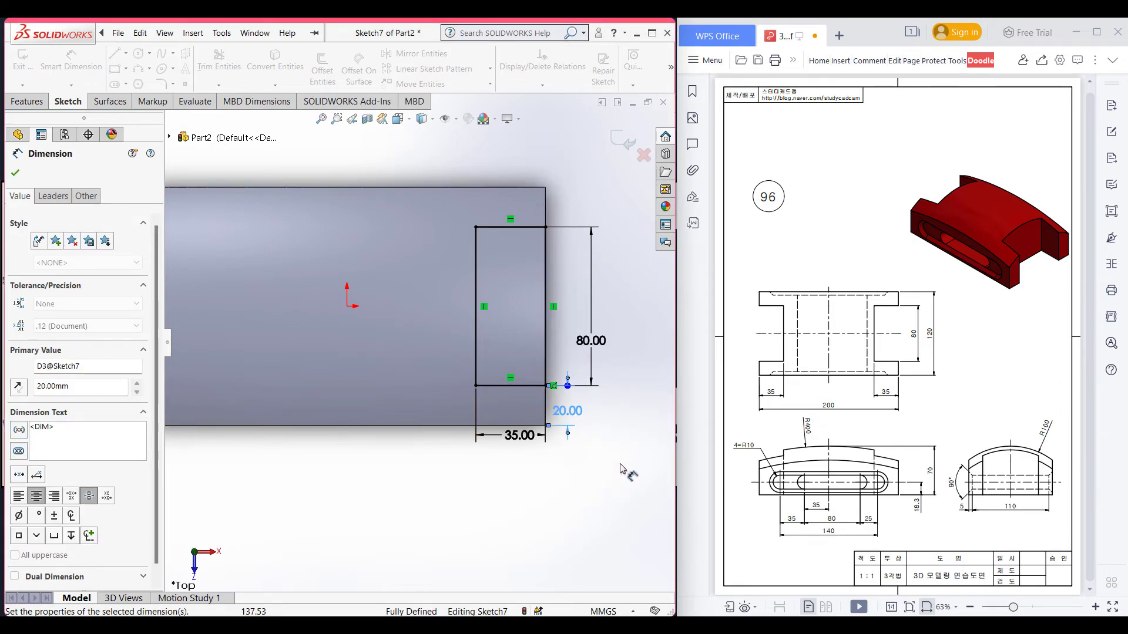
left_click(16, 174)
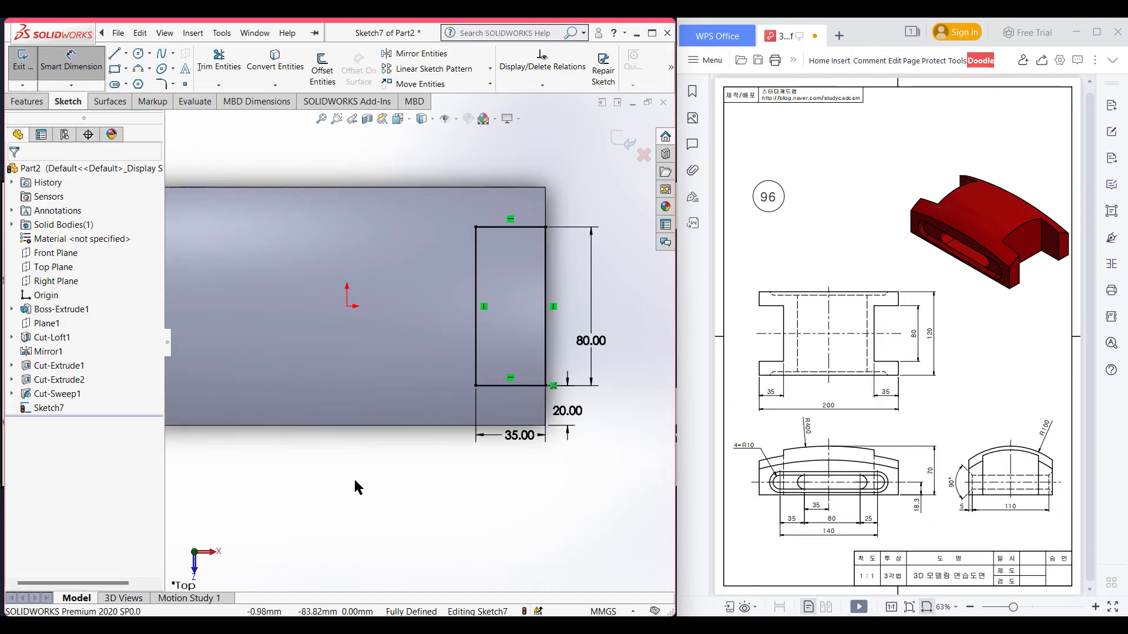
Step: Cut the notch rectangle through the block as an Extruded Cut with Through All - Both, in isometric view
key("ctrl+7")
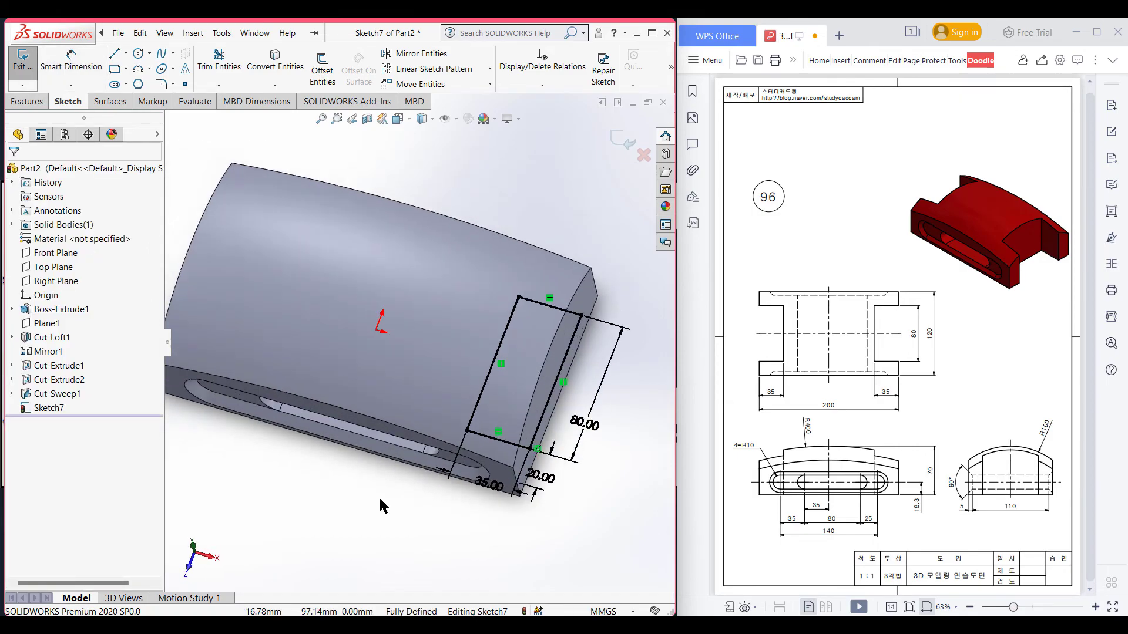
left_click(35, 103)
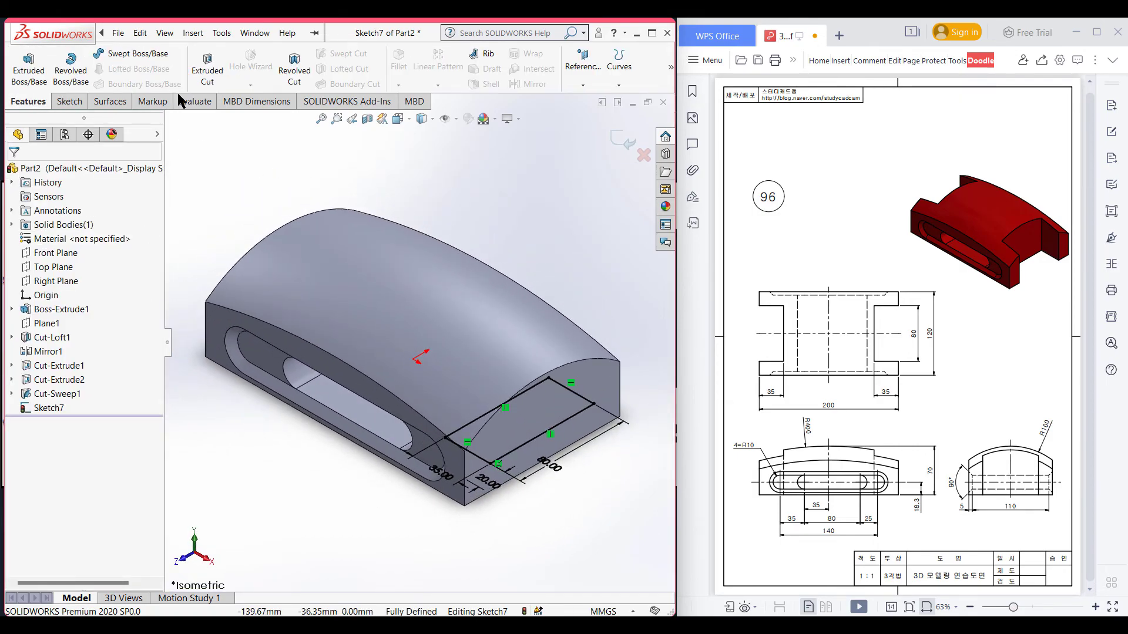
left_click(215, 89)
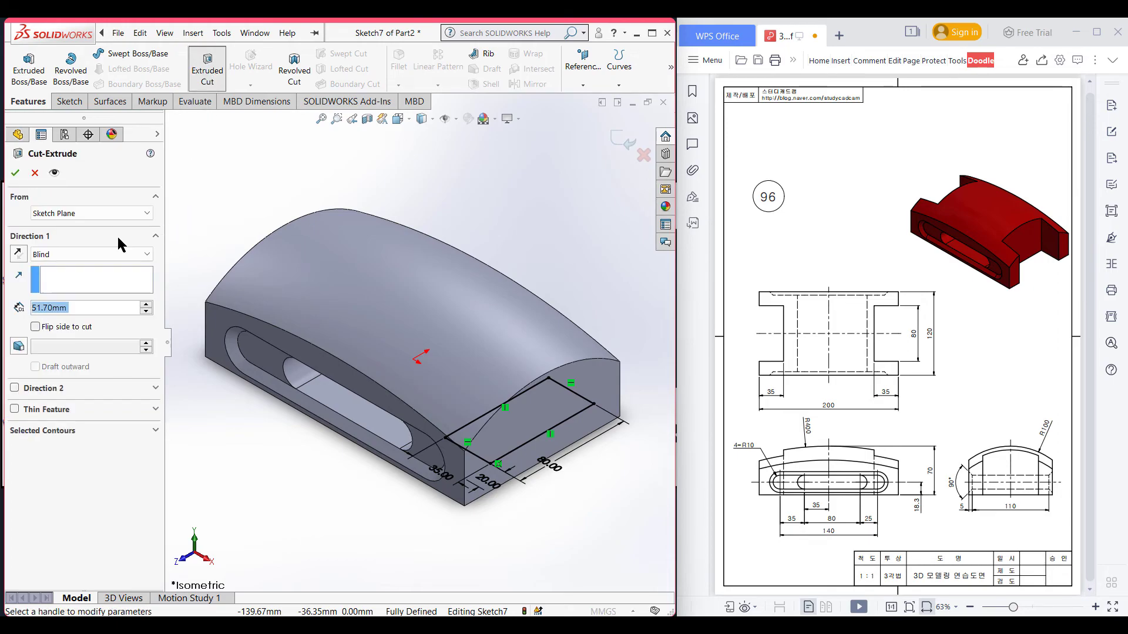
left_click(115, 255)
left_click(111, 287)
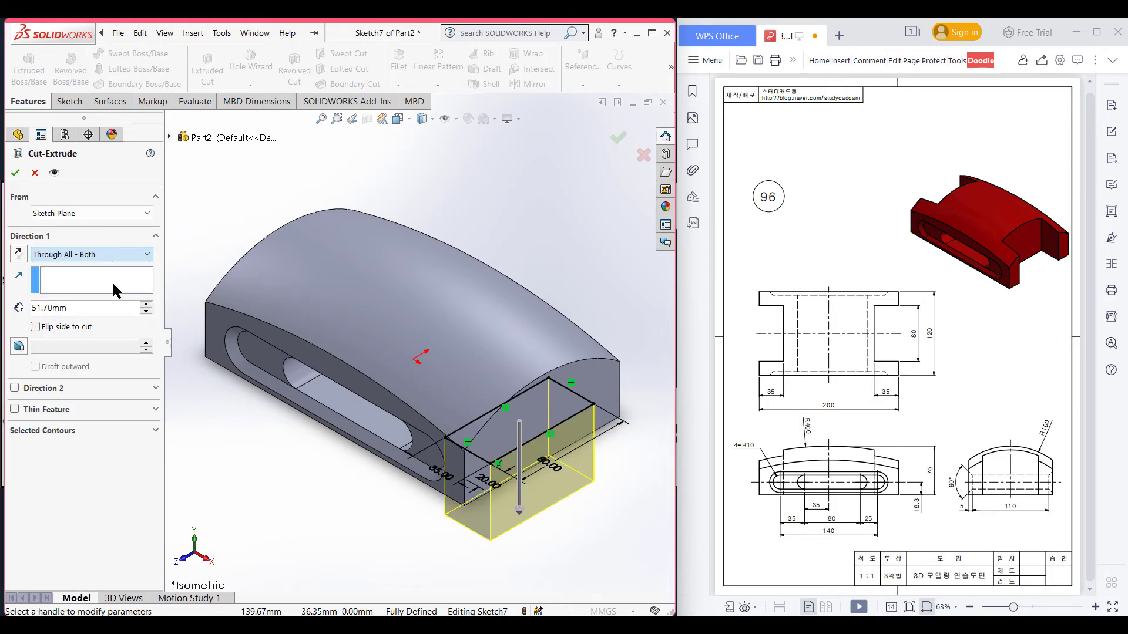
left_click(15, 175)
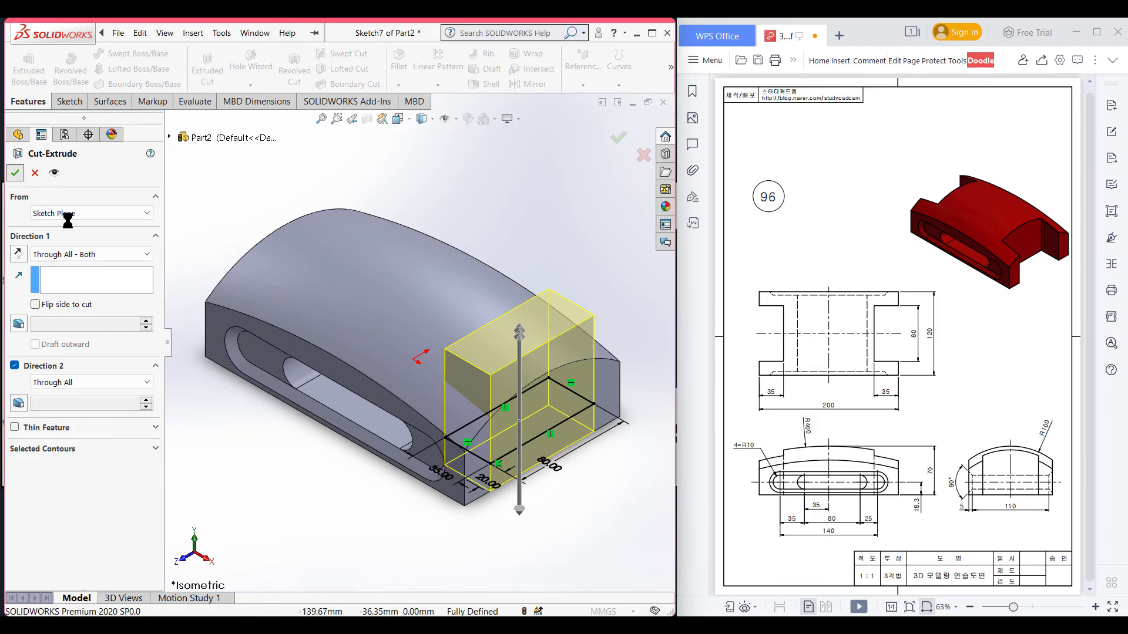
left_click(279, 489)
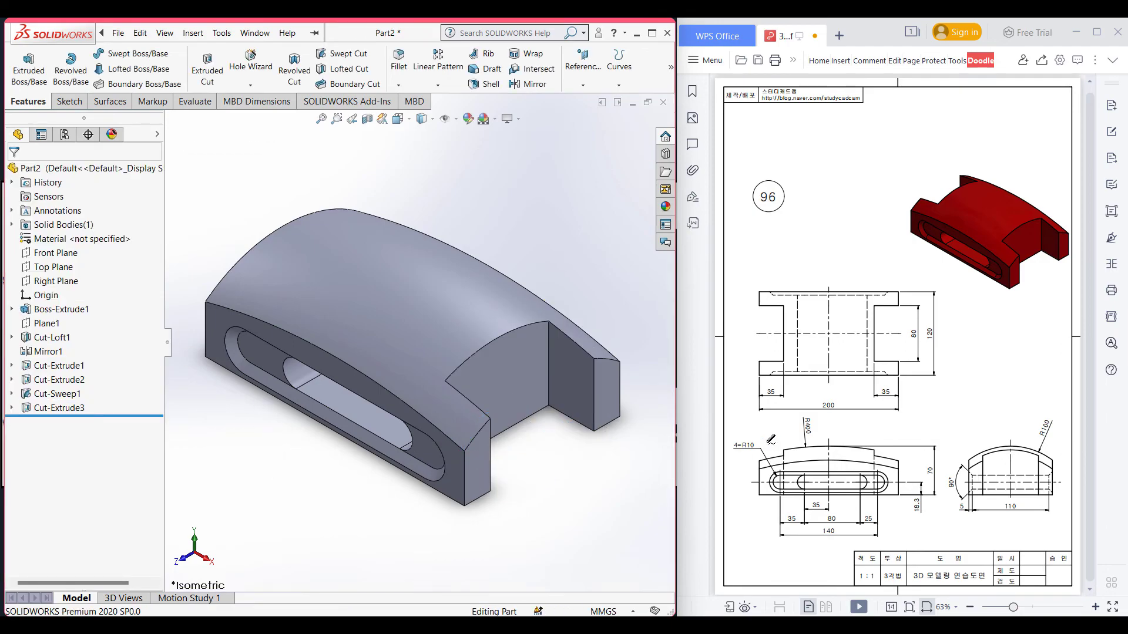
Step: Outline the left-hand notch on the drawing's top view in WPS Office and mirror the end notch cut about the Right Plane in SOLIDWORKS
mouse_move(757, 306)
left_mouse_down()
mouse_move(782, 306)
mouse_move(782, 357)
mouse_move(757, 360)
mouse_move(757, 306)
left_mouse_up()
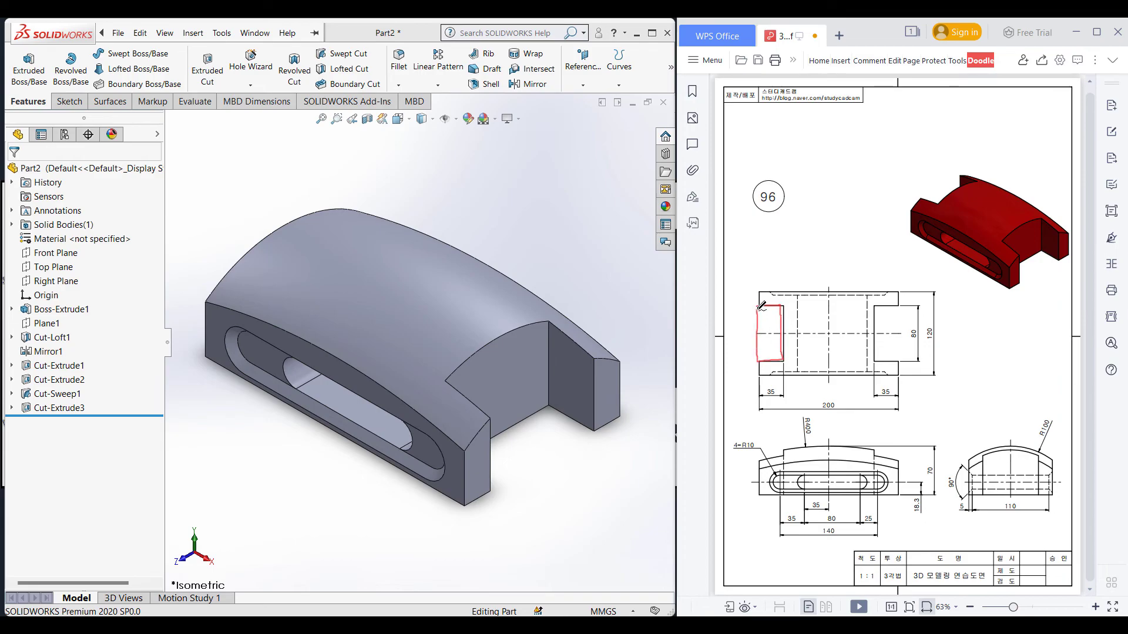
left_click(535, 217)
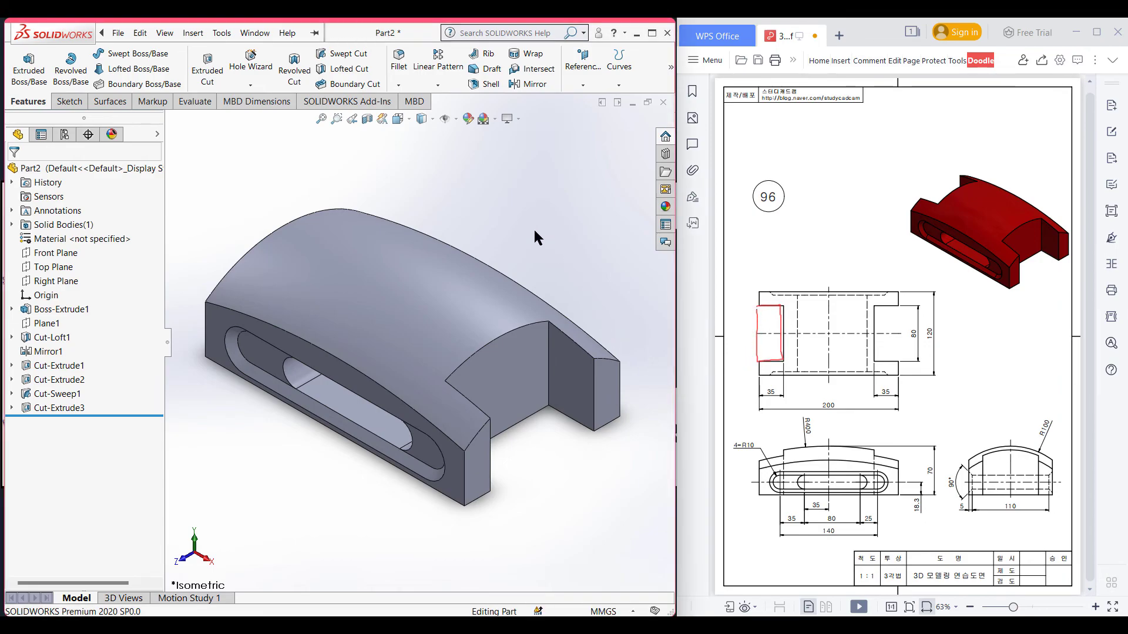
left_click(58, 281)
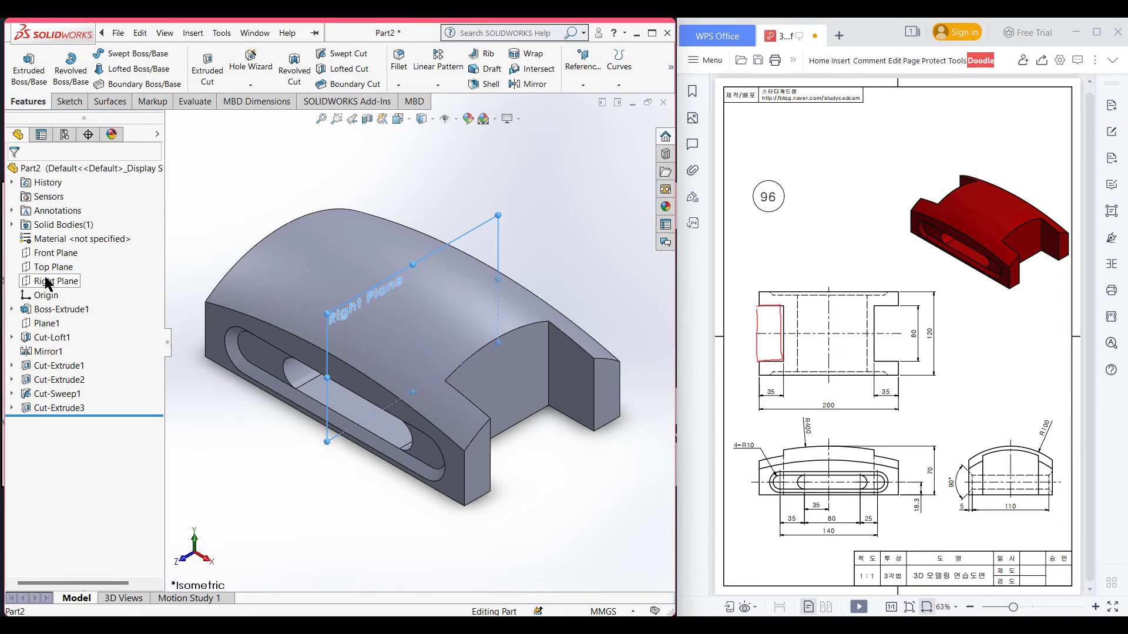
left_click(544, 86)
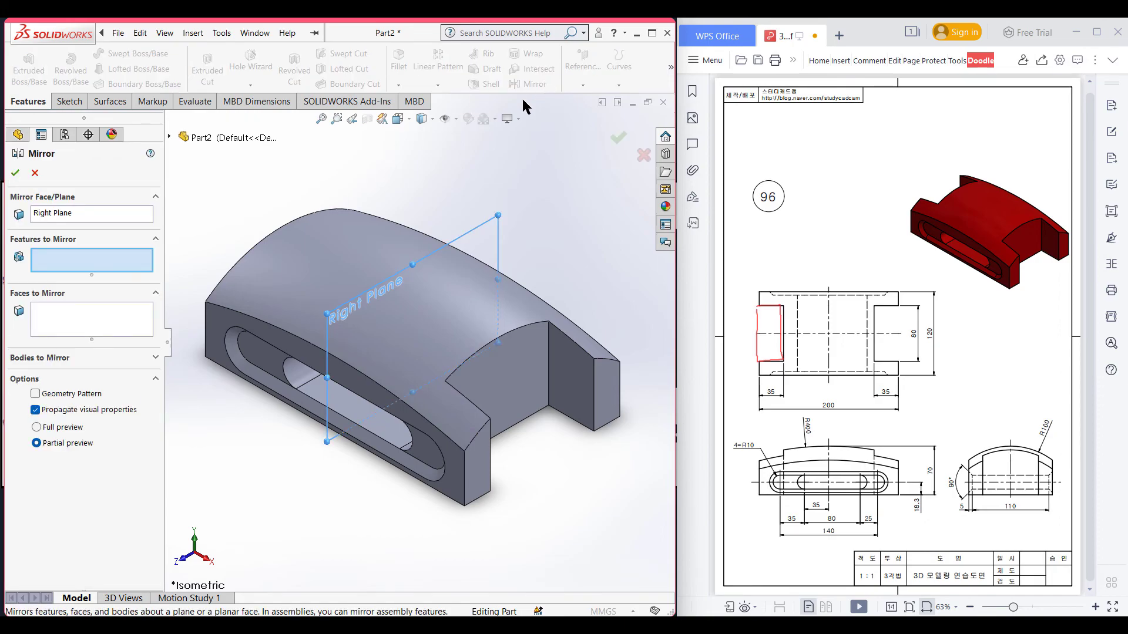
left_click(169, 137)
left_click(226, 379)
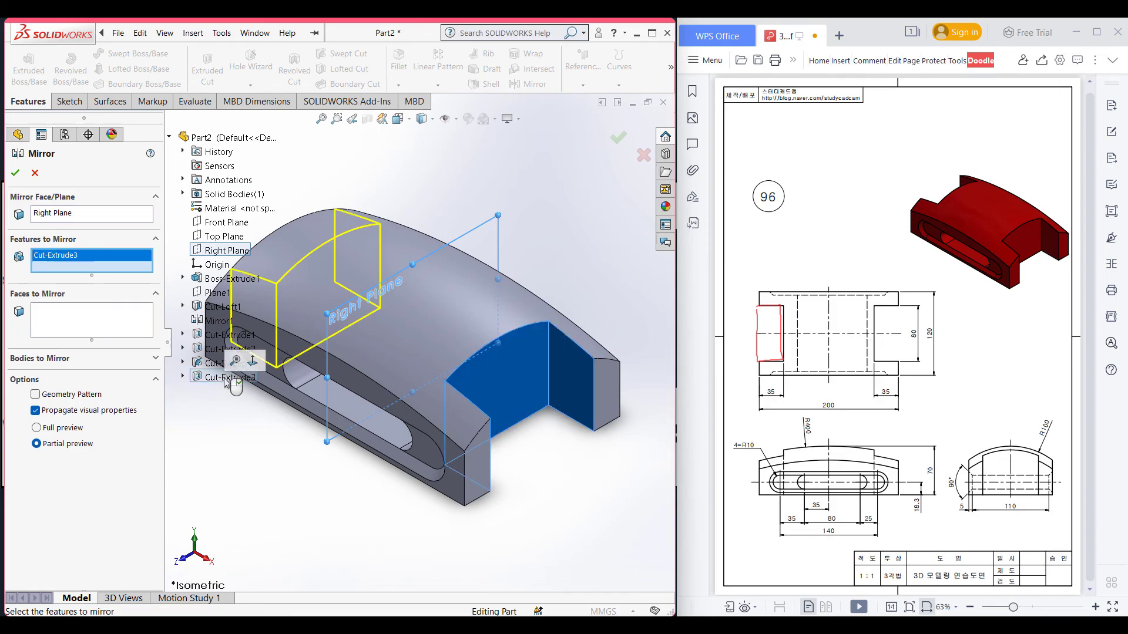
left_click(16, 173)
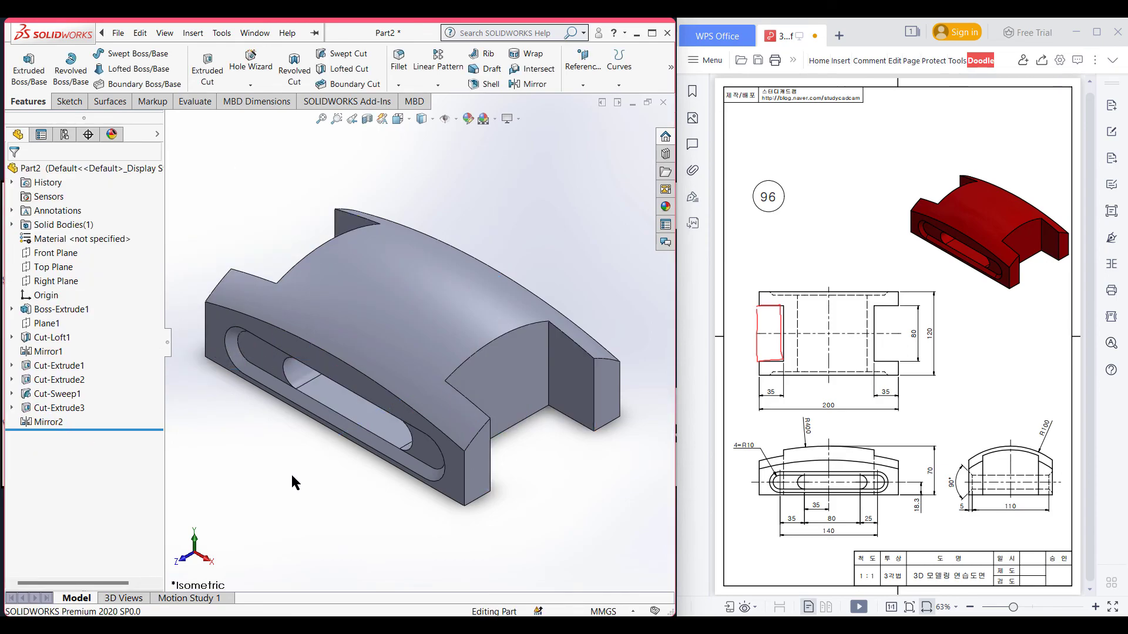
key("f")
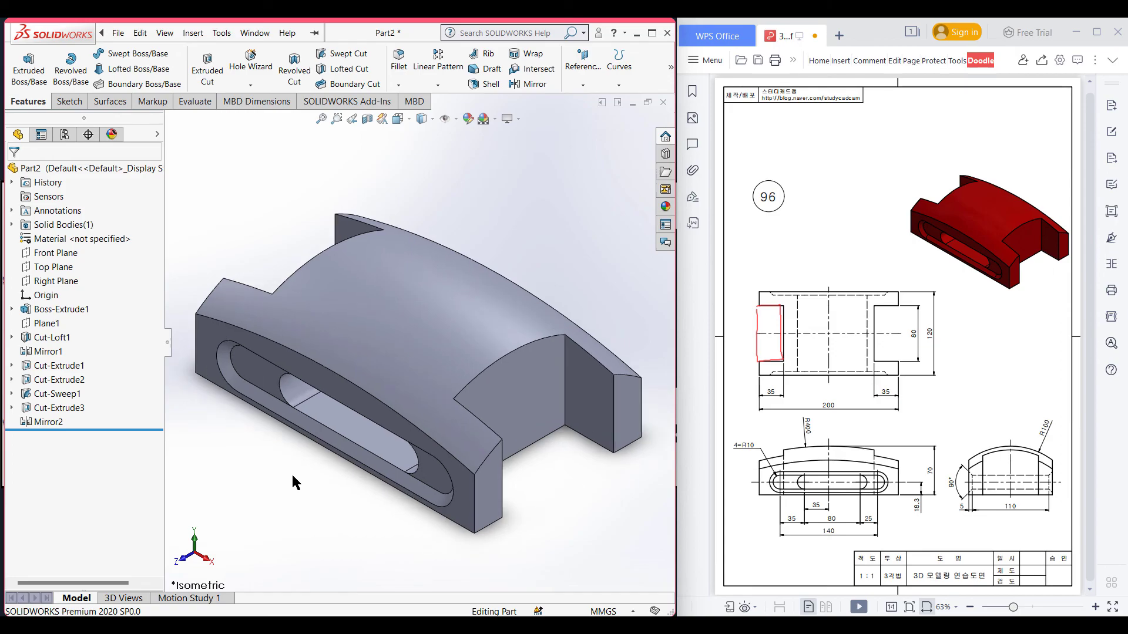